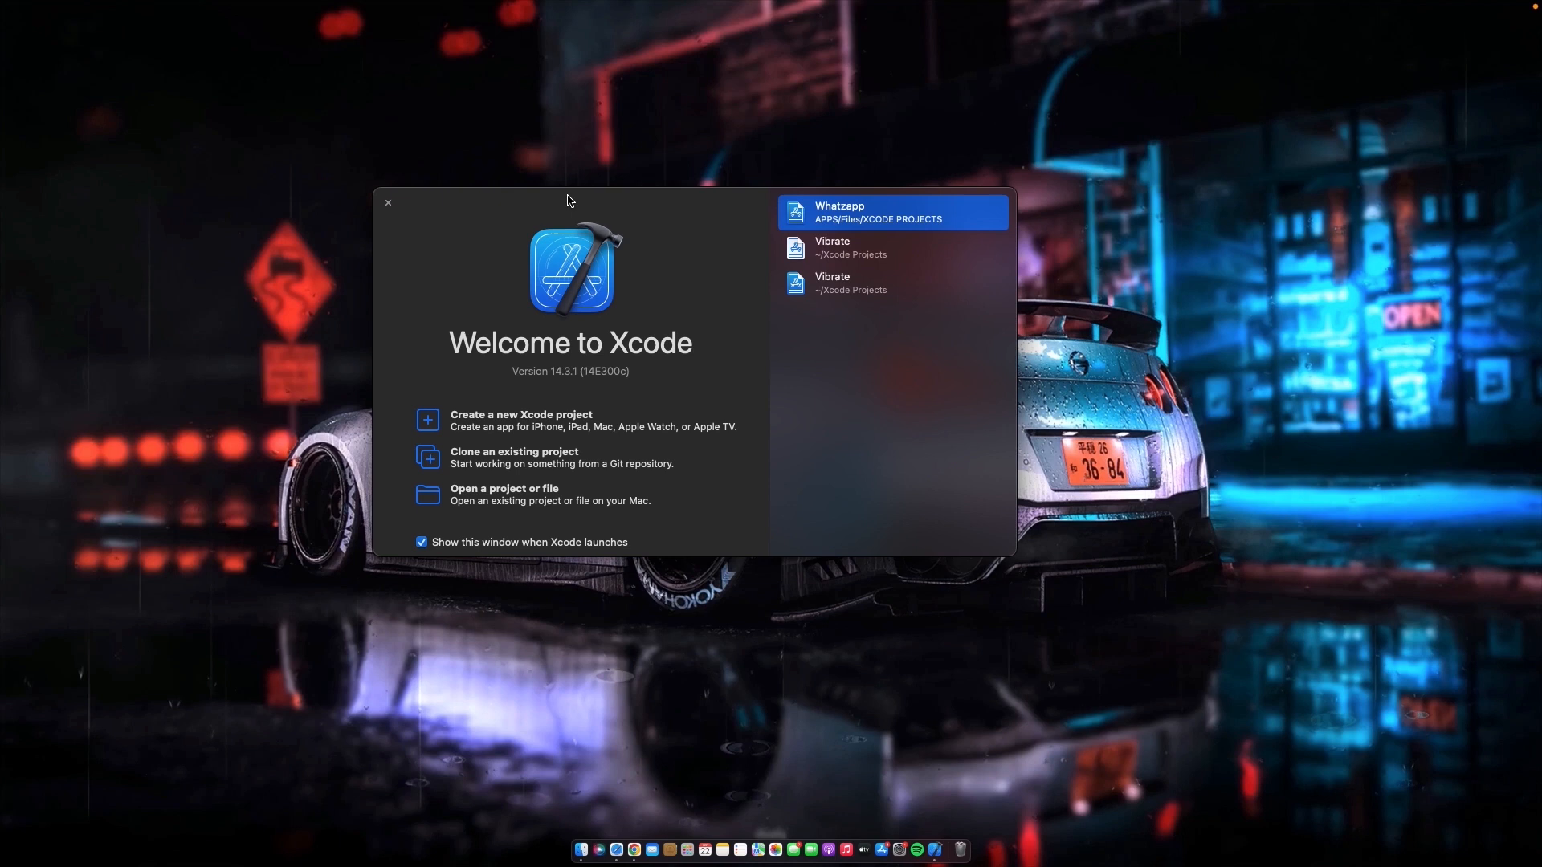
# - Start a new Xcode project from the iOS App template and set the product name to Demo
pyautogui.moveTo(570, 200); pyautogui.dragTo(595, 197)
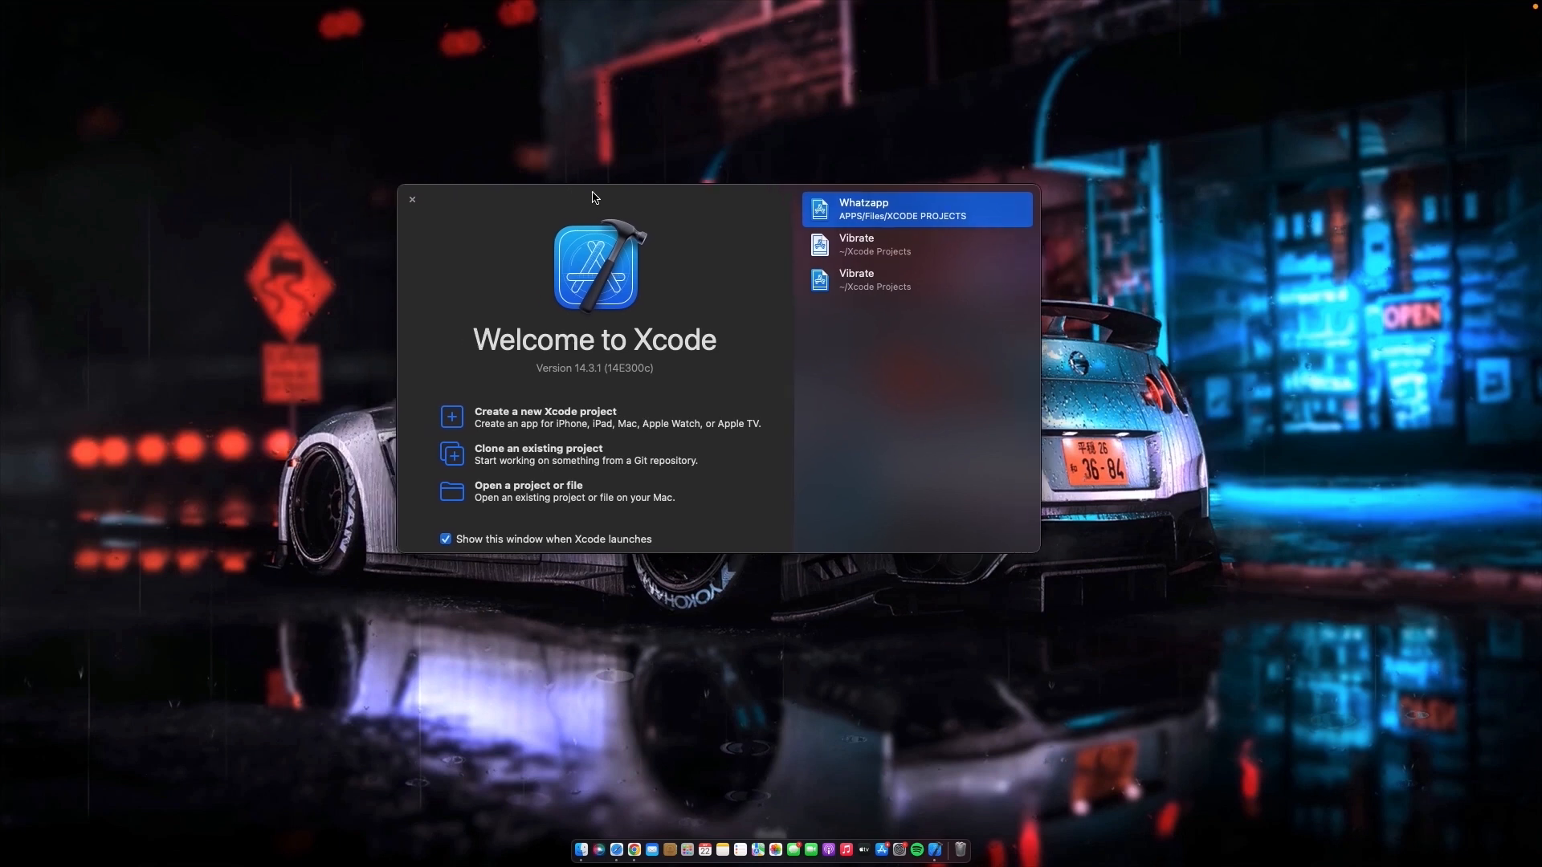
pyautogui.click(453, 418)
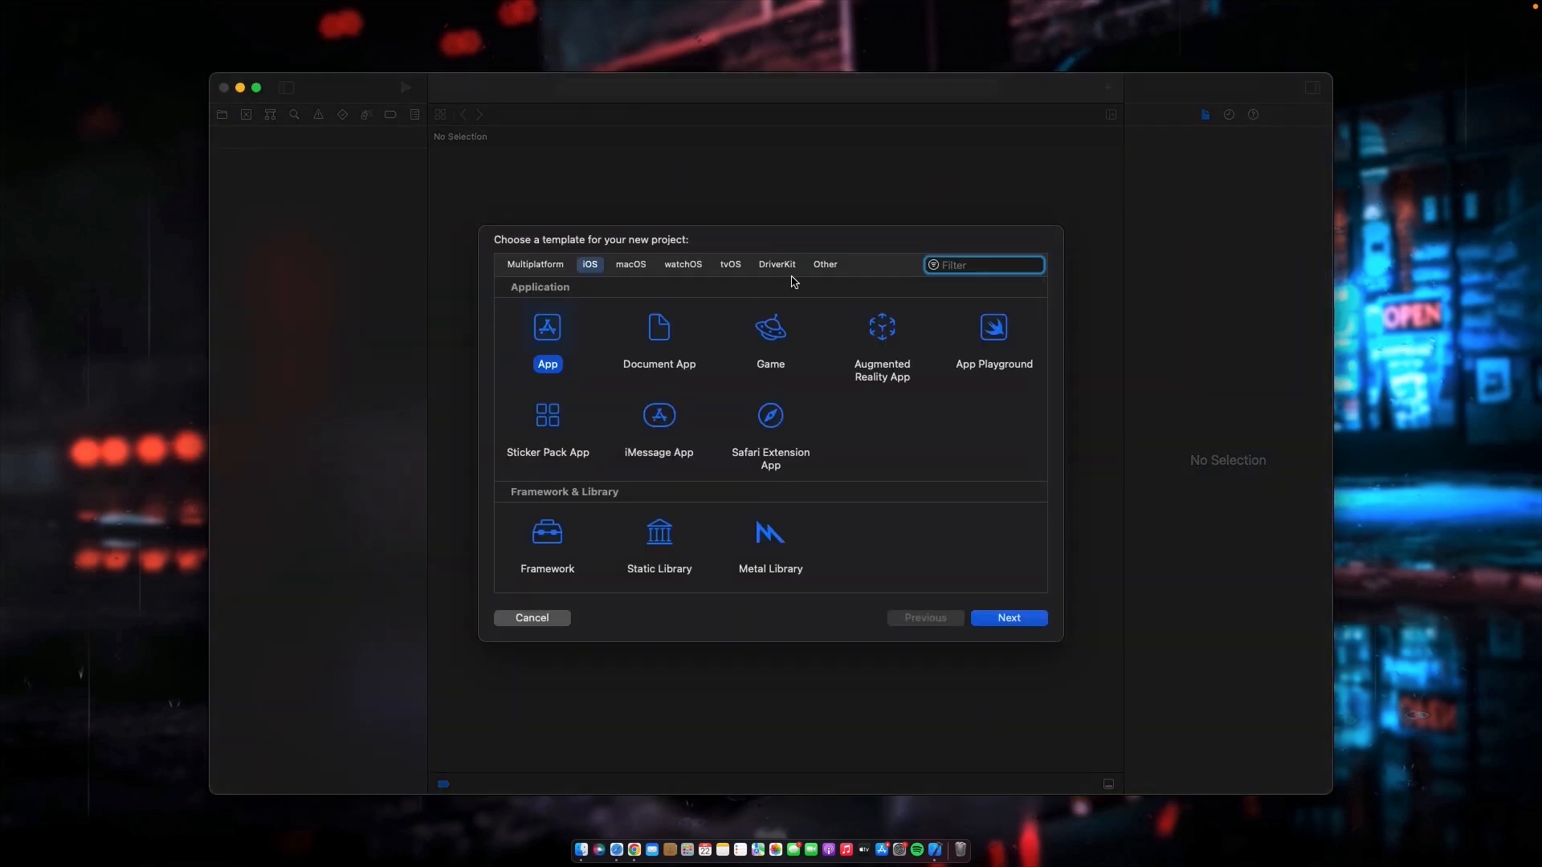
pyautogui.click(1026, 618)
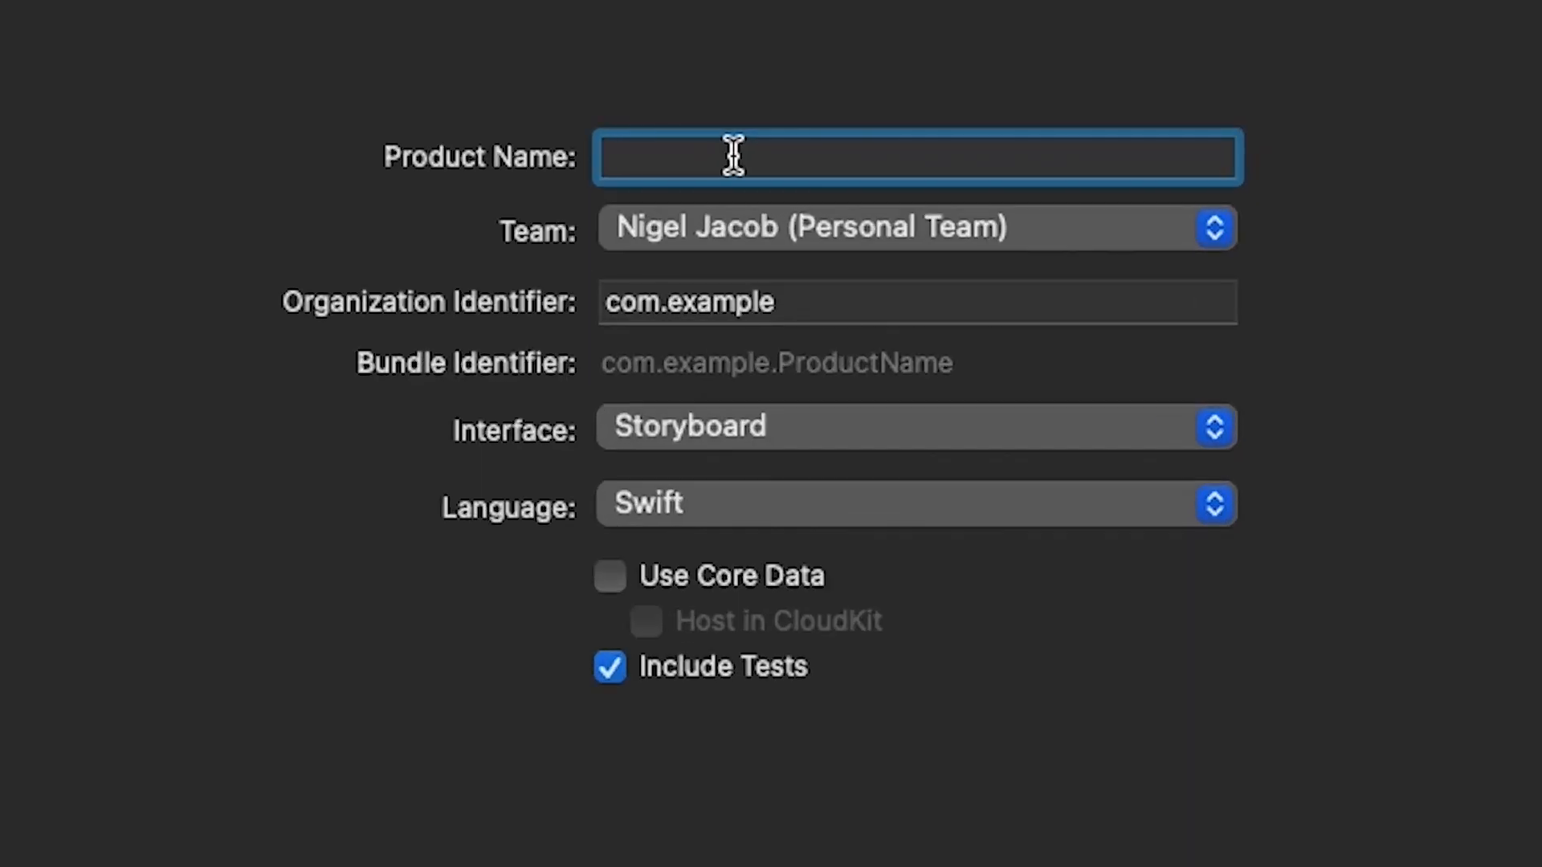
pyautogui.write('Demo')
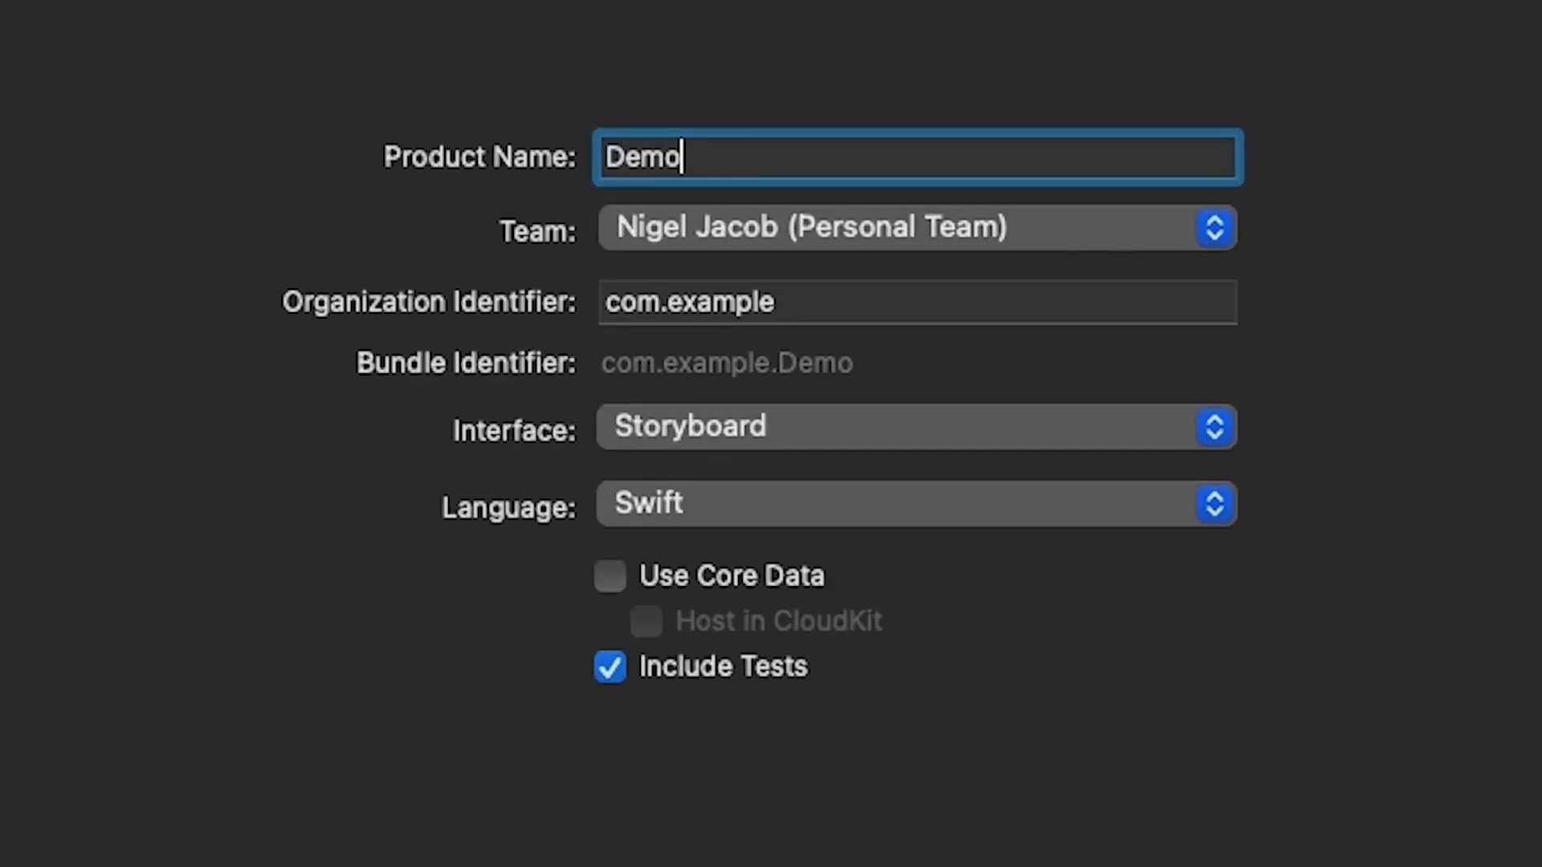
# - Set the project's organization identifier to com.developer23.Demo
pyautogui.click(817, 310)
pyautogui.press('BackSpace')
pyautogui.press('BackSpace')
pyautogui.press('BackSpace')
pyautogui.press('BackSpace')
pyautogui.press('BackSpace')
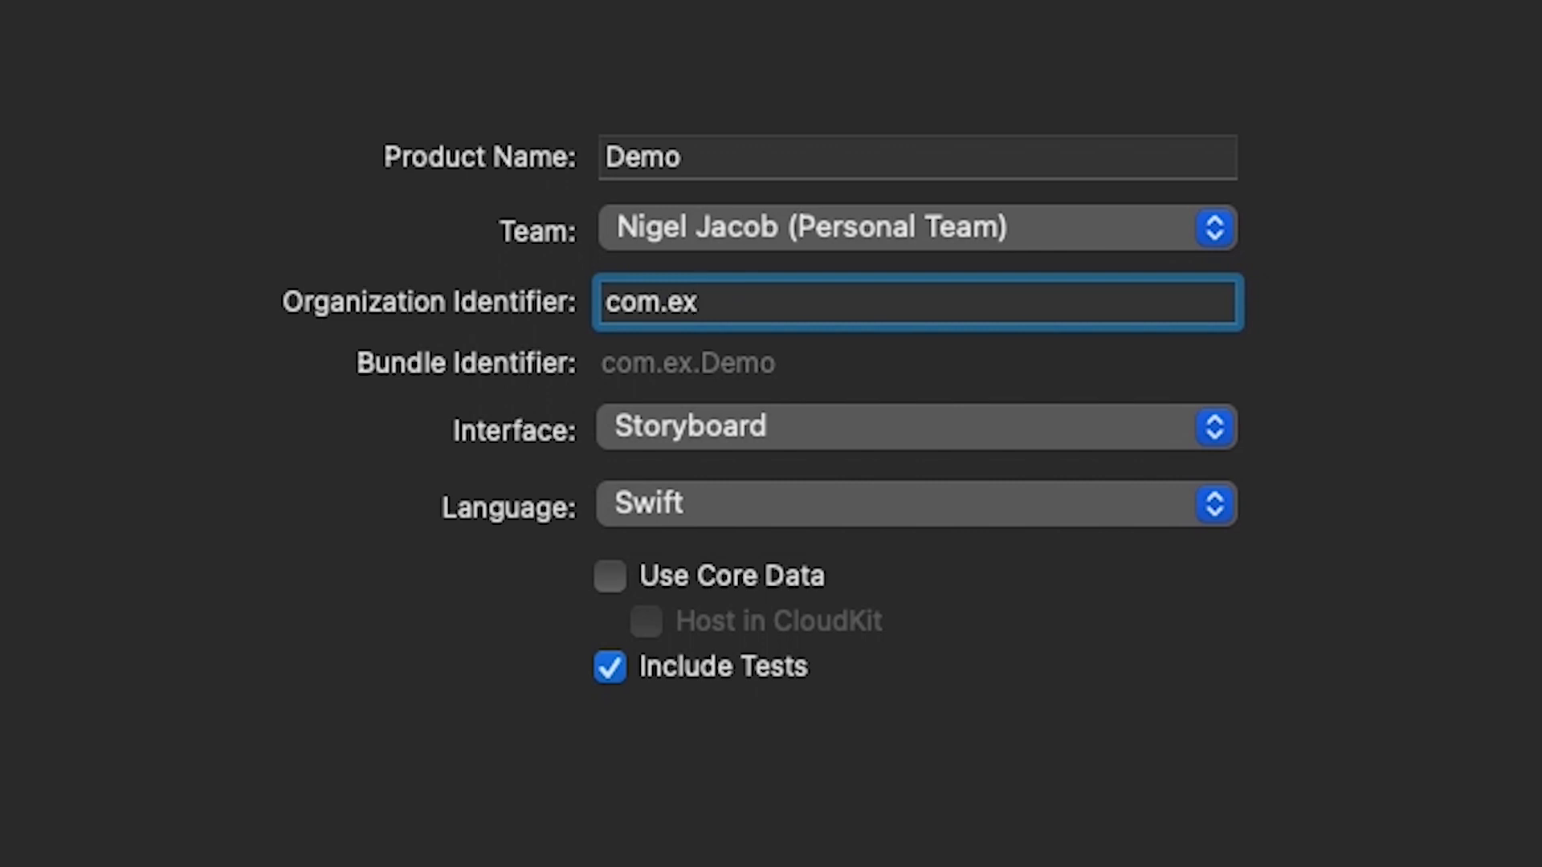
pyautogui.press('BackSpace')
pyautogui.press('BackSpace')
pyautogui.write('develop')
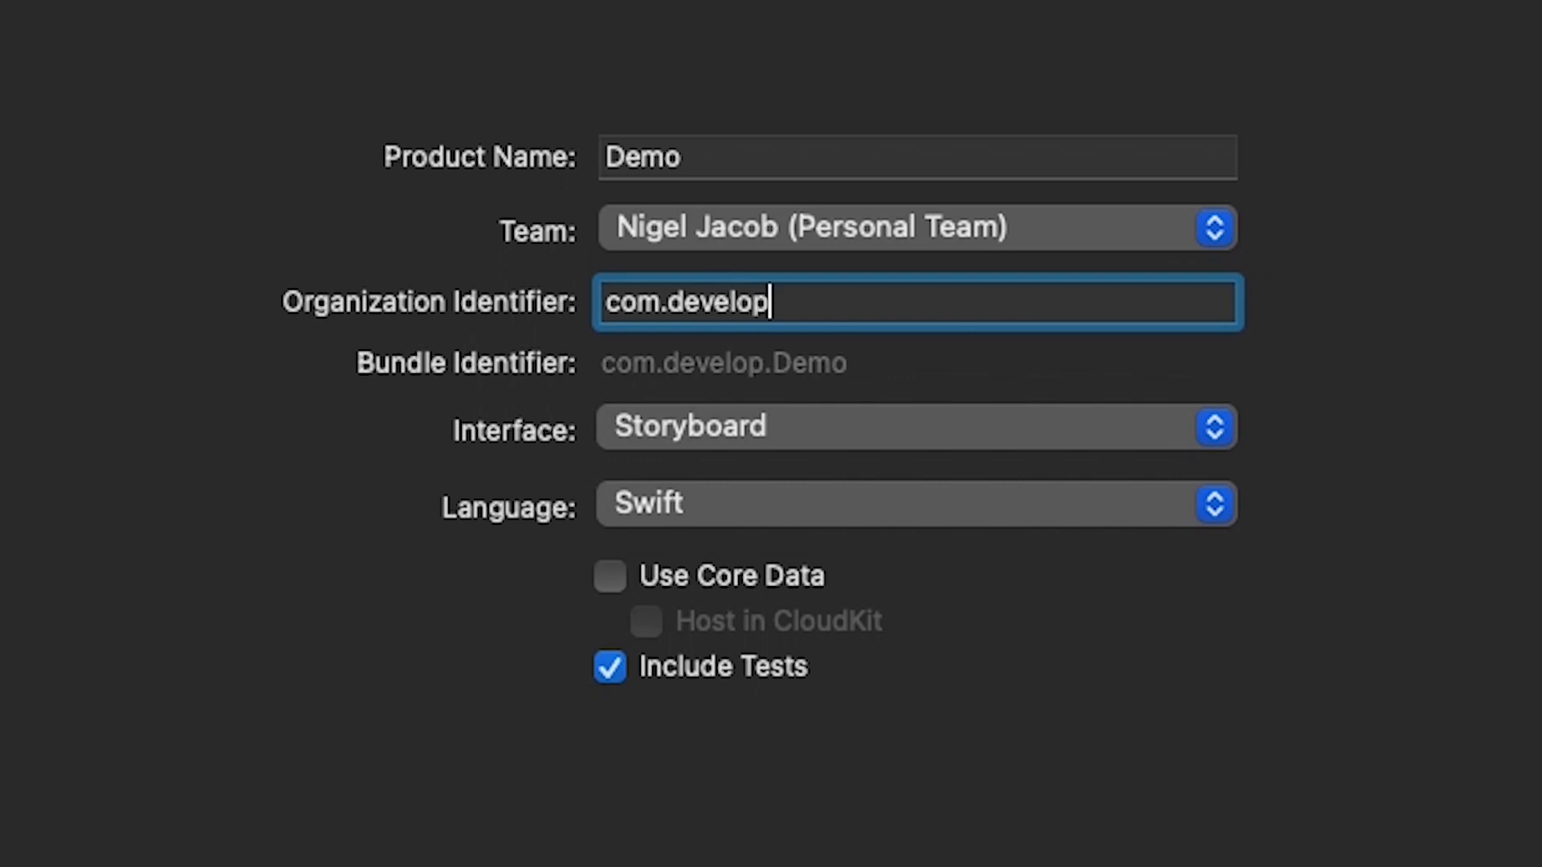
pyautogui.write('er23.')
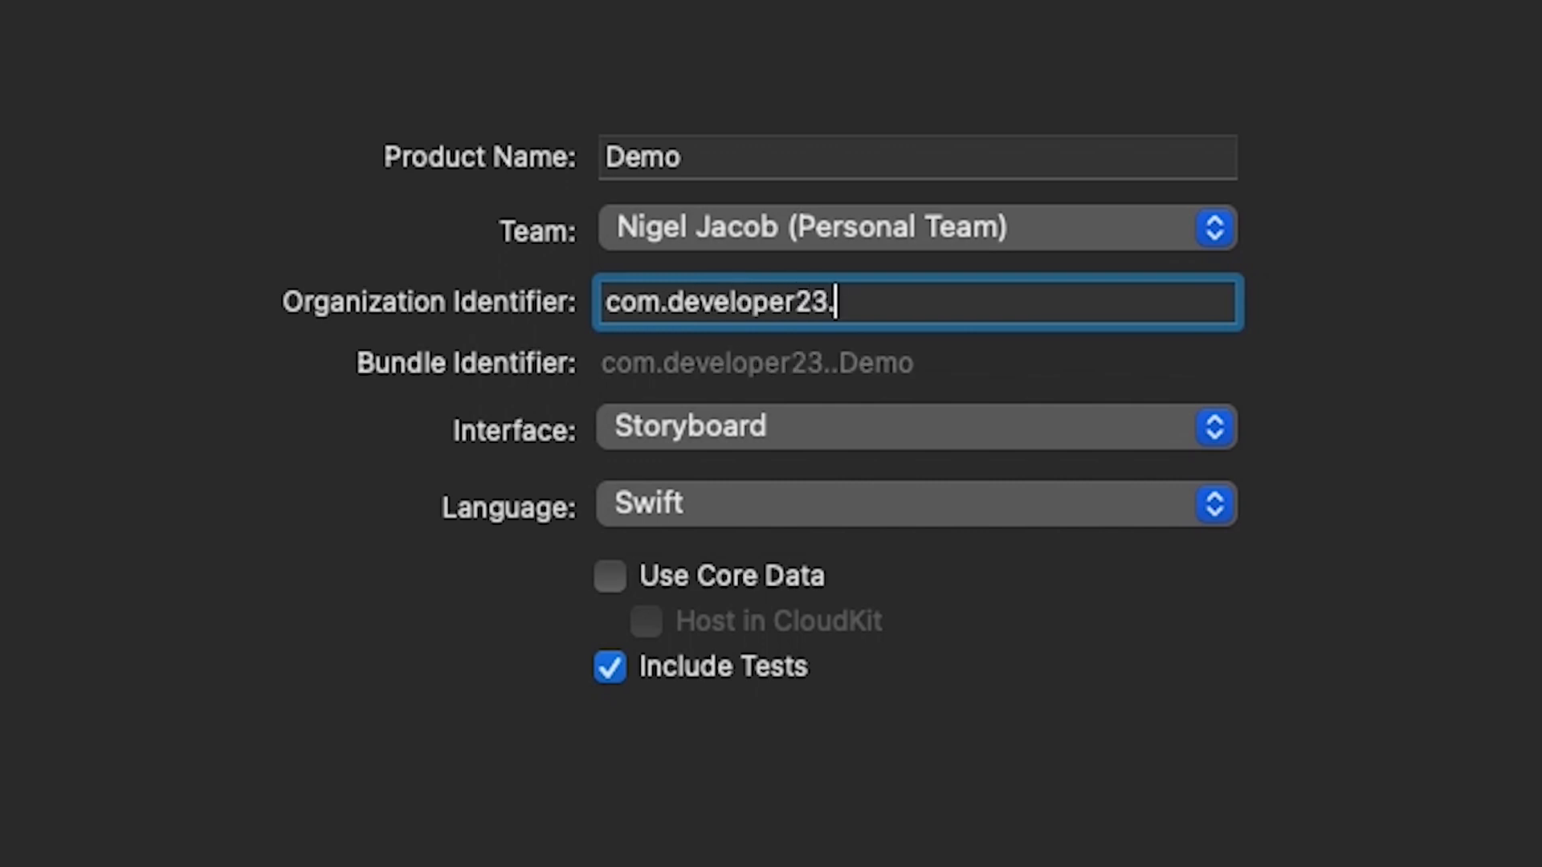
pyautogui.write('Demo')
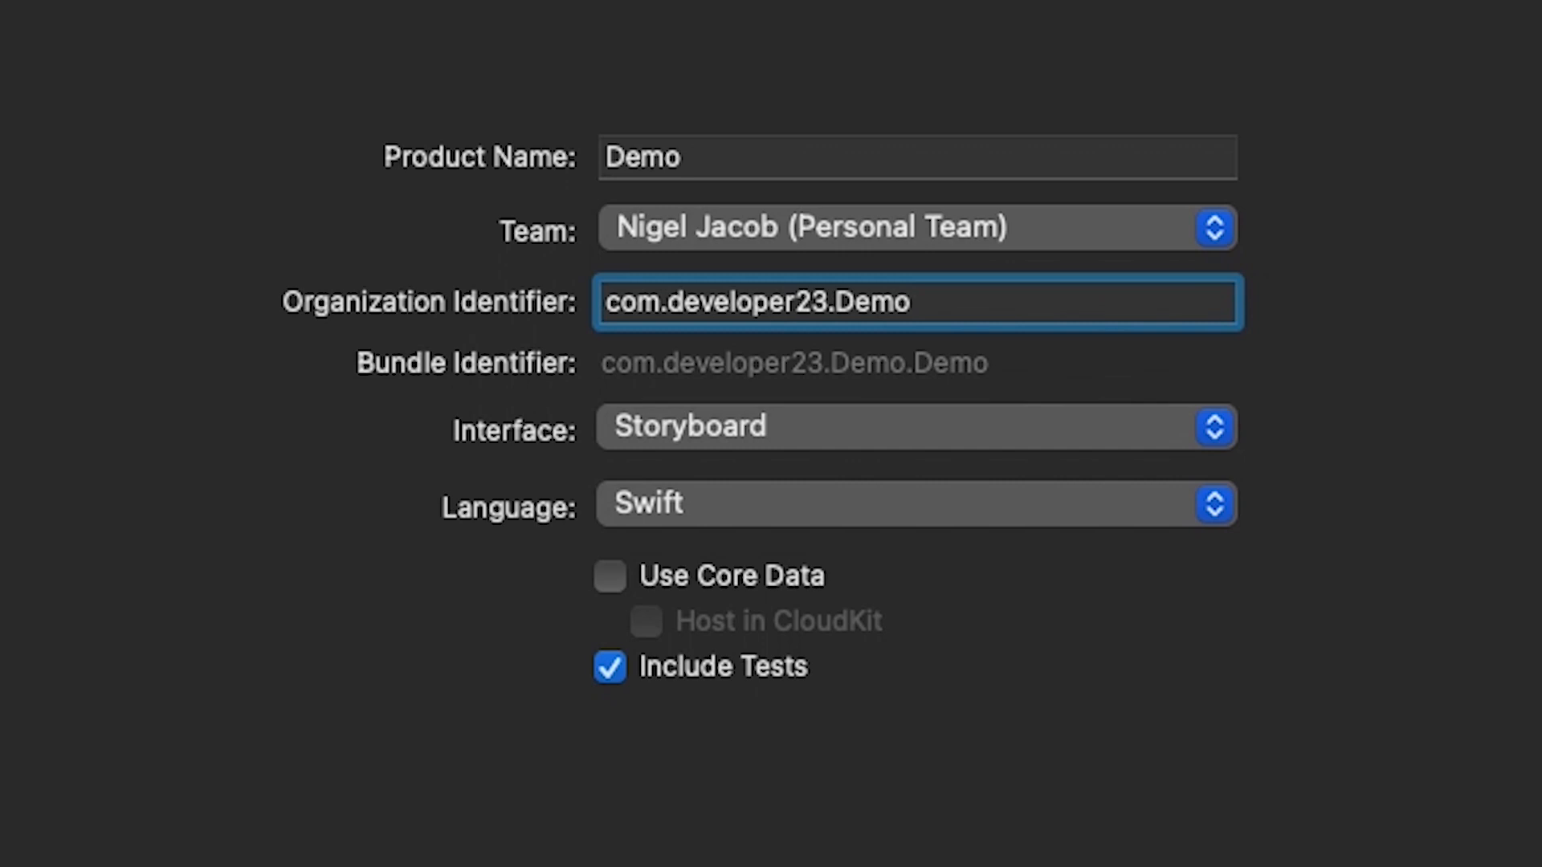
pyautogui.moveTo(929, 310); pyautogui.dragTo(678, 309)
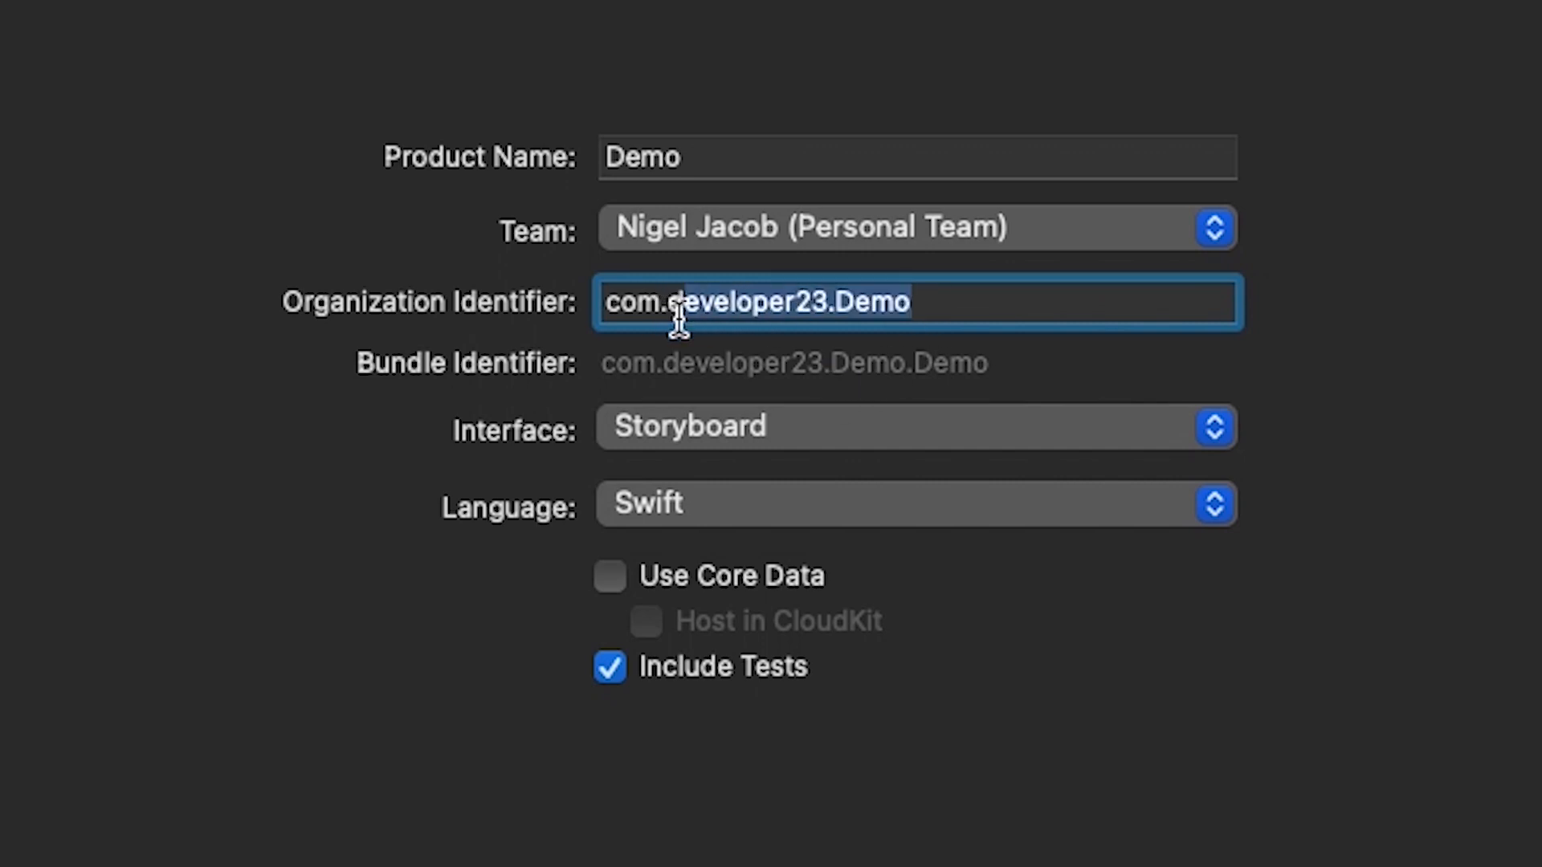
pyautogui.click(926, 302)
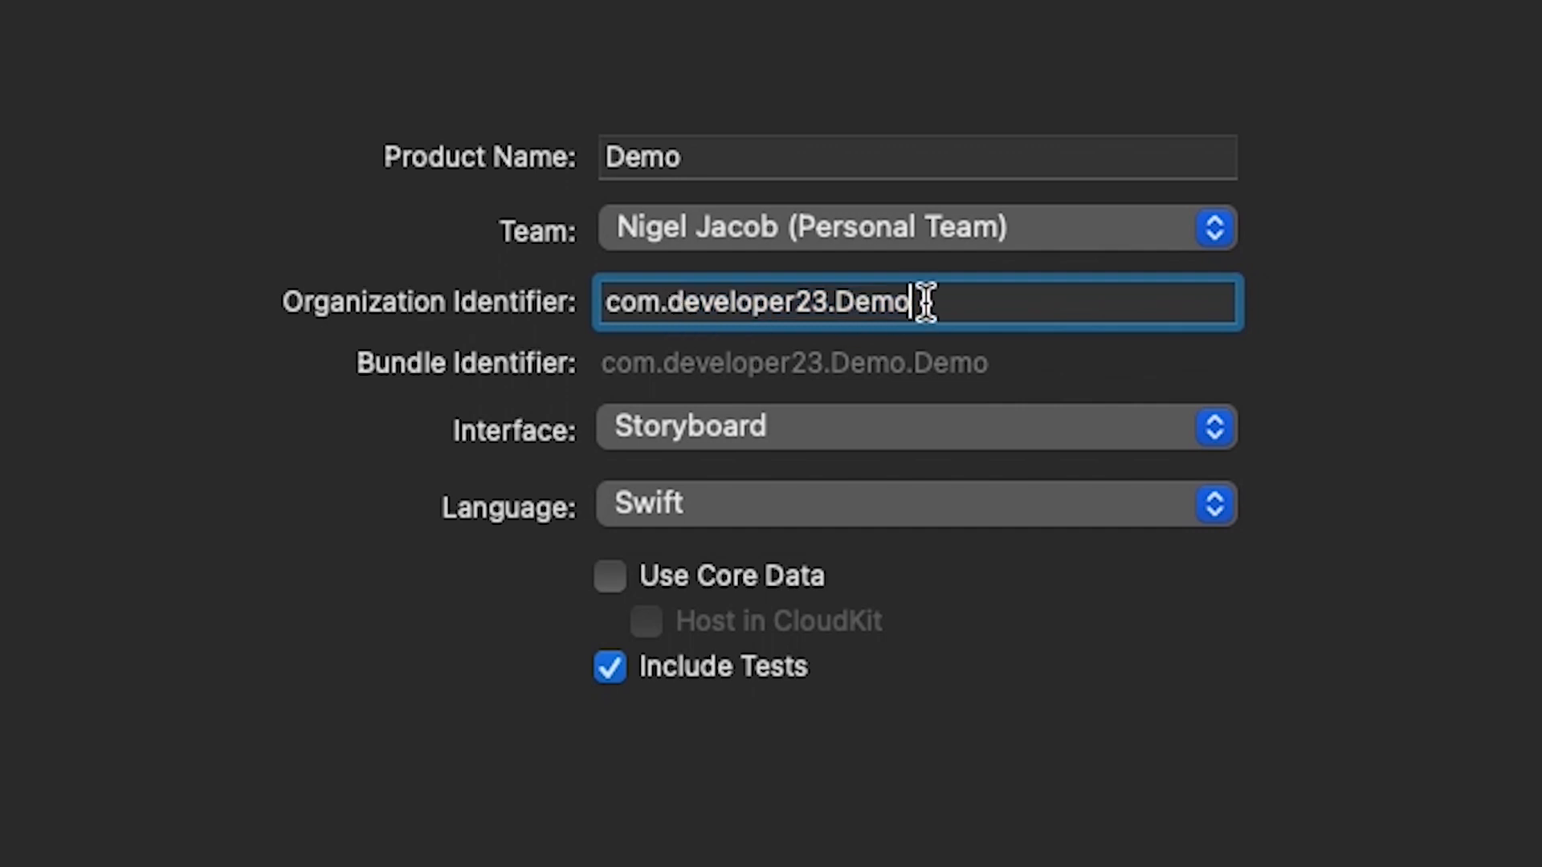
# - Keep Storyboard as the interface and Swift as the language, and create the project in the XCODE PROJECTS folder with a Git repository
pyautogui.click(623, 425)
pyautogui.click(624, 425)
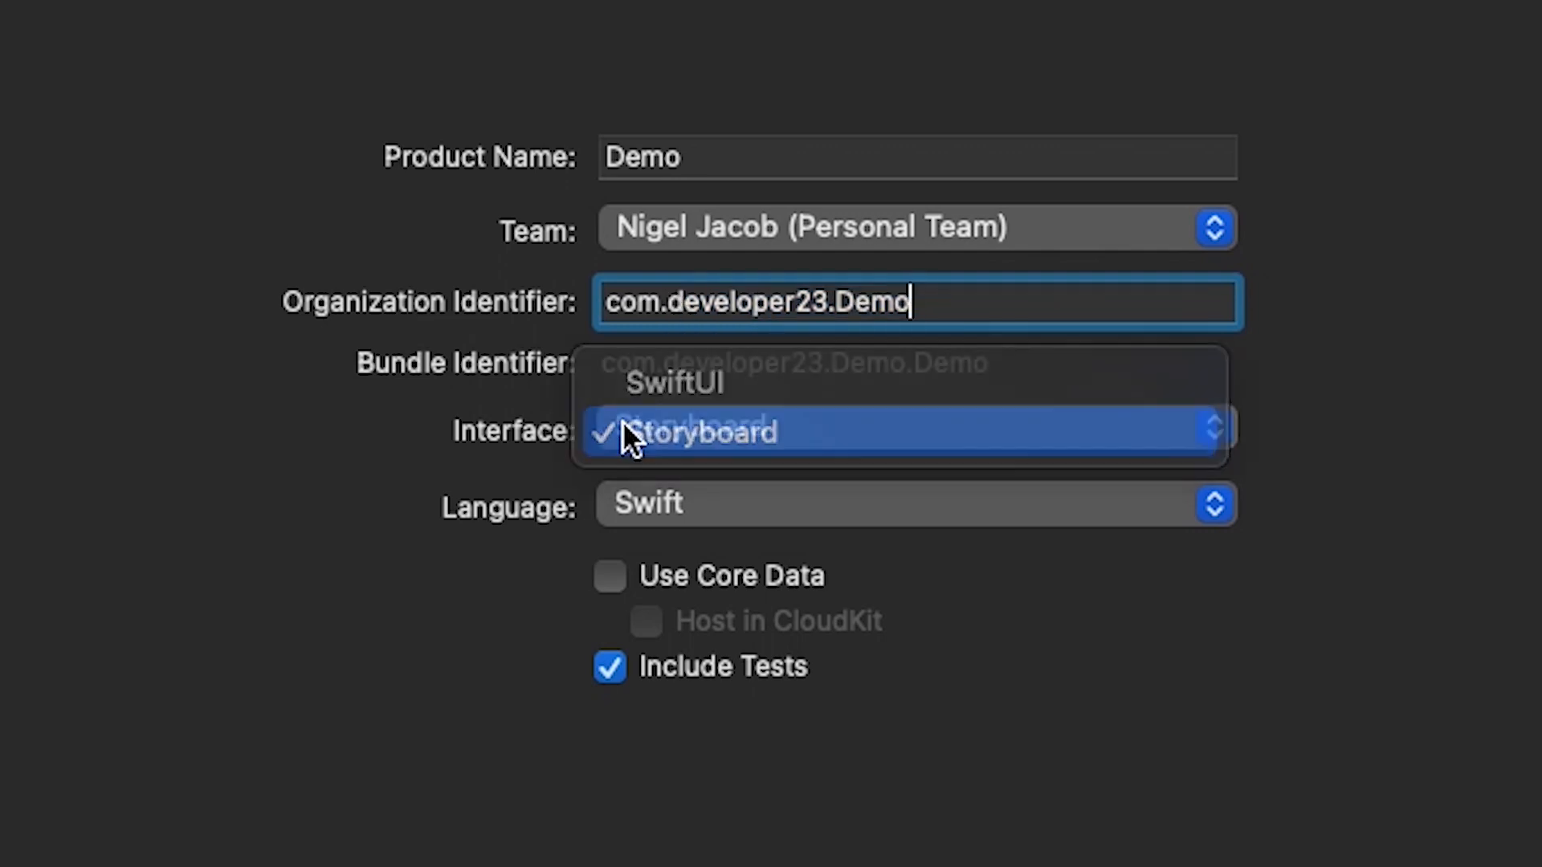
pyautogui.click(721, 498)
pyautogui.click(721, 498)
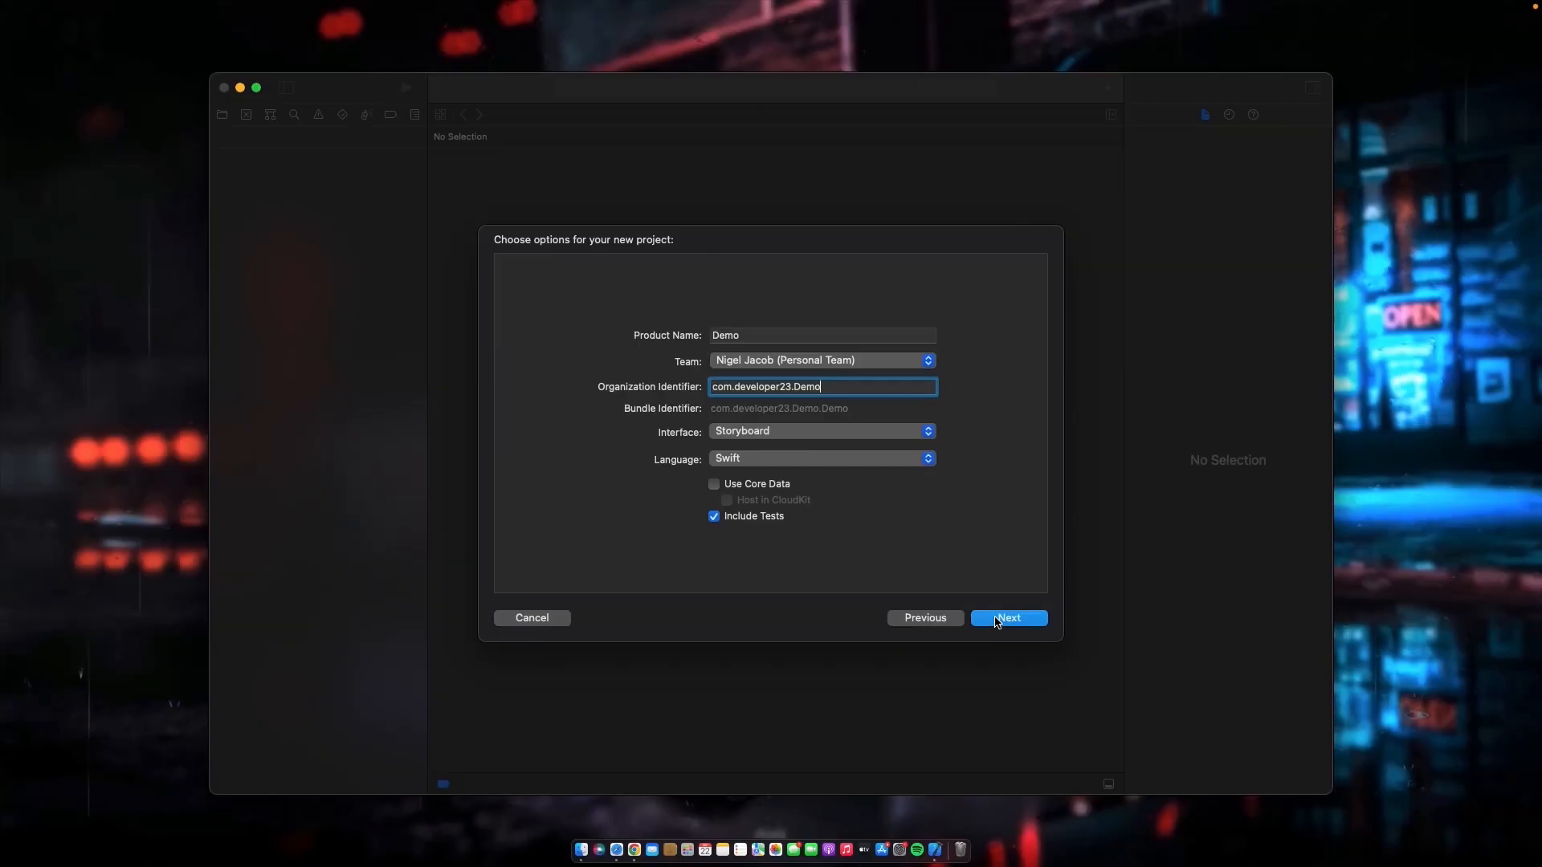
pyautogui.click(996, 623)
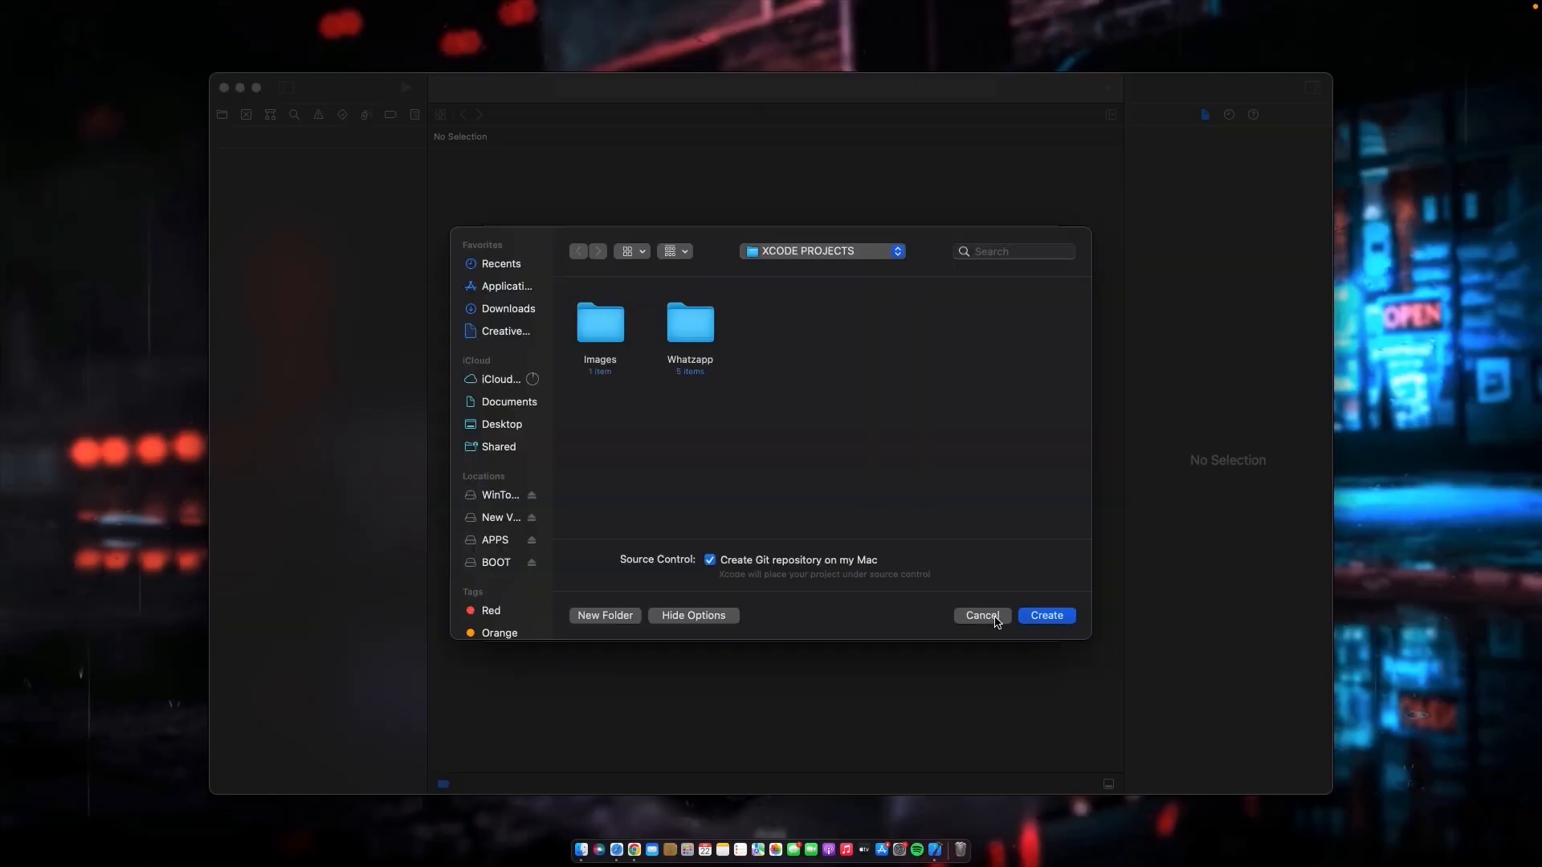
pyautogui.click(1067, 621)
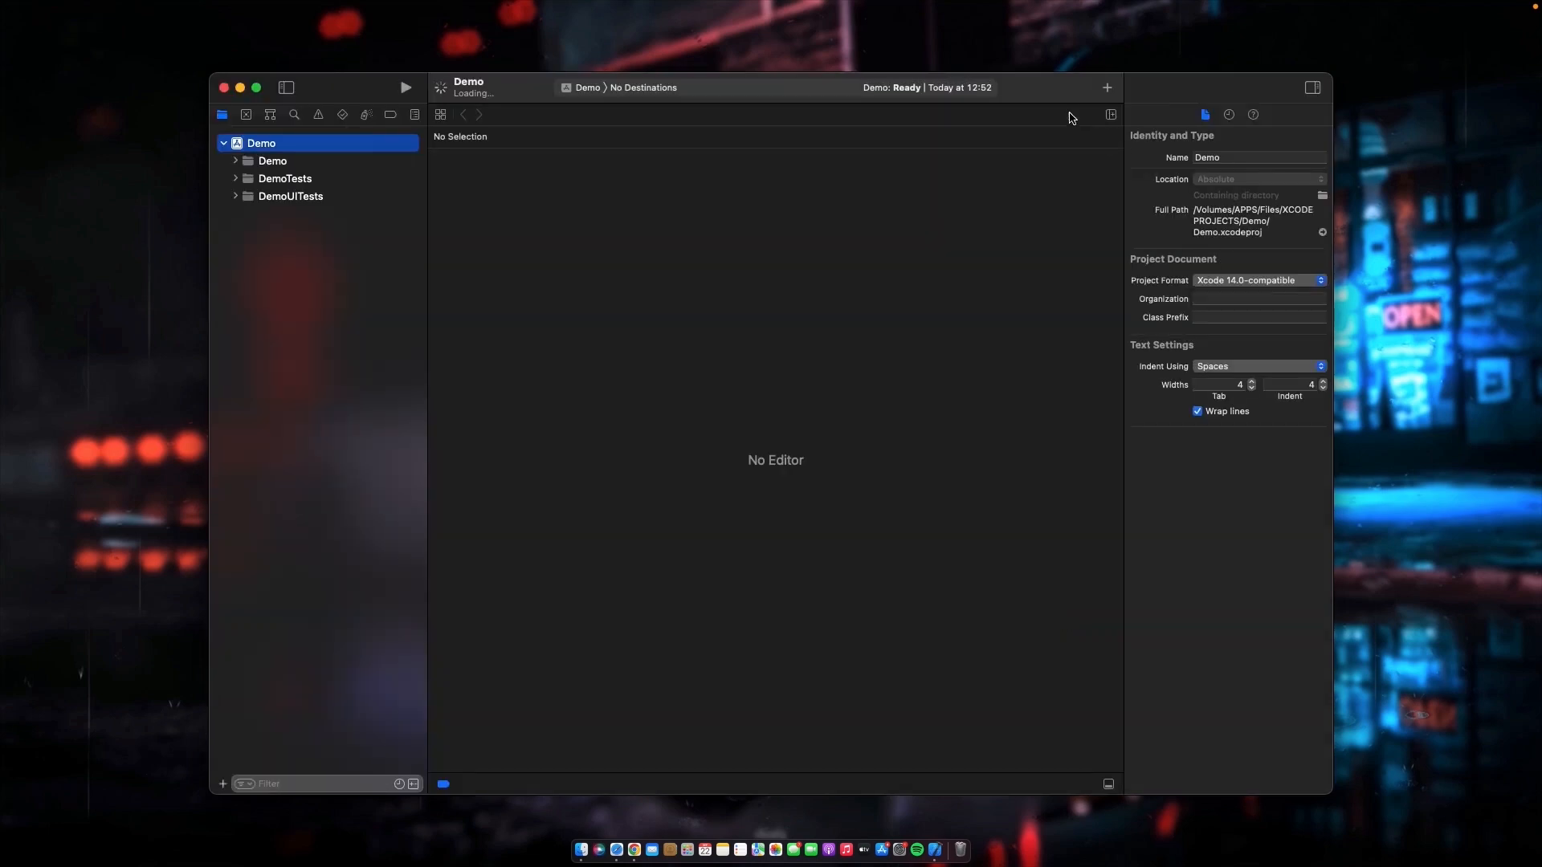
pyautogui.moveTo(1061, 96); pyautogui.dragTo(1019, 97)
pyautogui.moveTo(313, 94); pyautogui.dragTo(318, 94)
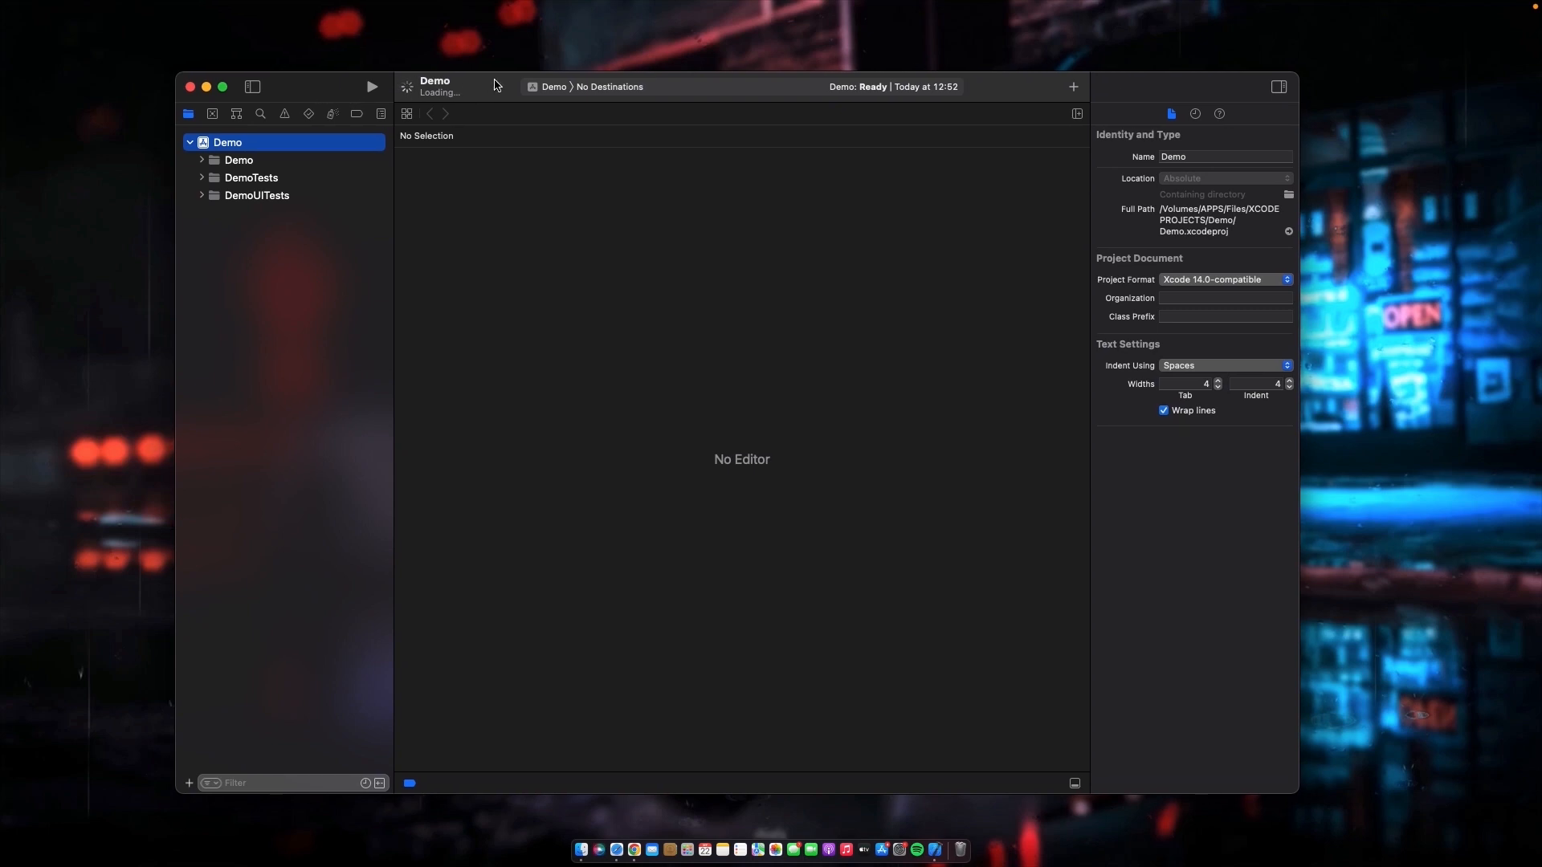
# - Switch to the Firebase console in Chrome and start a new Firebase project named Demo
pyautogui.hotkey('ctrl', 'Right')
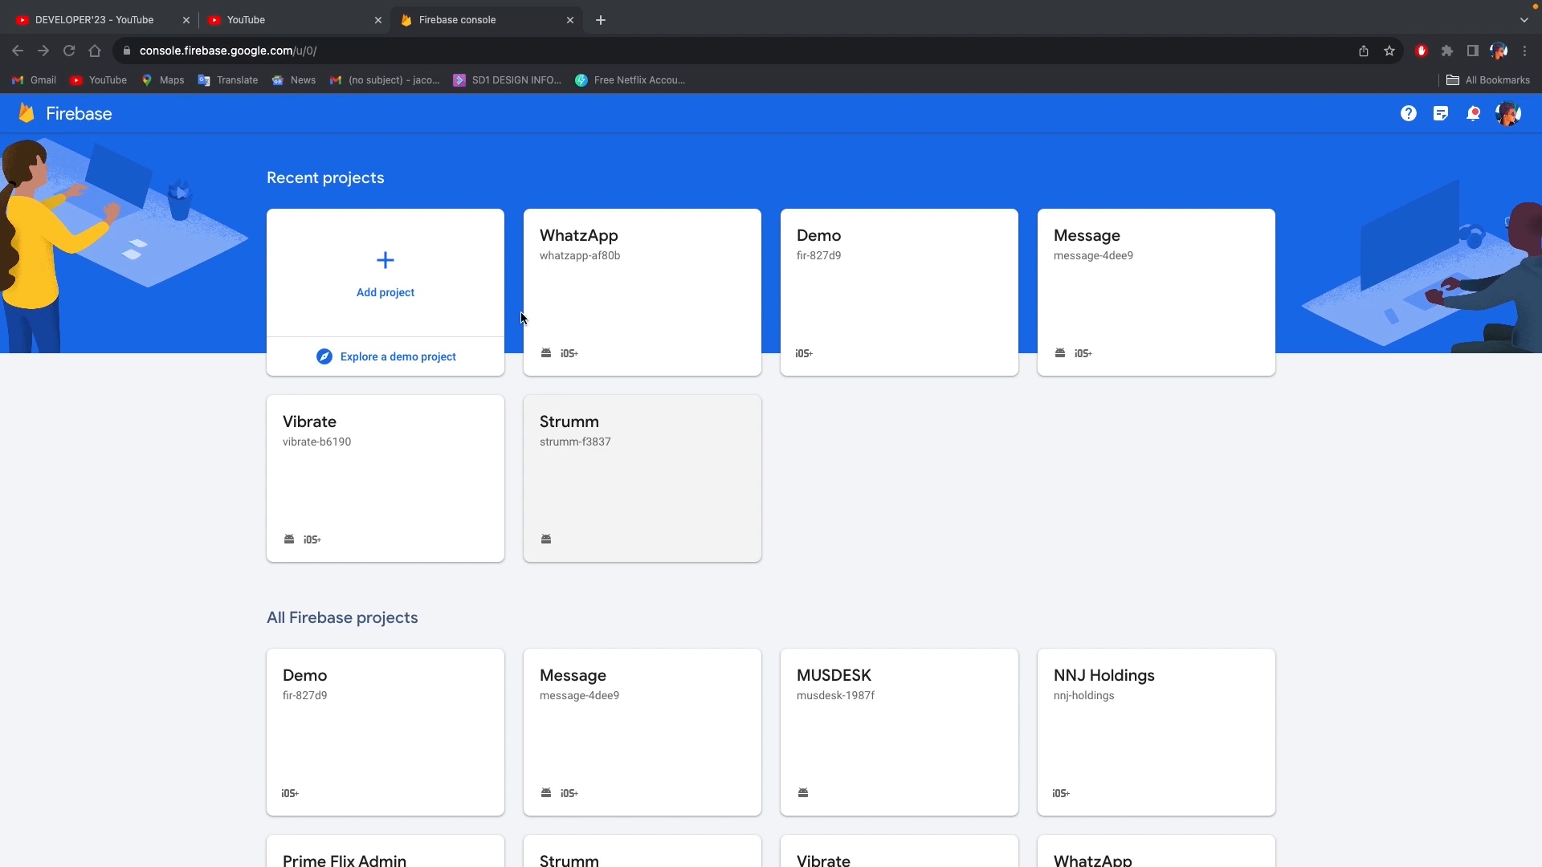
pyautogui.click(310, 52)
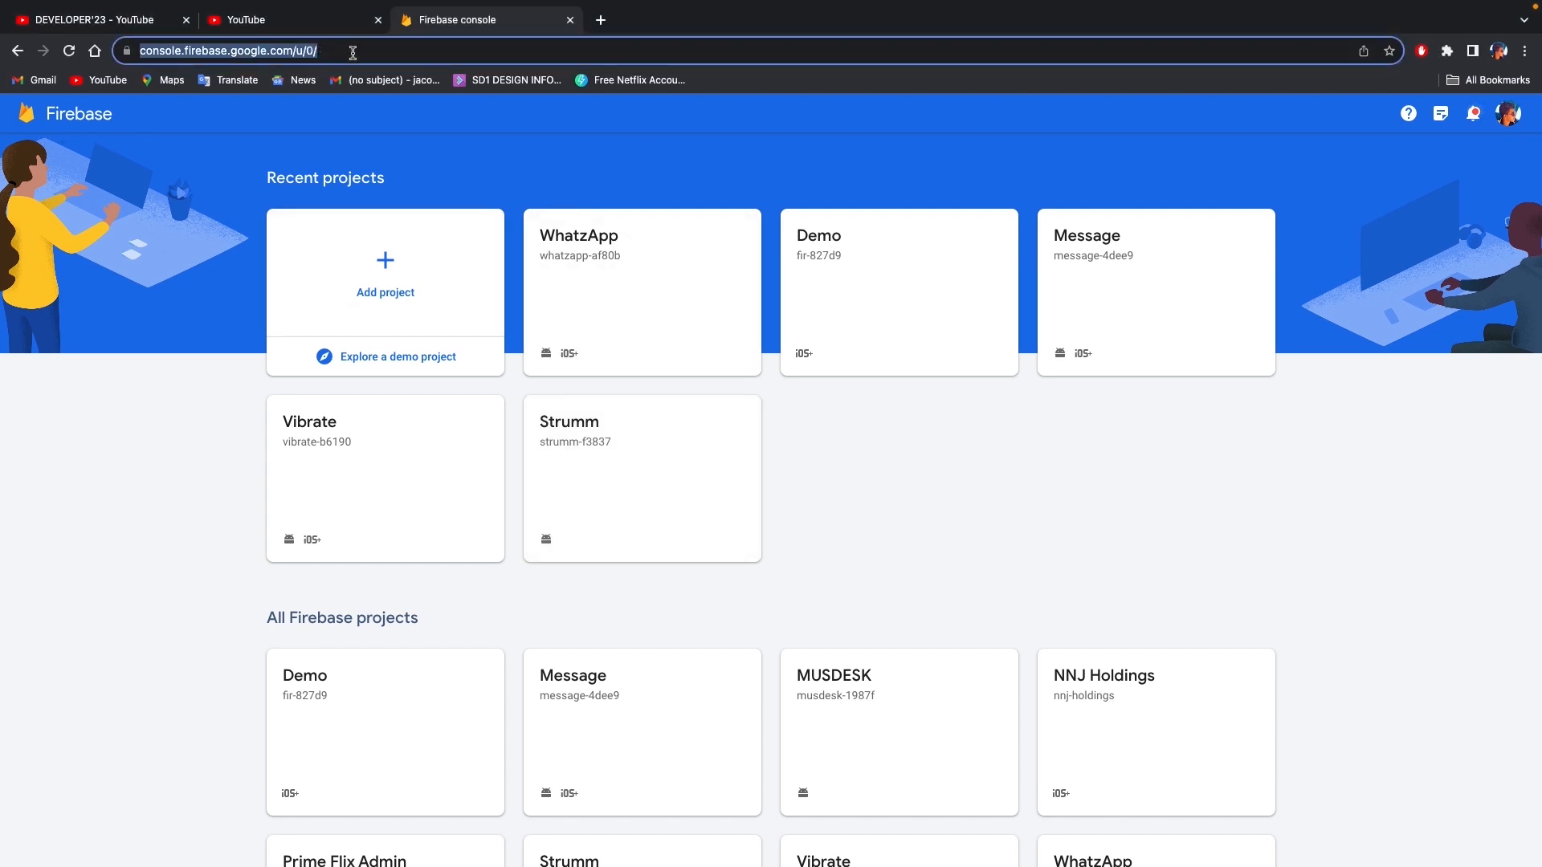
pyautogui.click(123, 417)
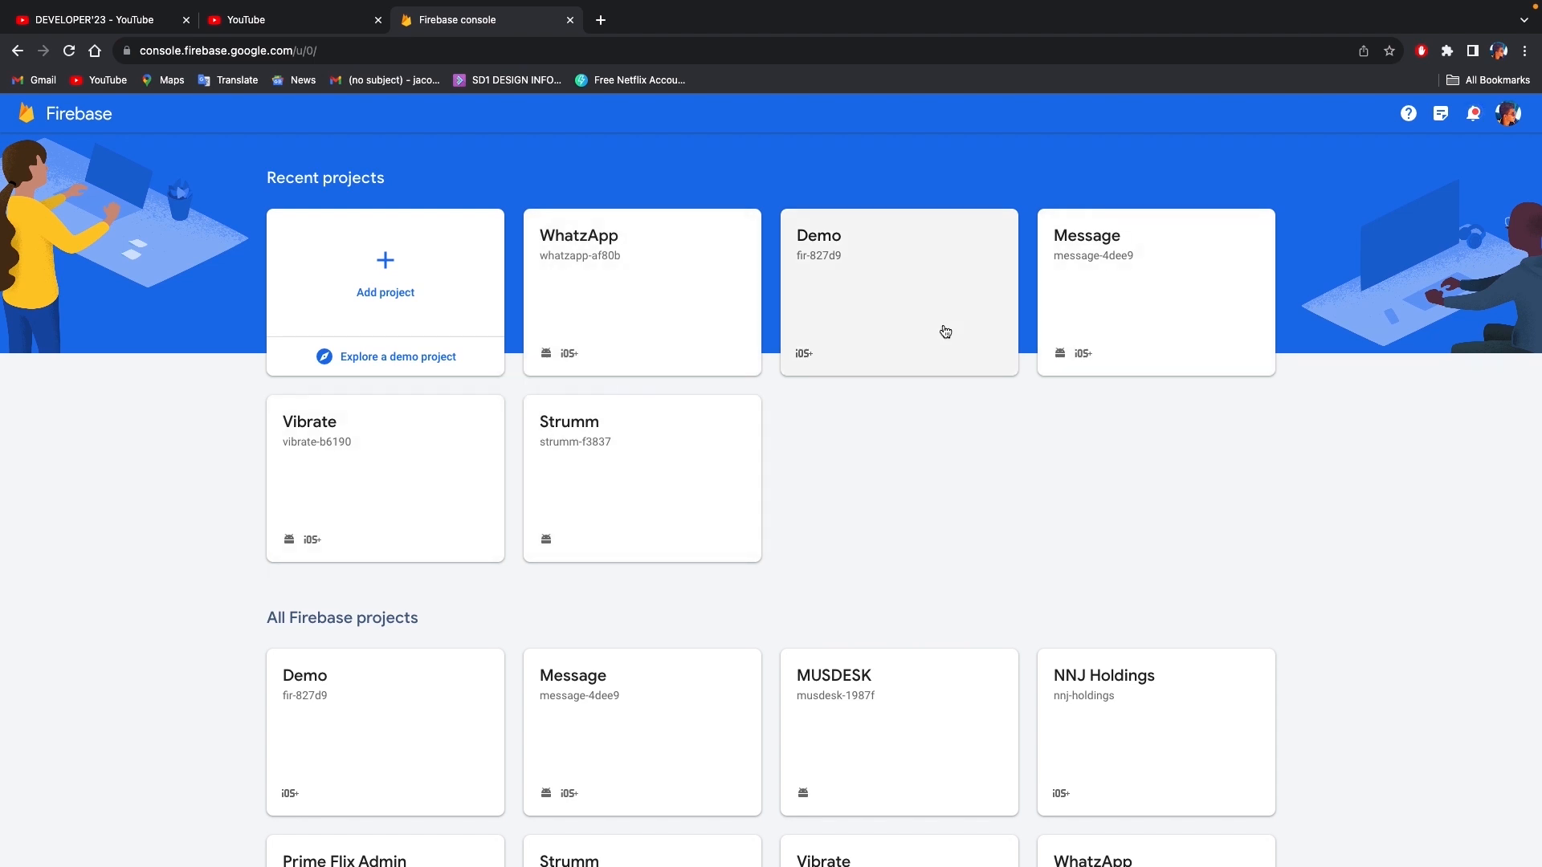
pyautogui.click(407, 268)
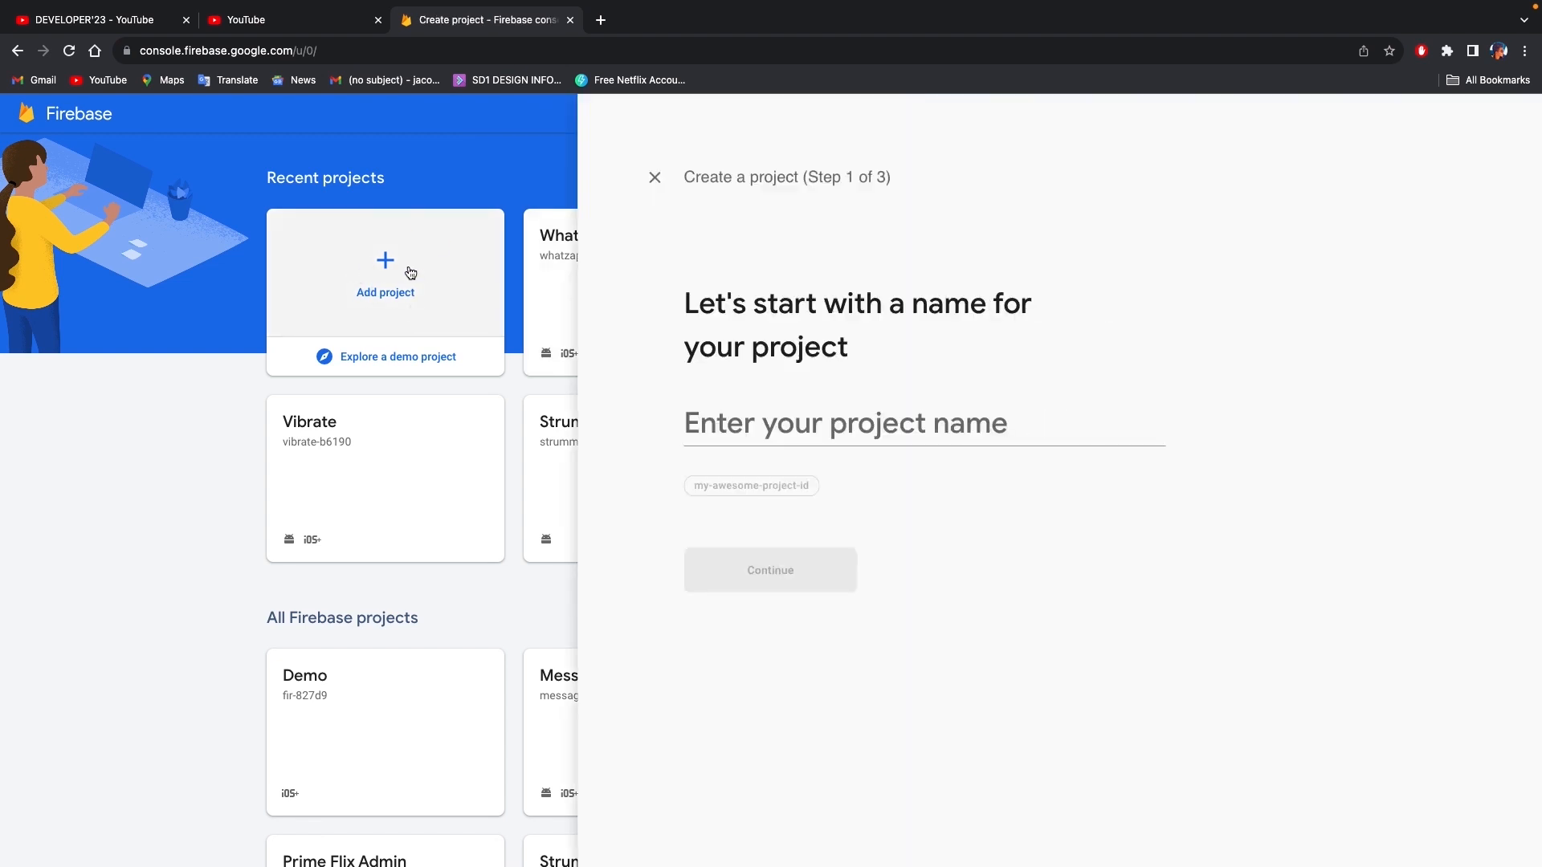
pyautogui.click(310, 413)
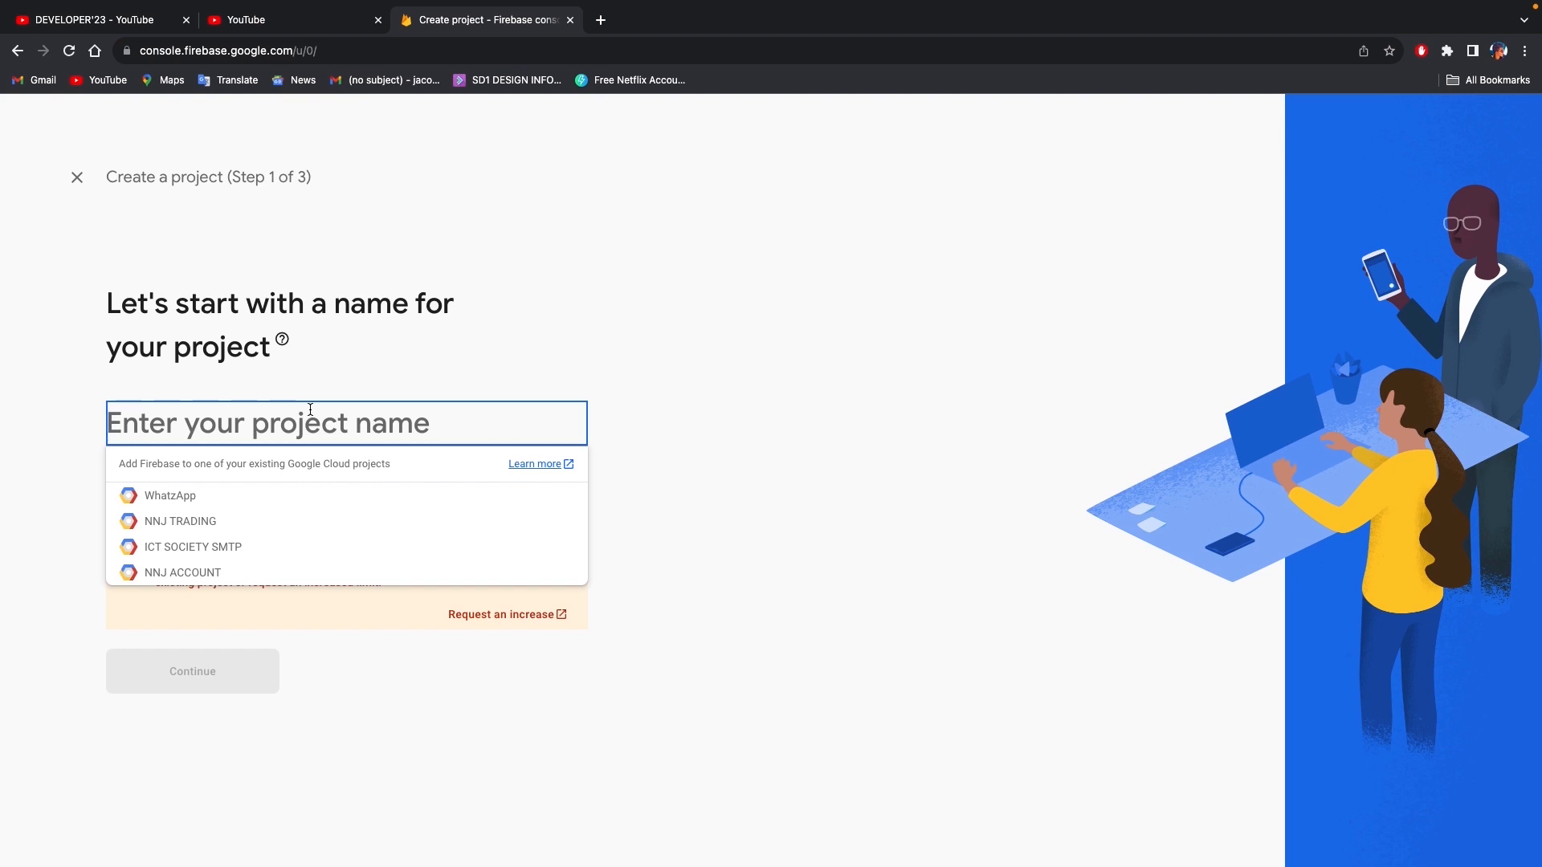
pyautogui.write('Demo')
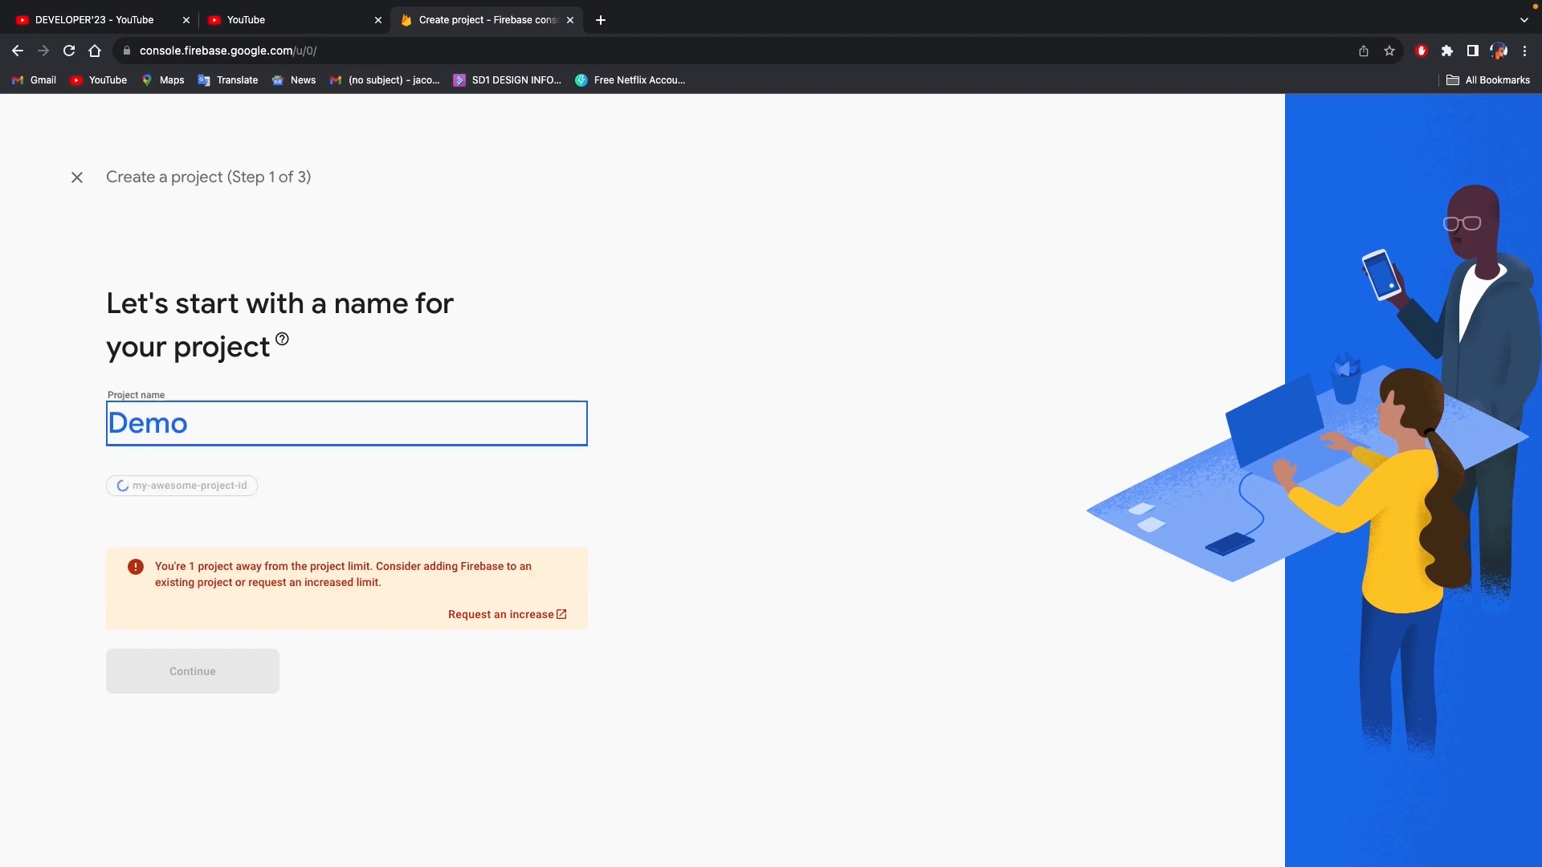
pyautogui.click(234, 687)
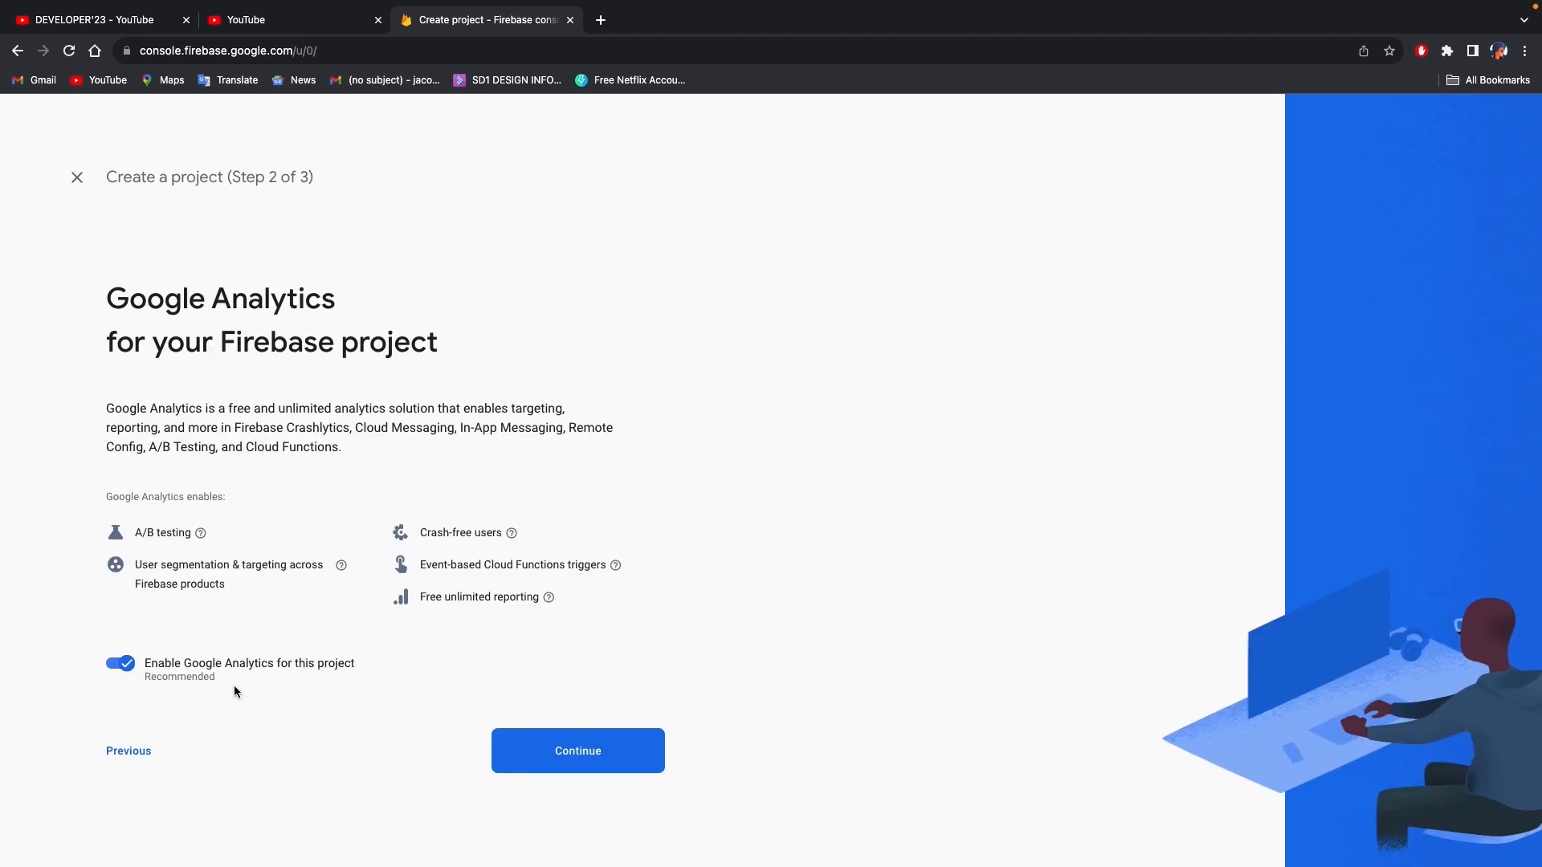
# - Keep Google Analytics enabled, choose Default Account for Firebase, and create the Firebase project
pyautogui.click(558, 752)
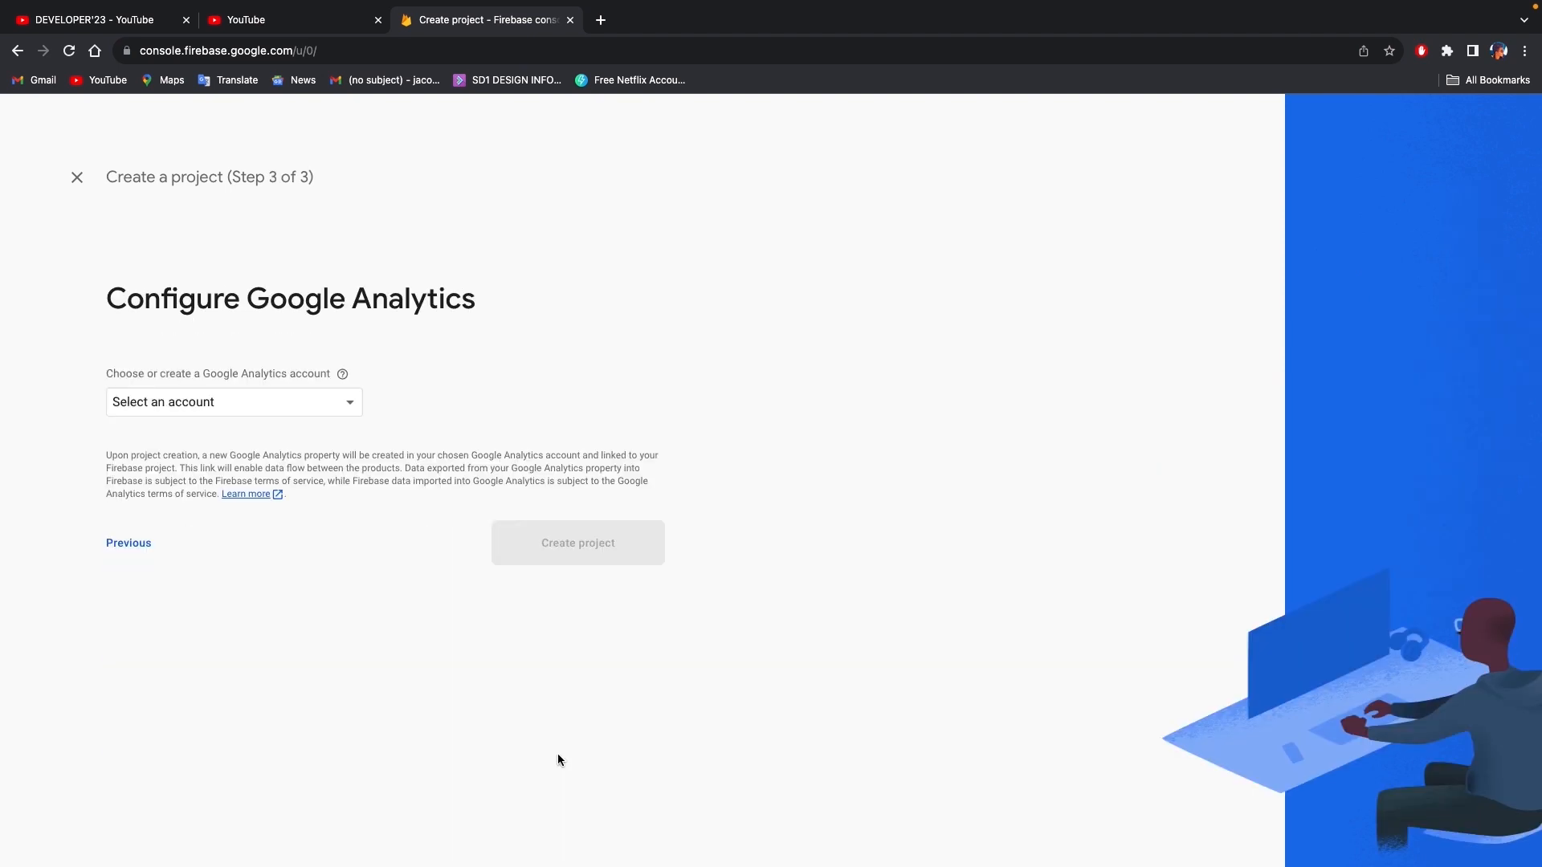
pyautogui.click(223, 398)
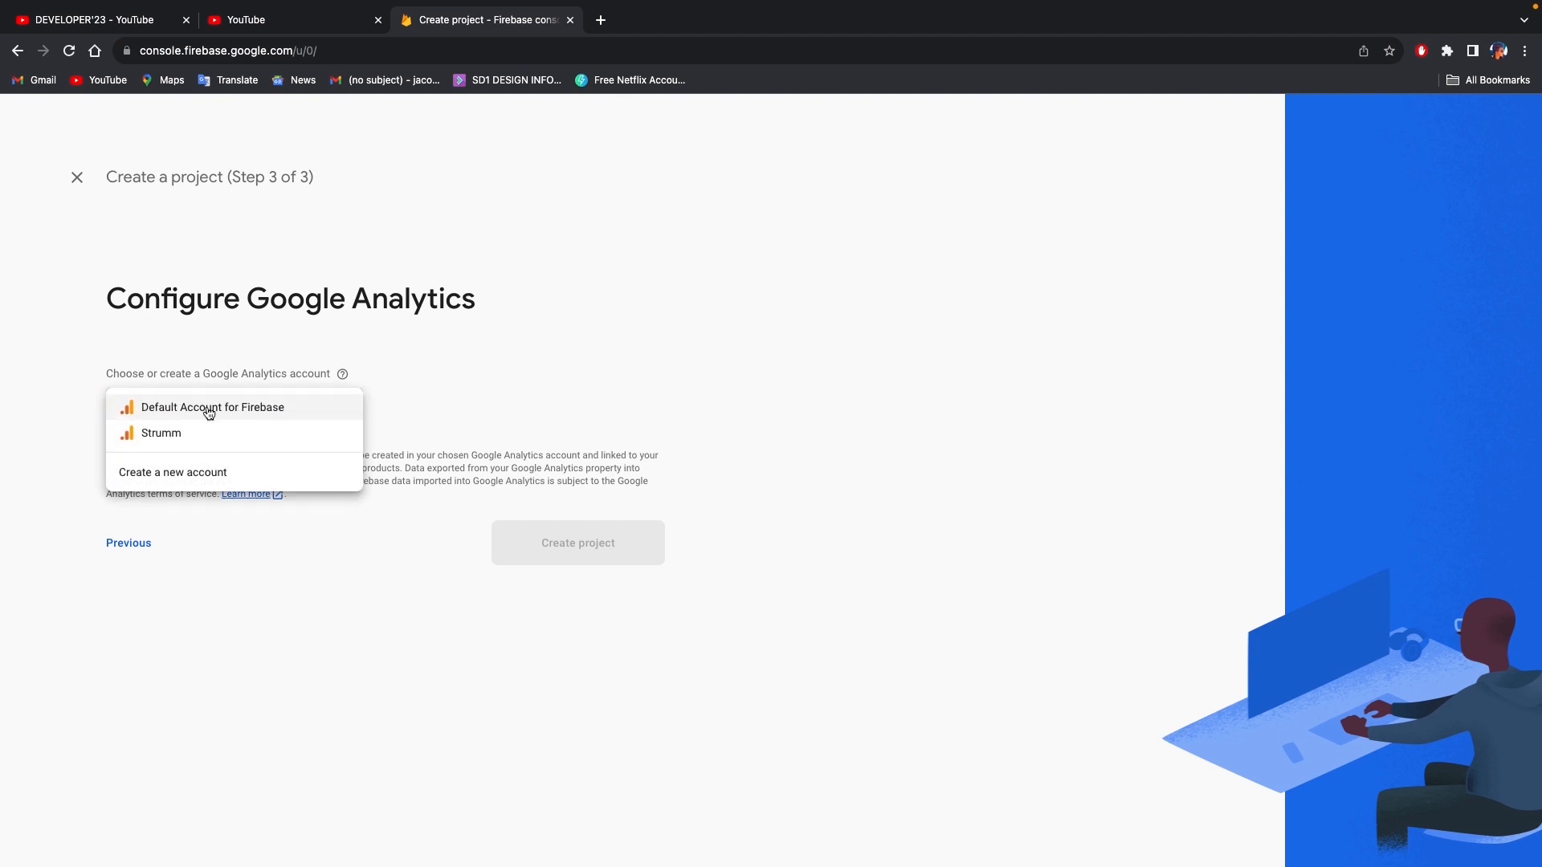
pyautogui.click(267, 409)
pyautogui.click(545, 611)
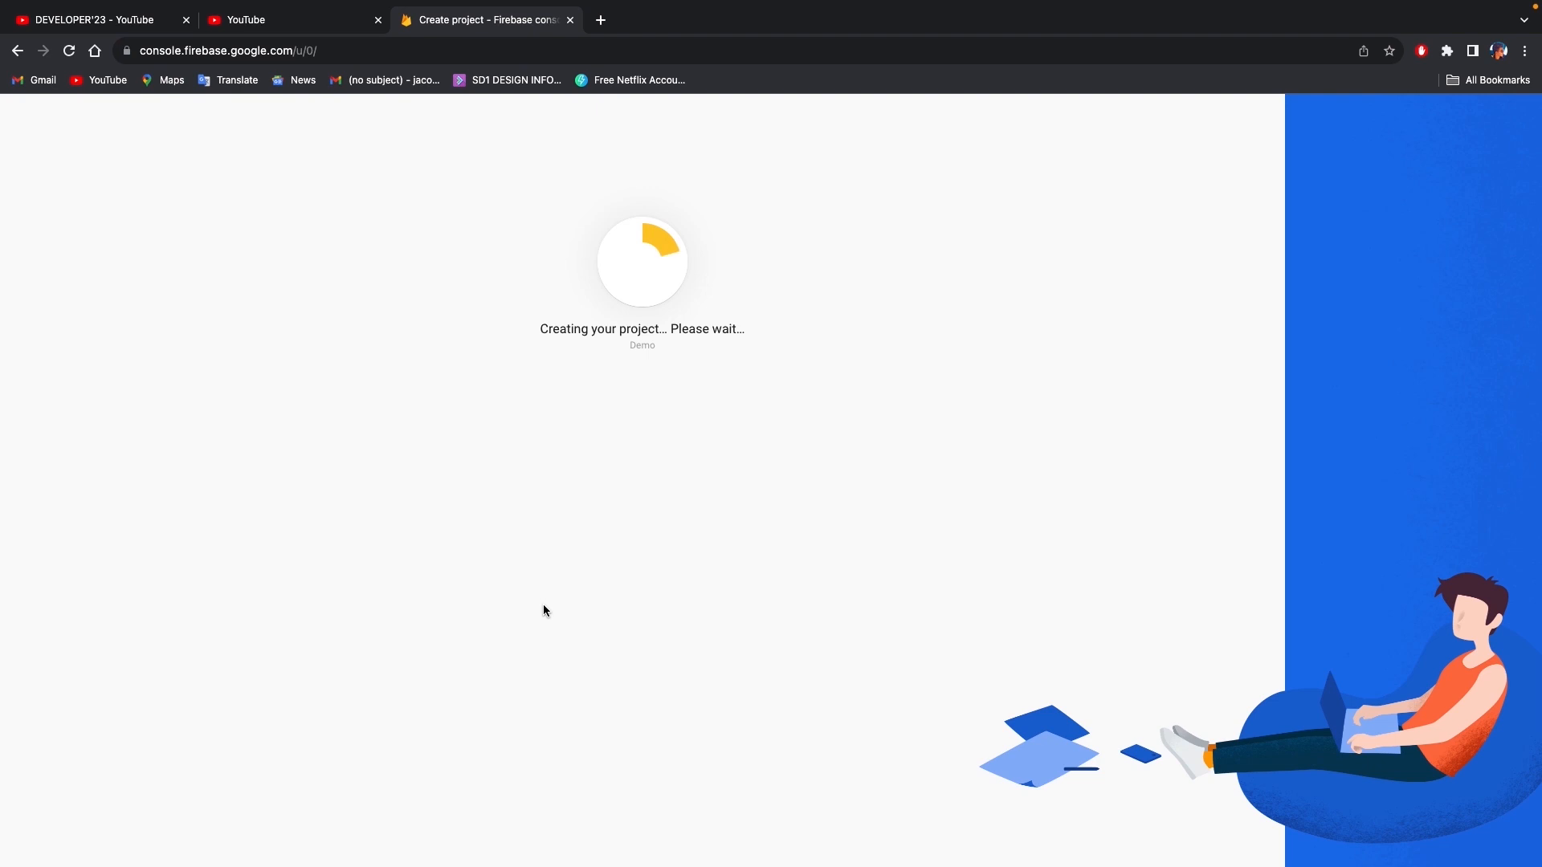
pyautogui.hotkey('ctrl', 'Left')
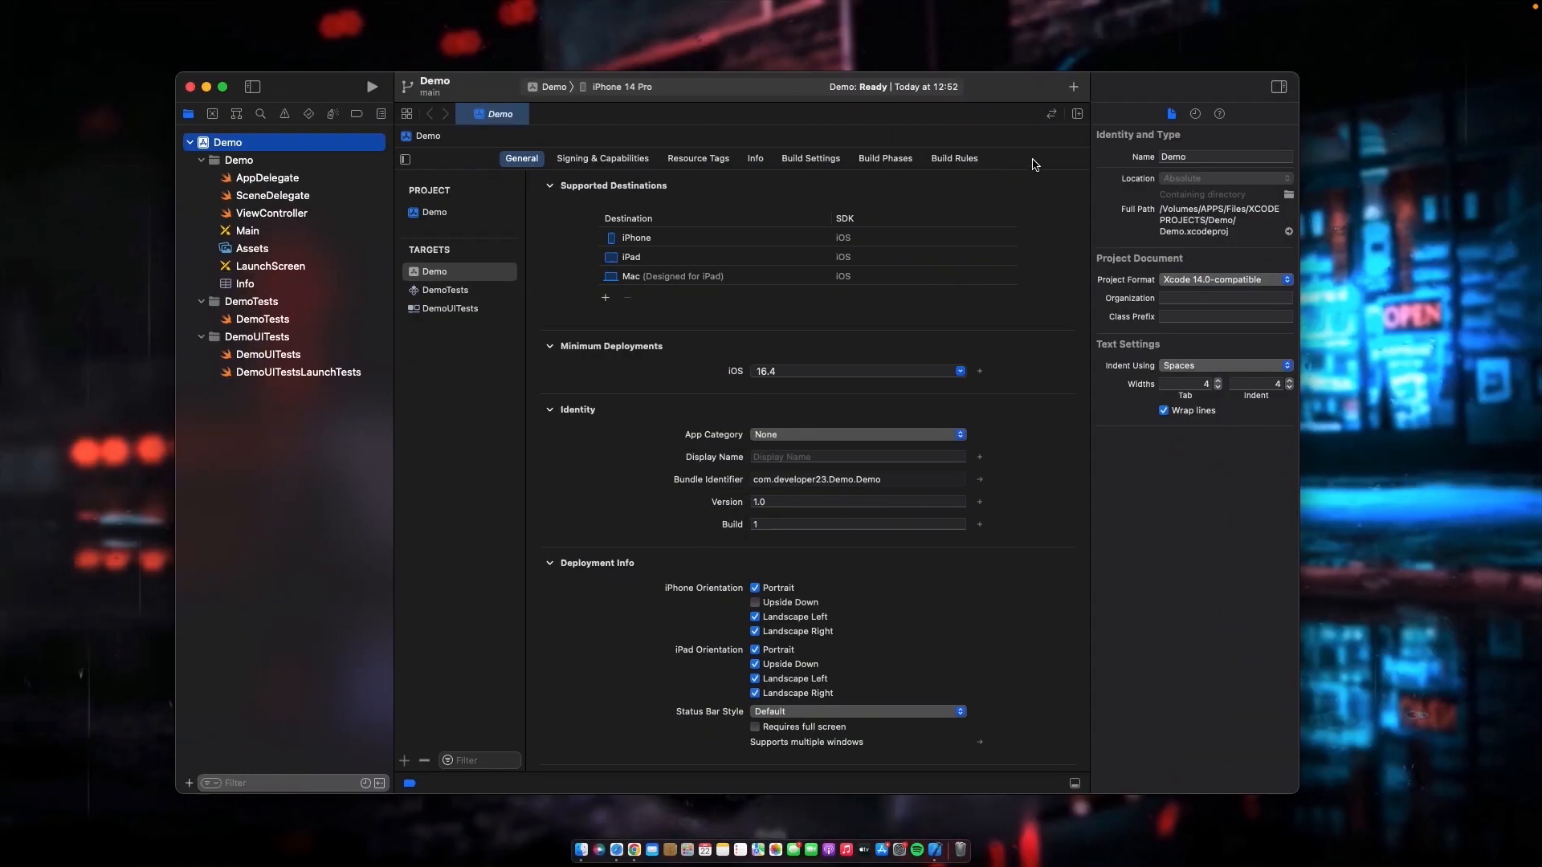
pyautogui.moveTo(1017, 97); pyautogui.dragTo(1022, 98)
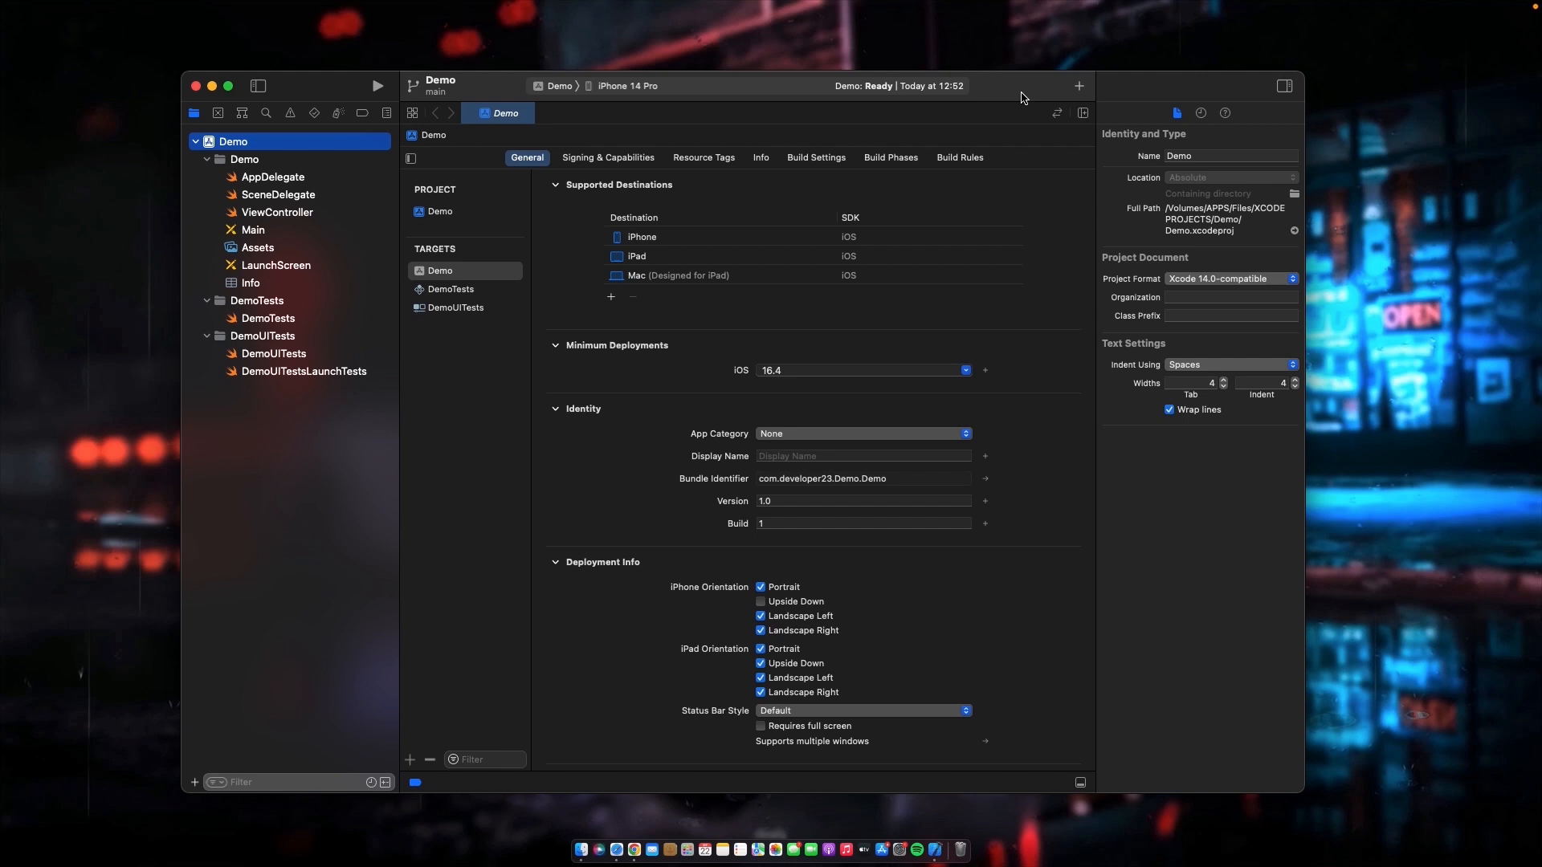
pyautogui.hotkey('ctrl', 'Right')
pyautogui.hotkey('ctrl', 'Left')
pyautogui.hotkey('ctrl', 'Right')
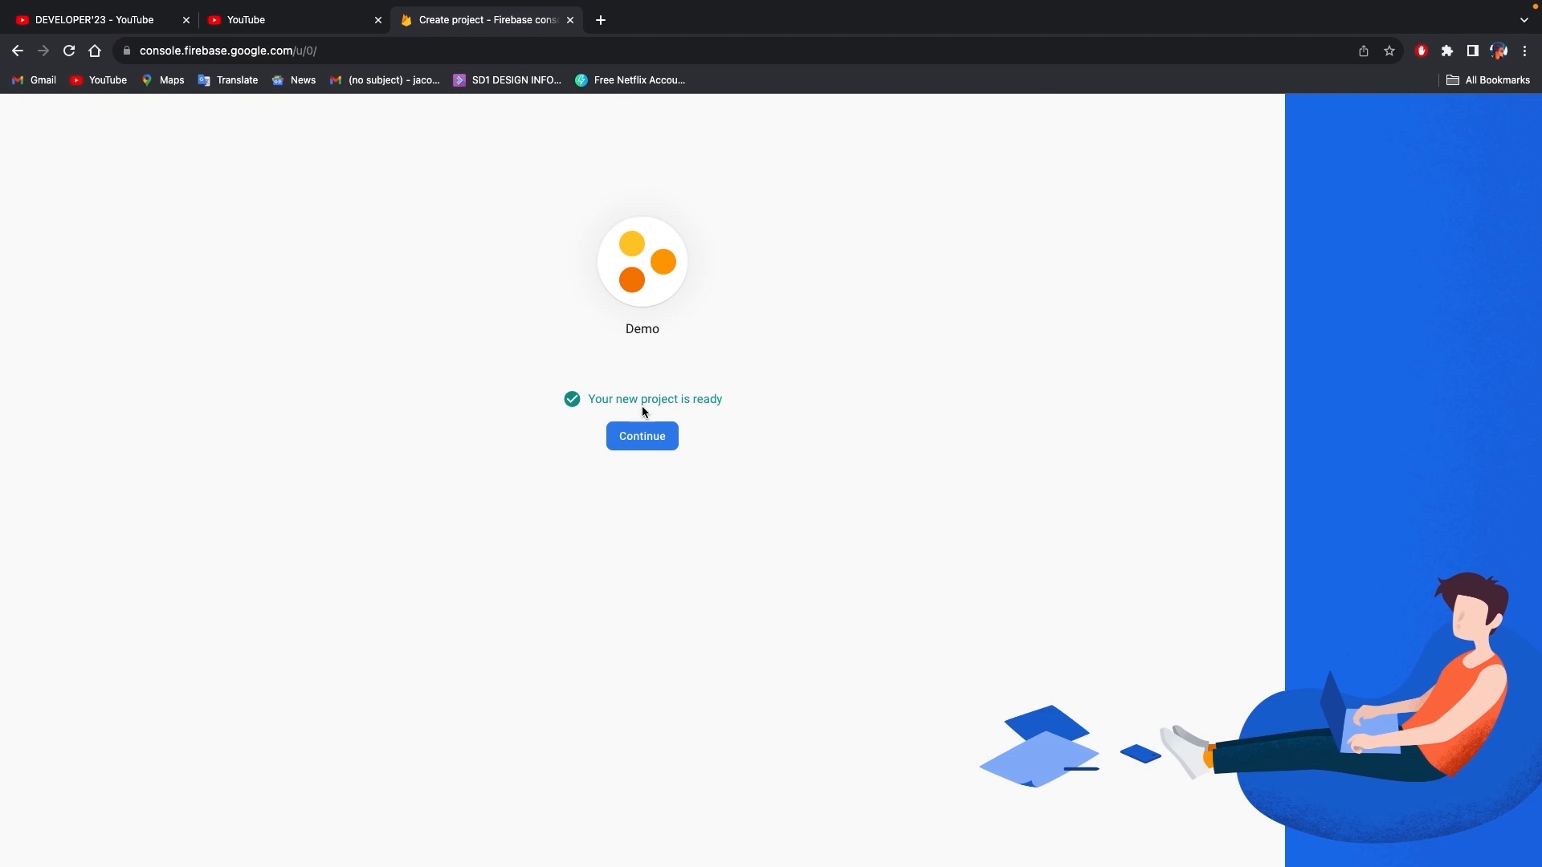
# - Open the new Firebase project's overview and start registering an Apple app
pyautogui.click(634, 437)
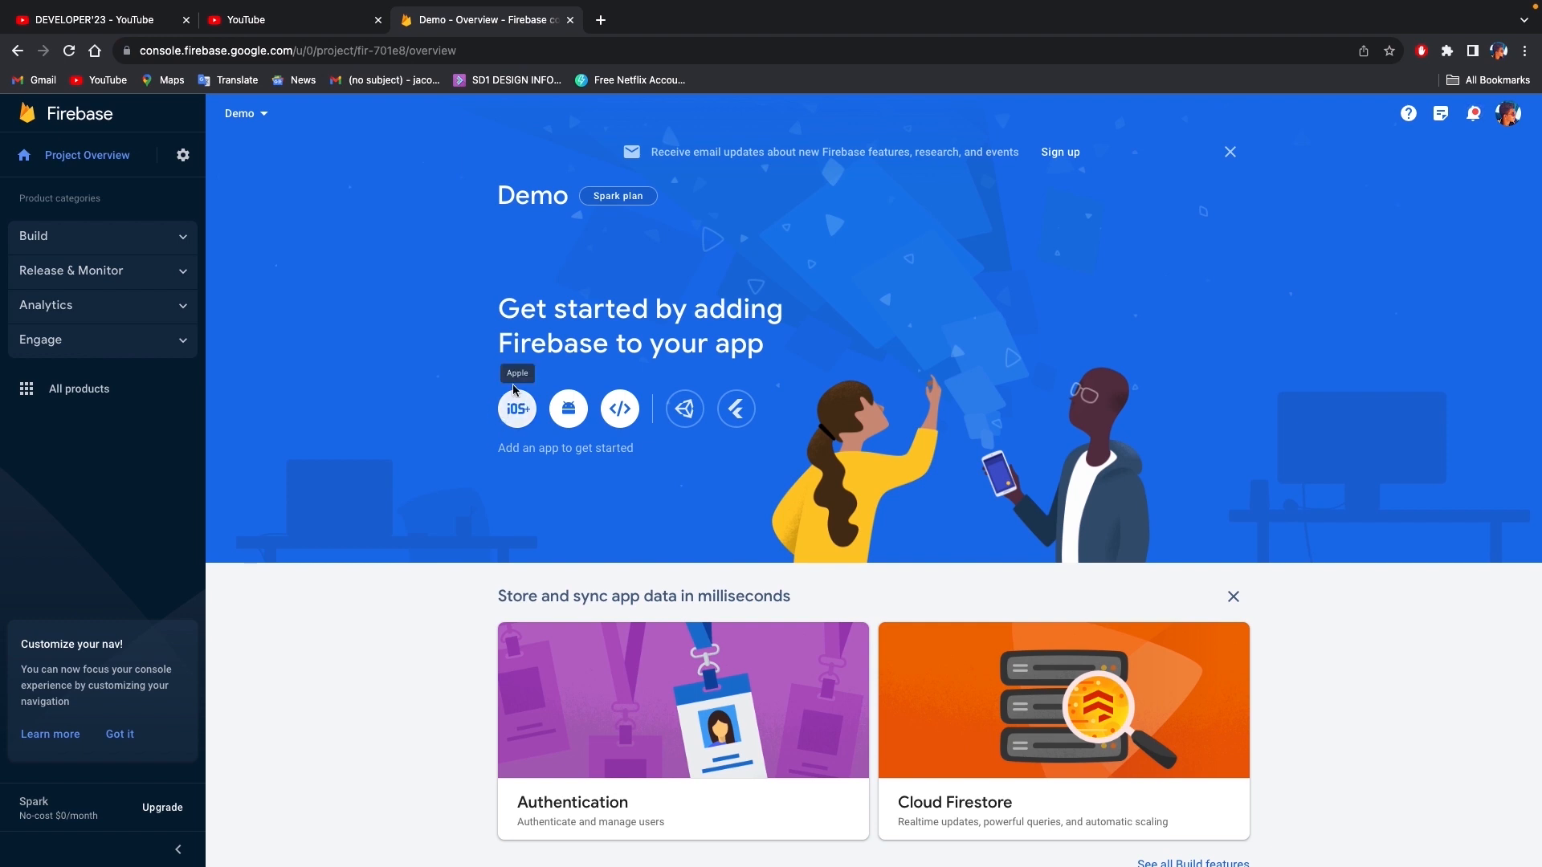
pyautogui.click(523, 418)
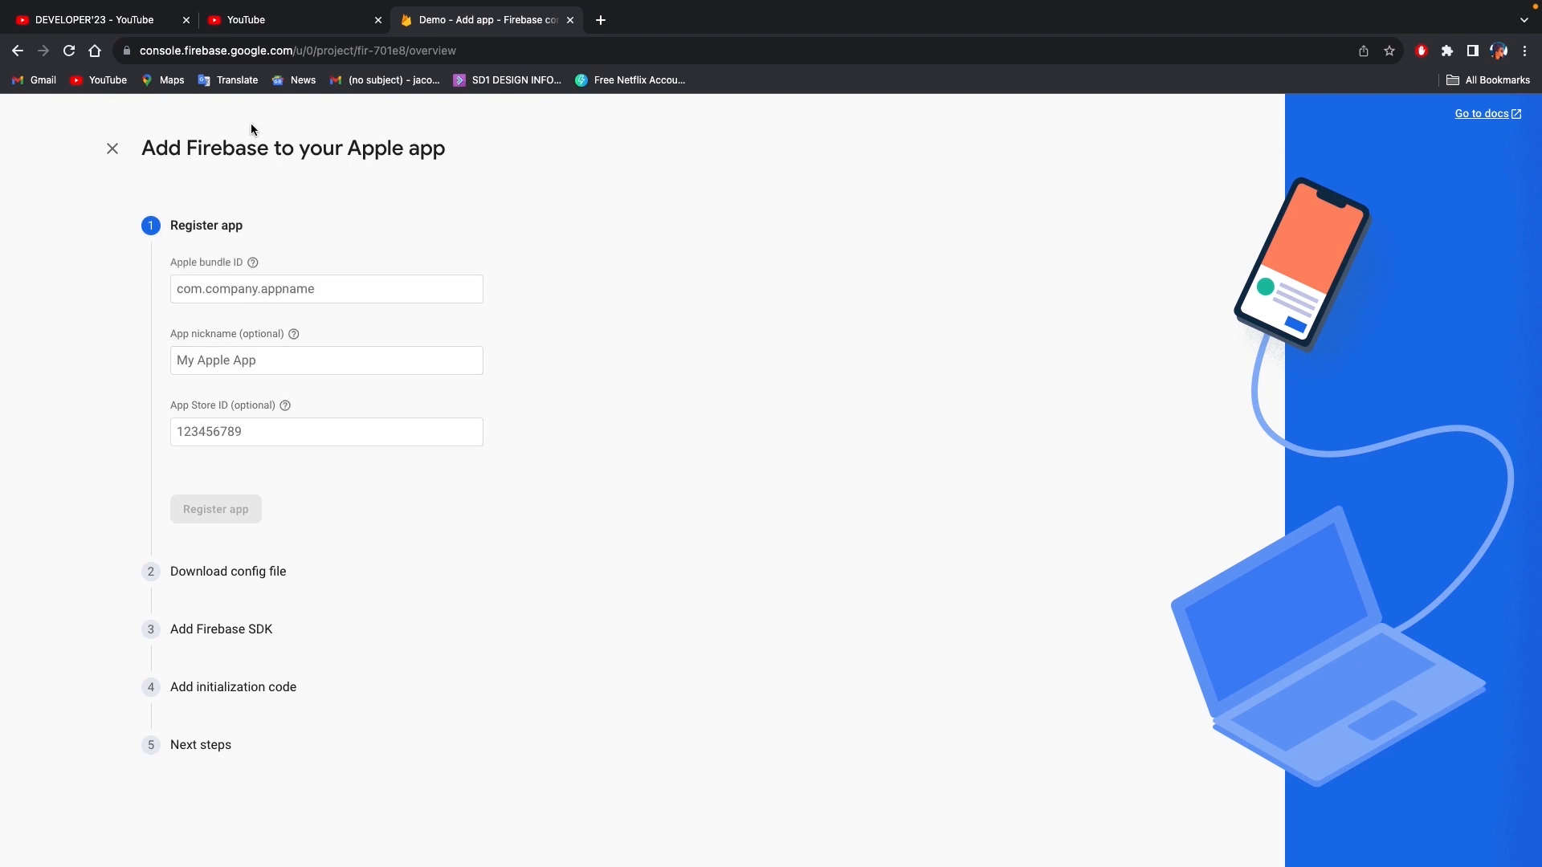
pyautogui.click(253, 292)
pyautogui.moveTo(171, 262); pyautogui.dragTo(256, 269)
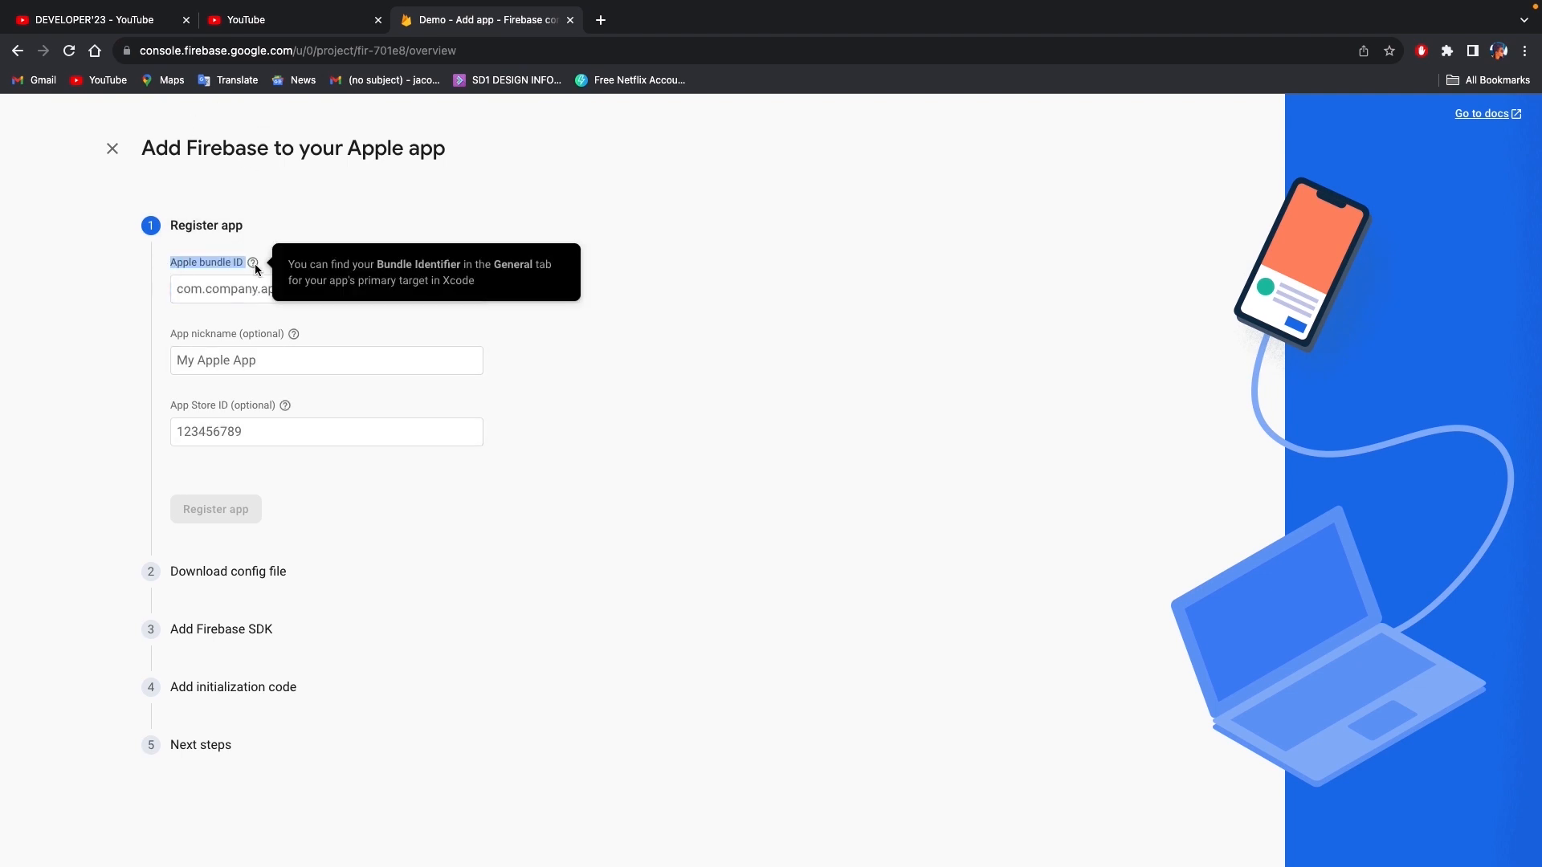
# - Copy the bundle identifier com.developer23.Demo.Demo from the Xcode target's signing settings into Firebase's Apple bundle ID
pyautogui.click(232, 285)
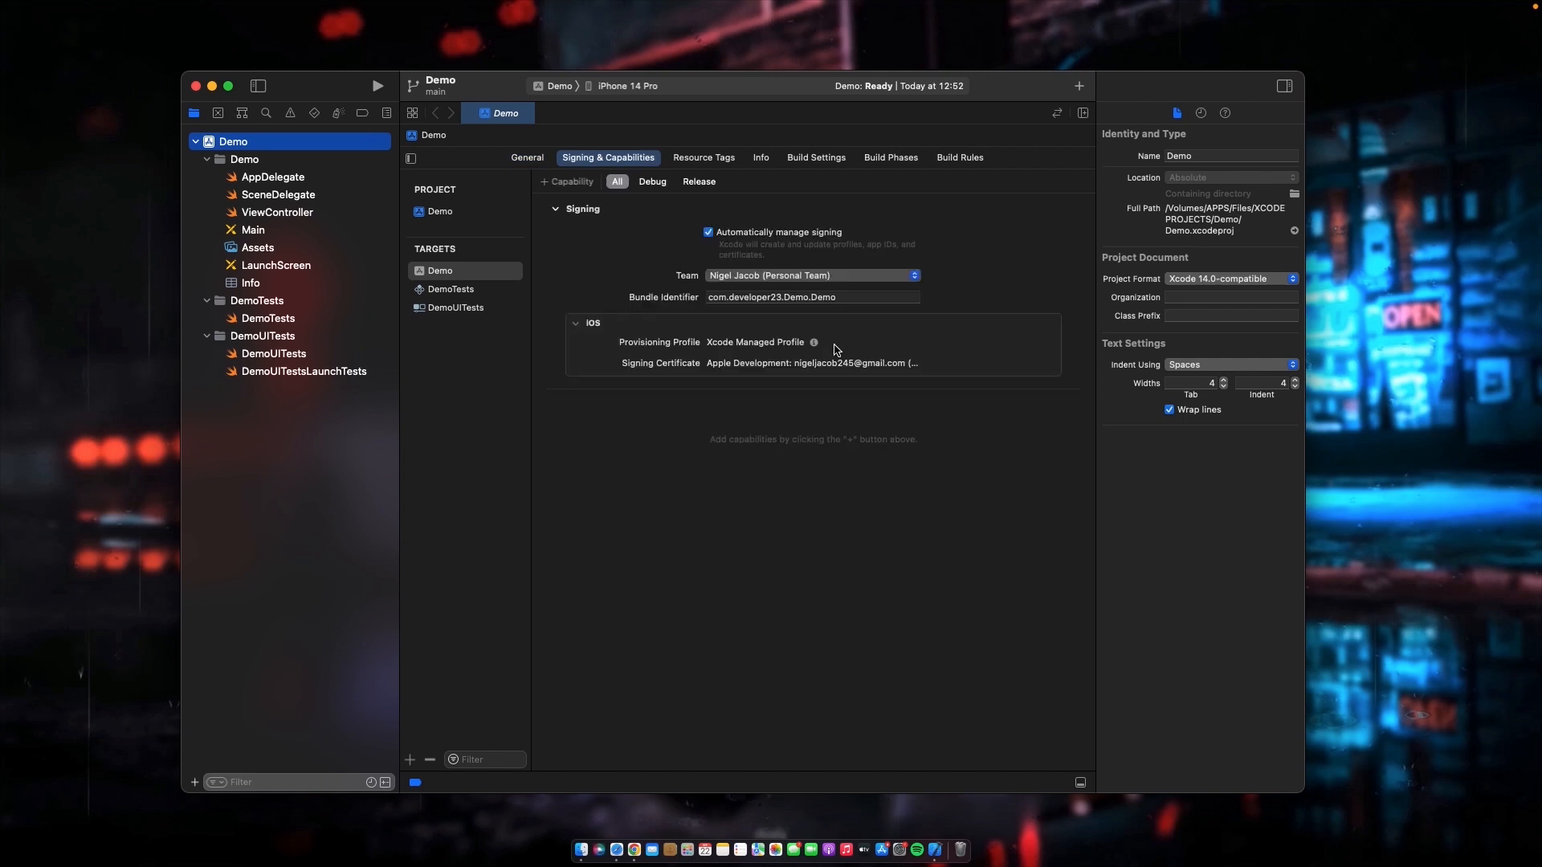
pyautogui.tripleClick(855, 297)
pyautogui.press('super+c')
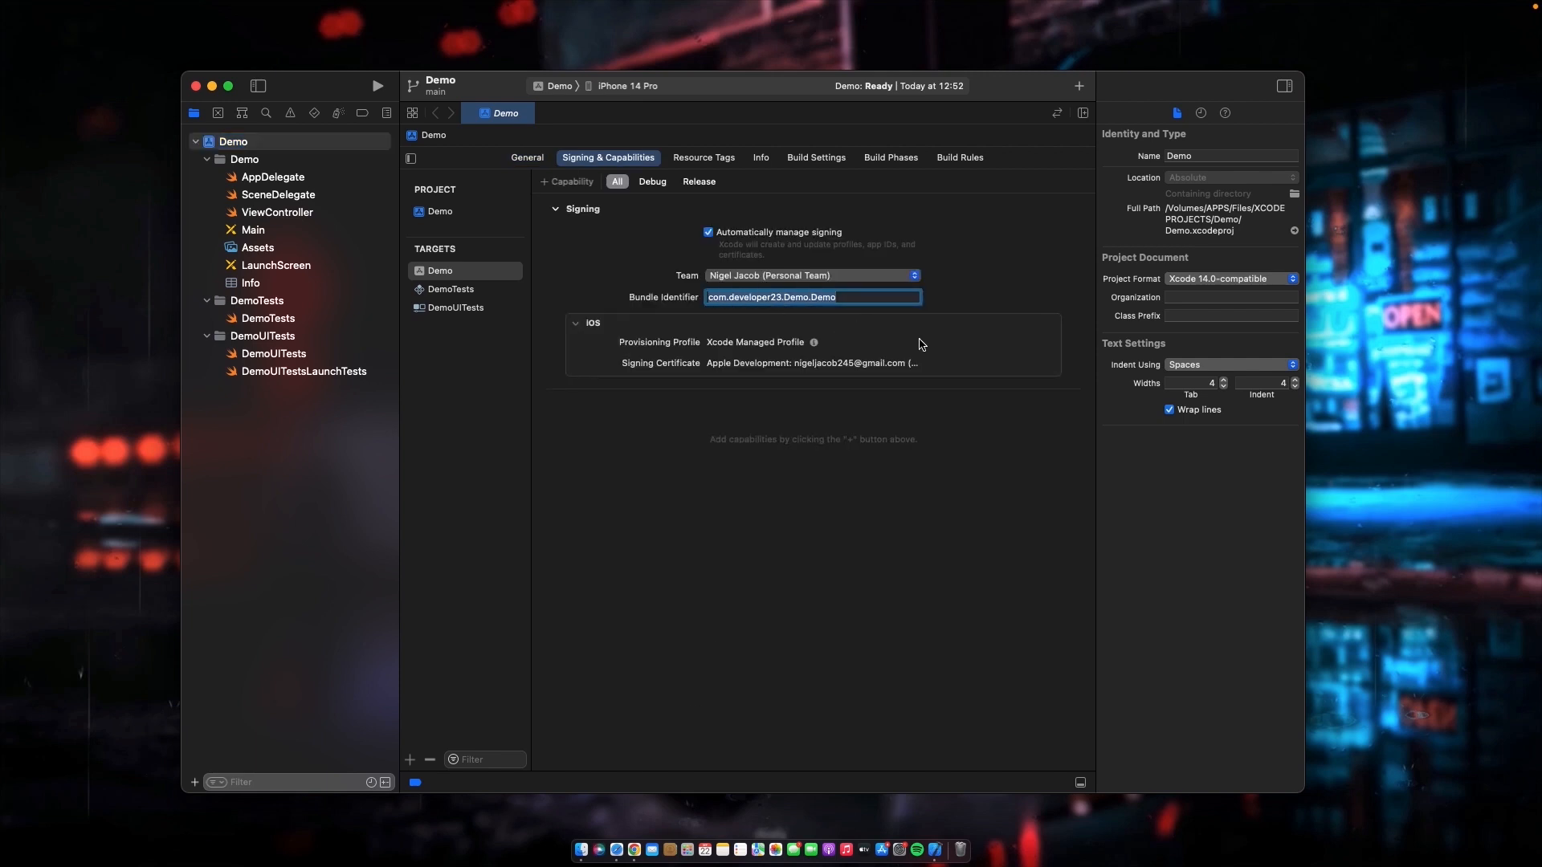
pyautogui.hotkey('ctrl', 'Right')
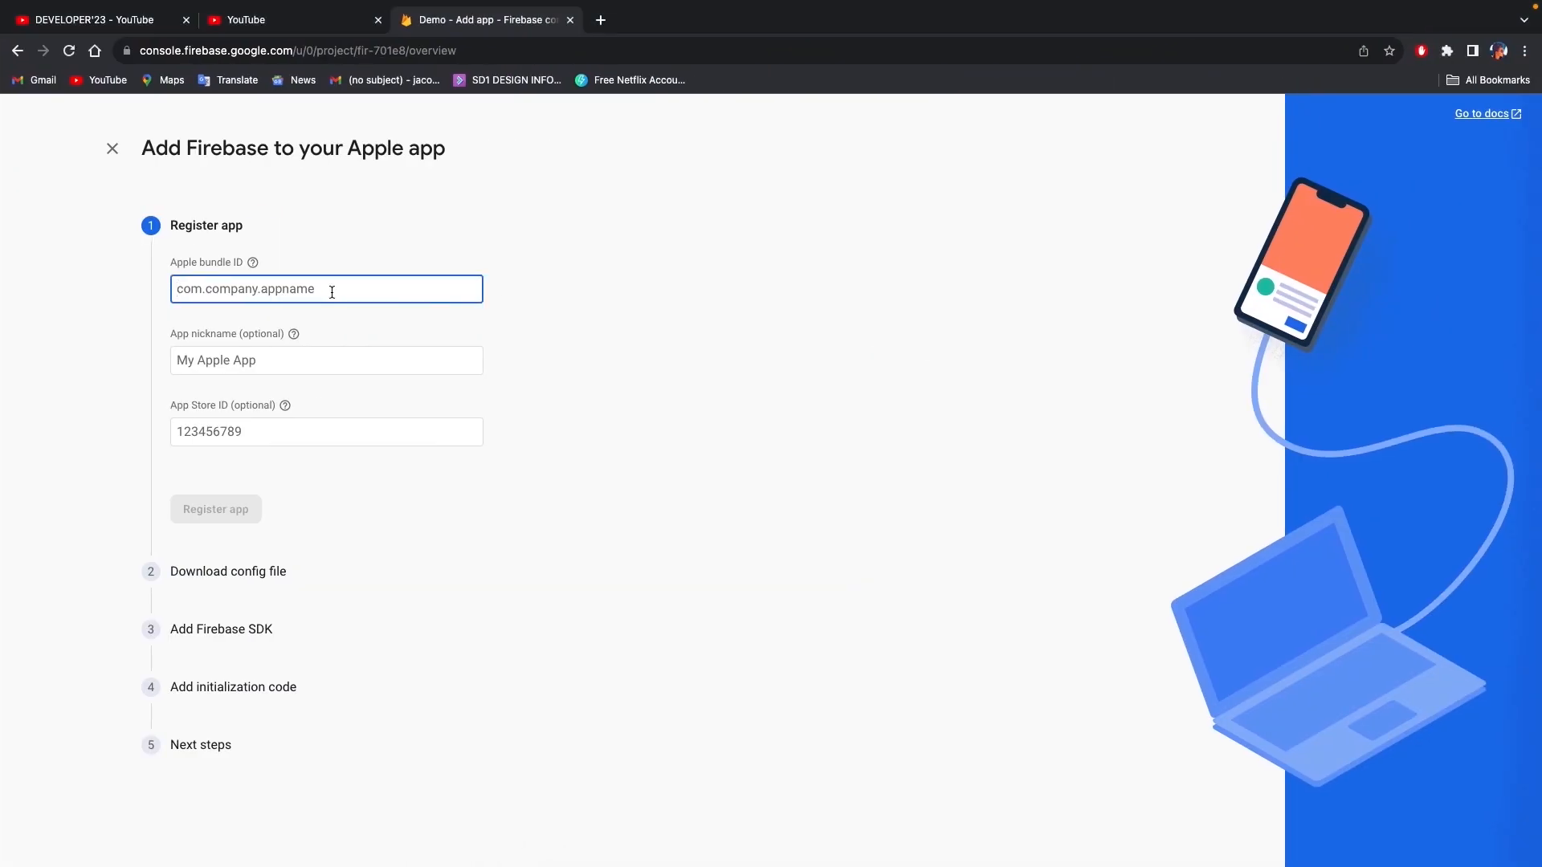
pyautogui.press('super+v')
pyautogui.moveTo(391, 292); pyautogui.dragTo(196, 292)
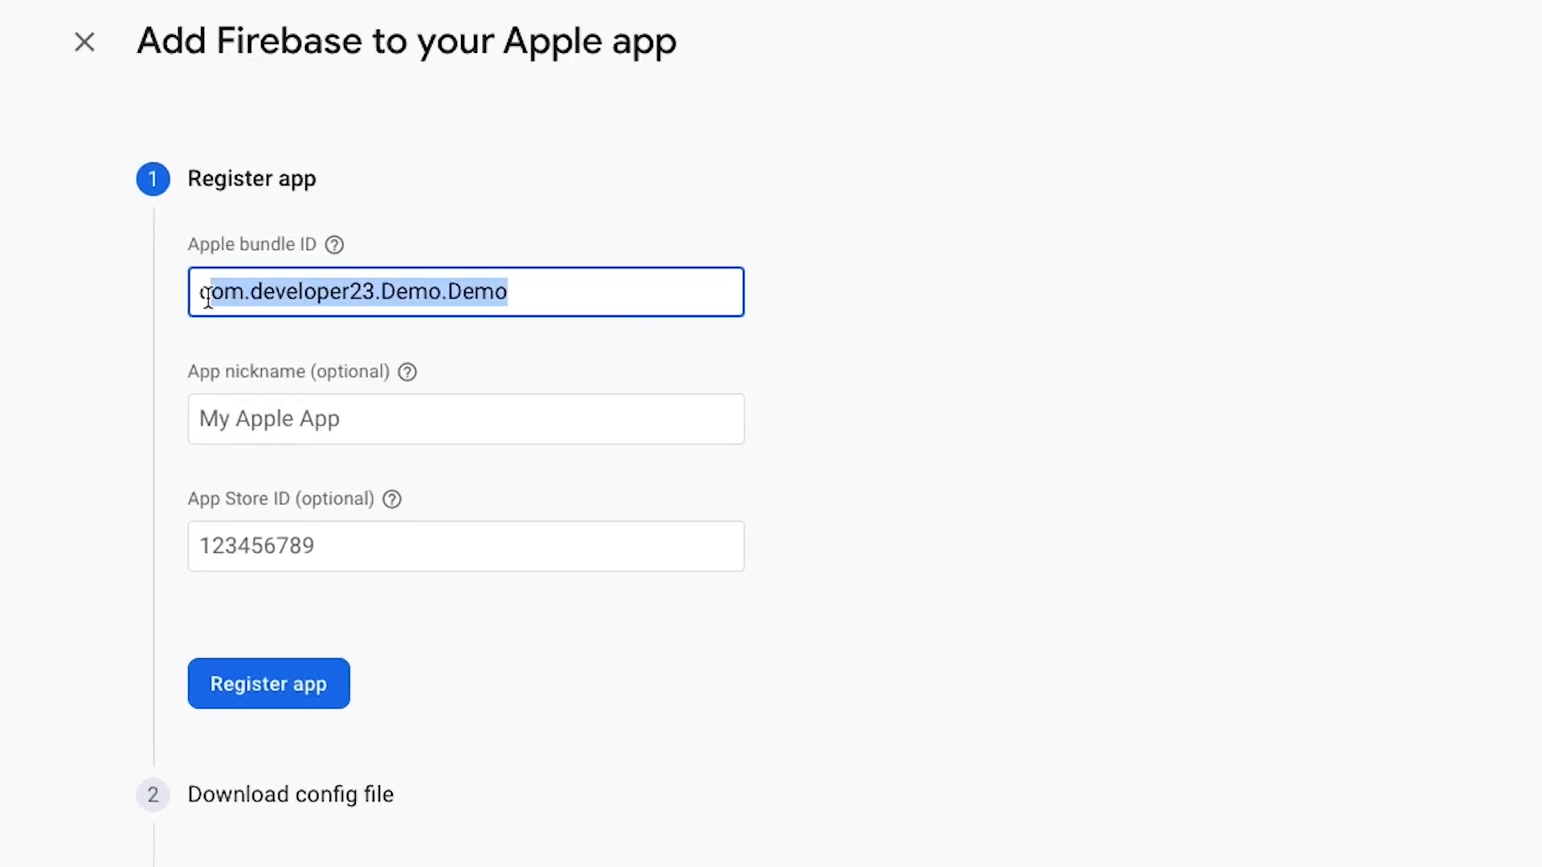
pyautogui.click(402, 295)
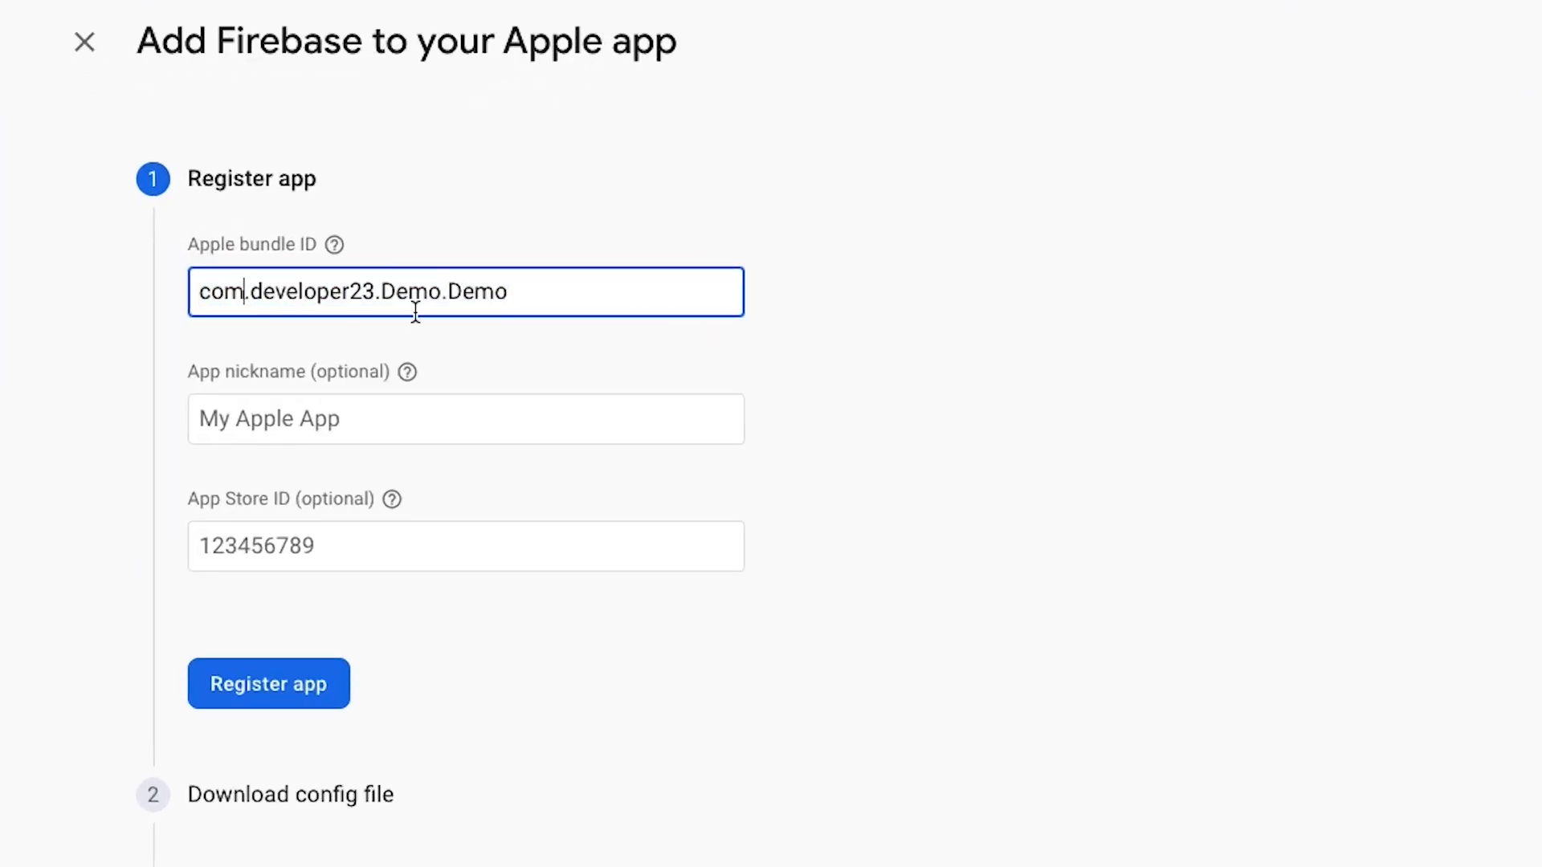
# - Give the Apple app the nickname Demo and register it with the Firebase project
pyautogui.moveTo(442, 298); pyautogui.dragTo(384, 299)
pyautogui.click(226, 419)
pyautogui.moveTo(568, 292); pyautogui.dragTo(118, 277)
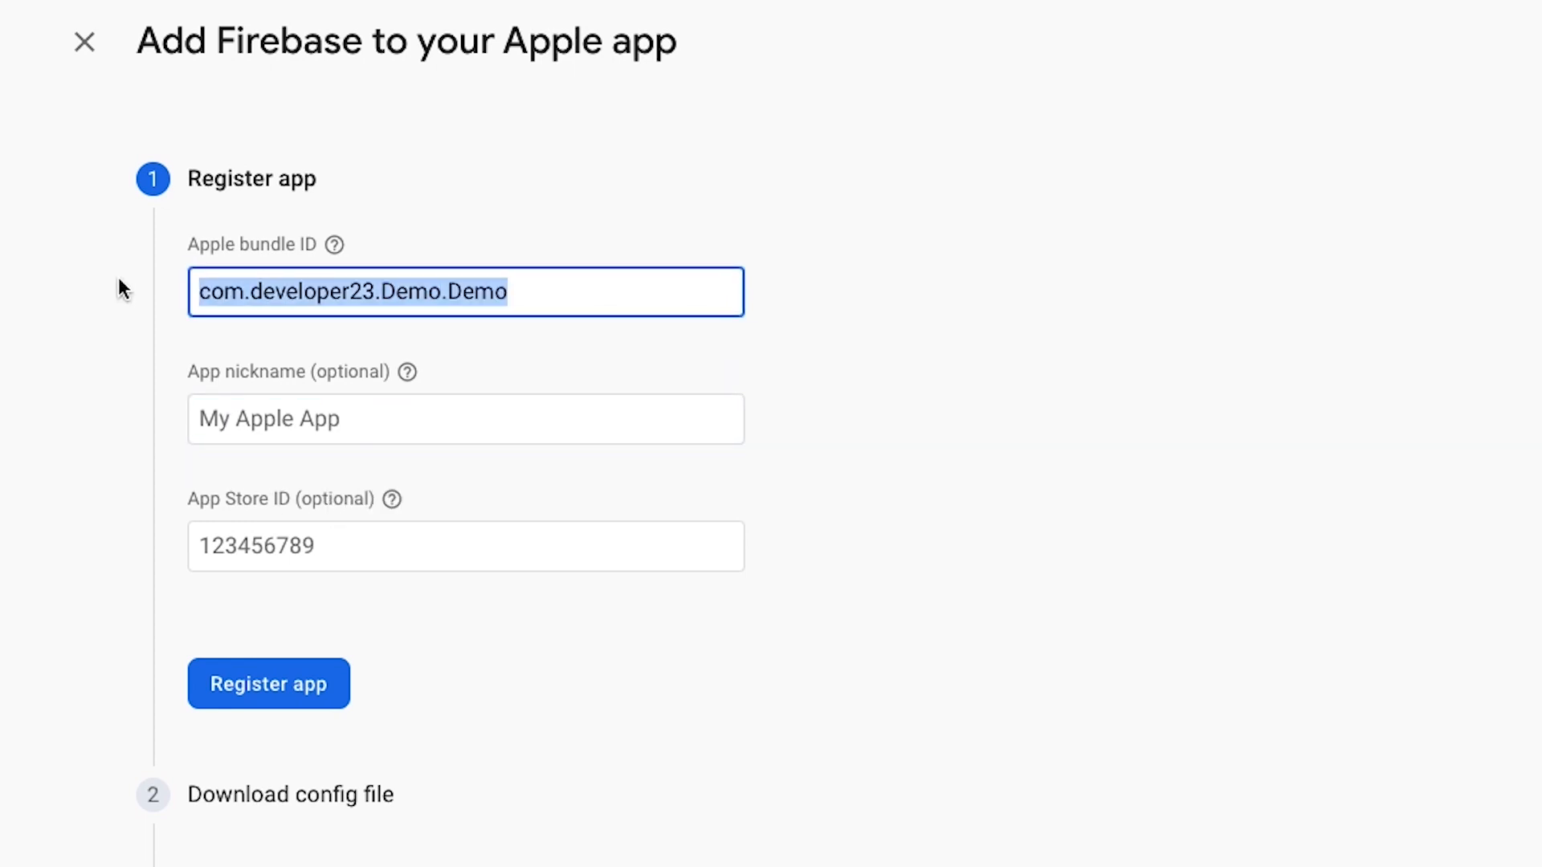
pyautogui.click(238, 414)
pyautogui.moveTo(183, 371); pyautogui.dragTo(292, 367)
pyautogui.click(292, 413)
pyautogui.click(387, 367)
pyautogui.click(344, 417)
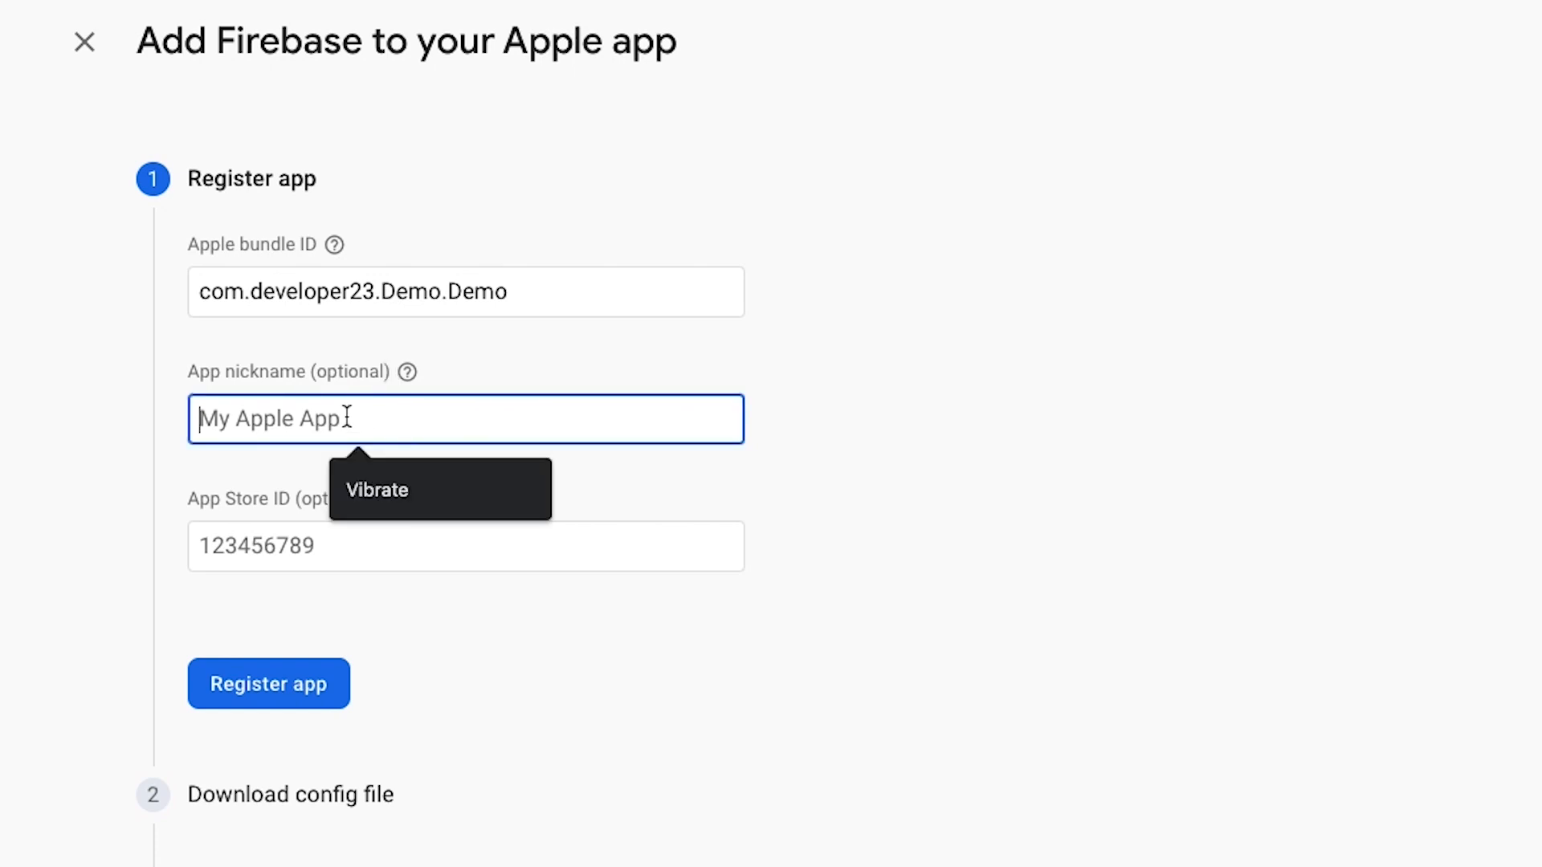
pyautogui.write('Demo')
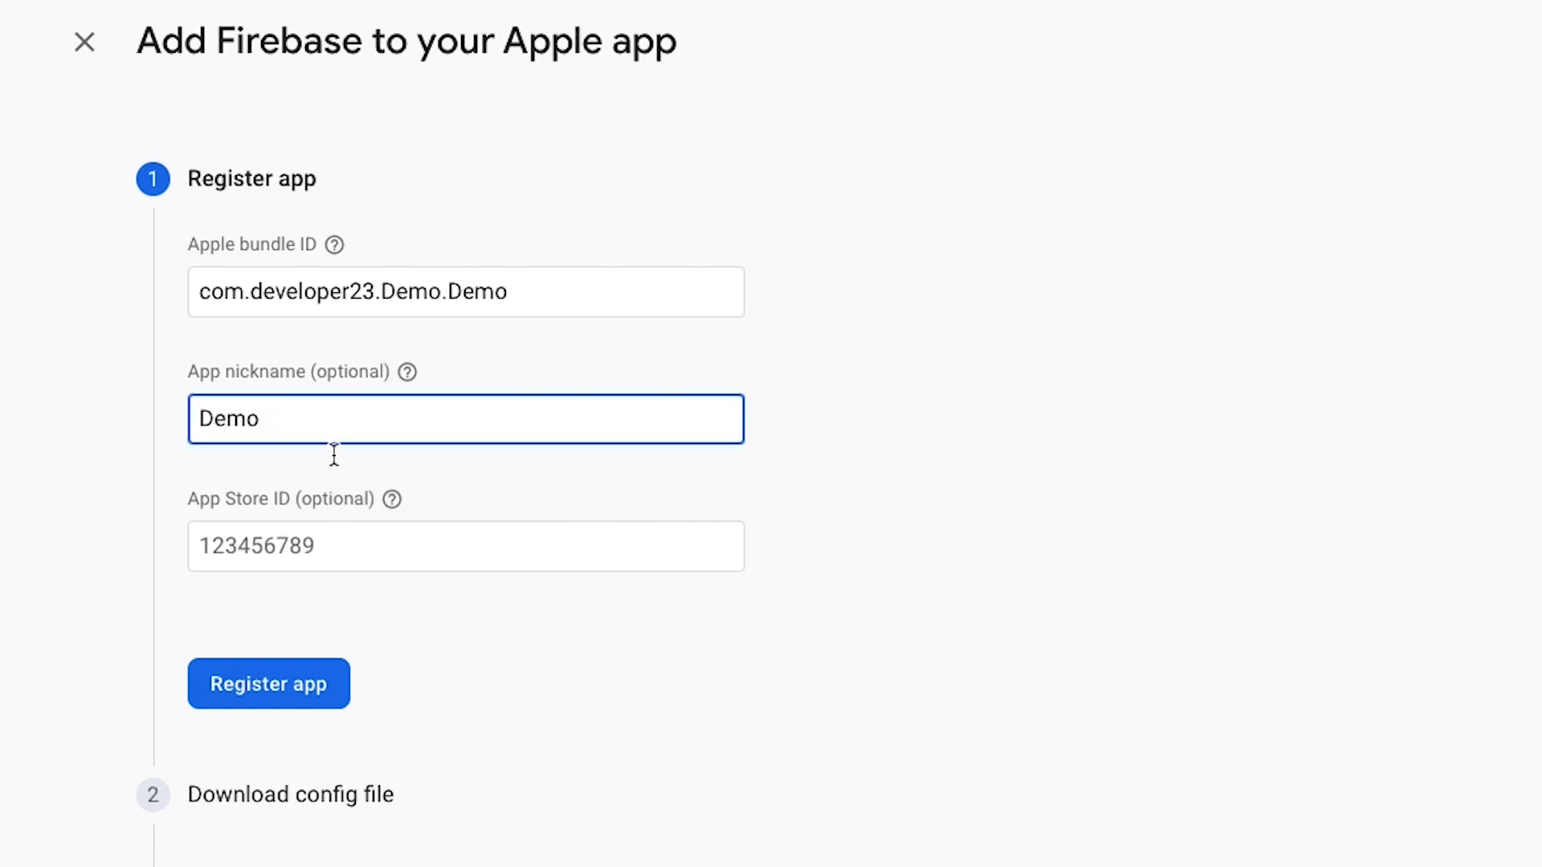
pyautogui.click(297, 697)
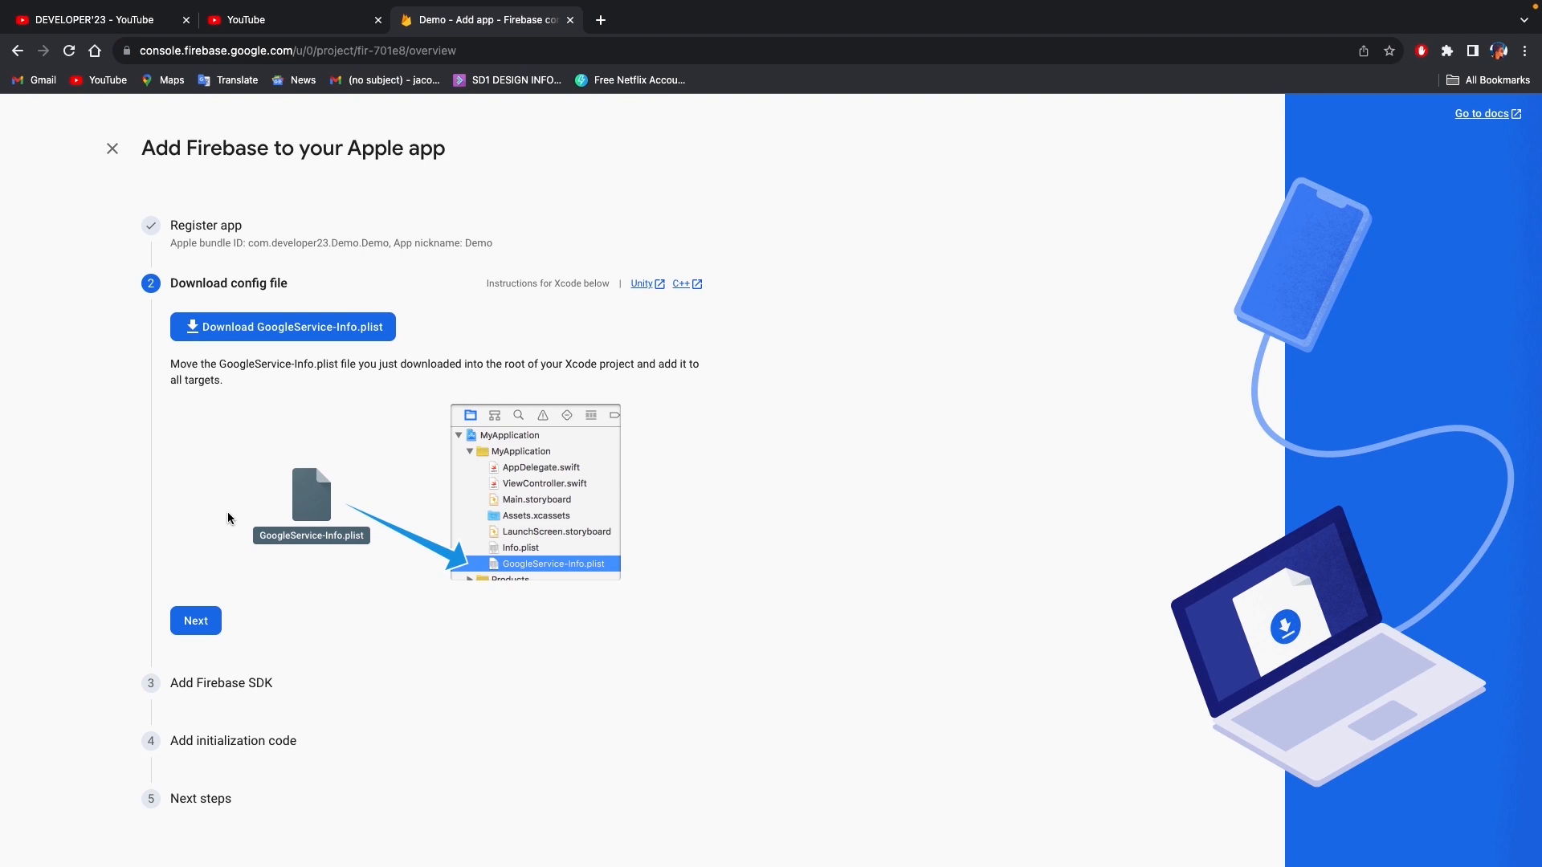
# - Download GoogleService-Info.plist, switch to Xcode and bring the file from the Downloads folder into the project's Demo group
pyautogui.click(265, 328)
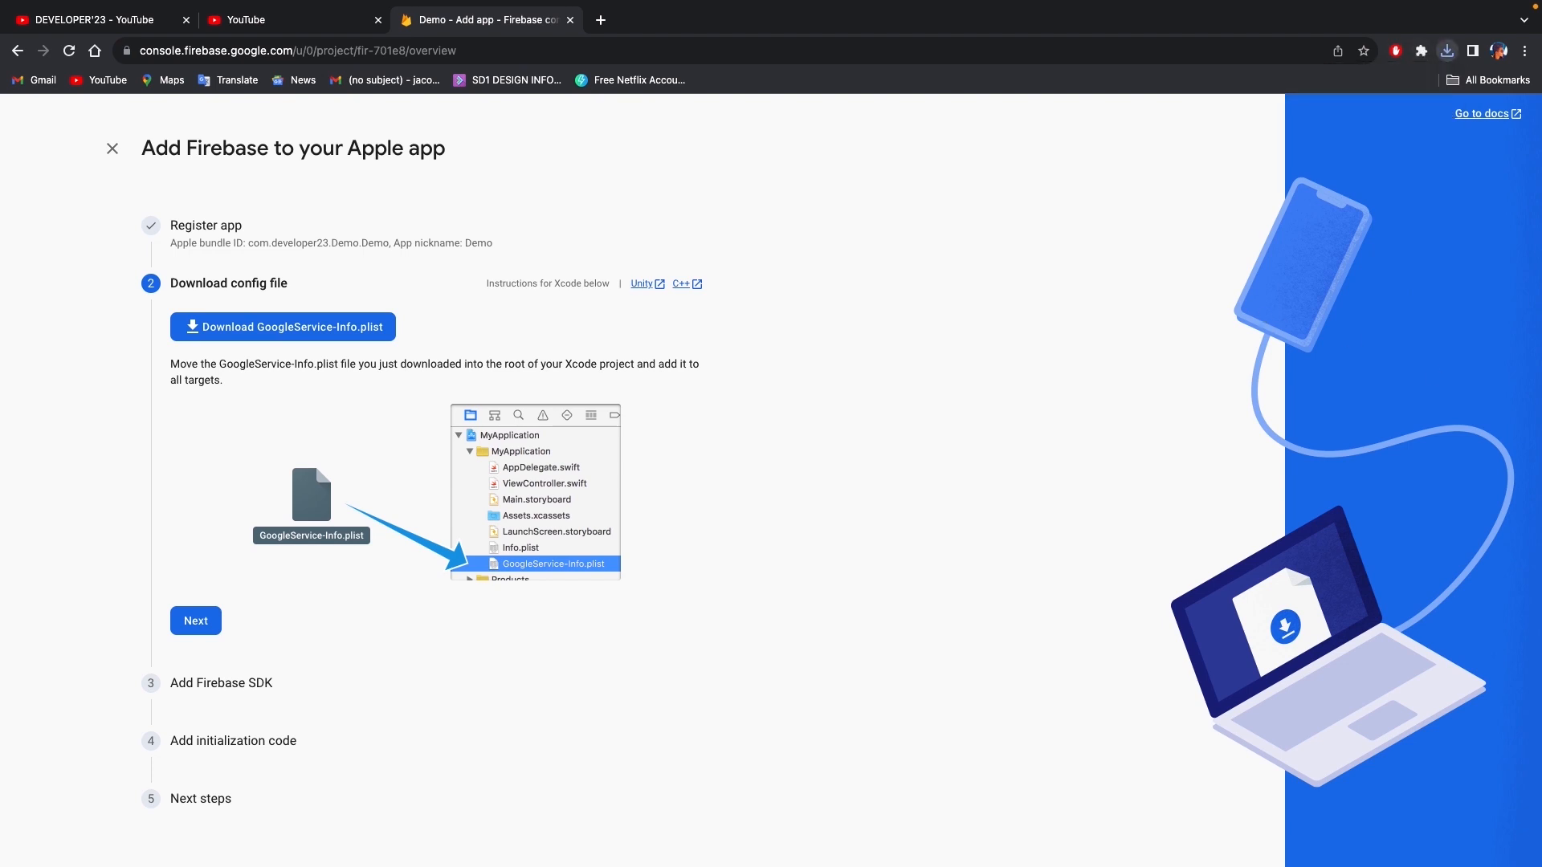
pyautogui.hotkey('ctrl', 'Left')
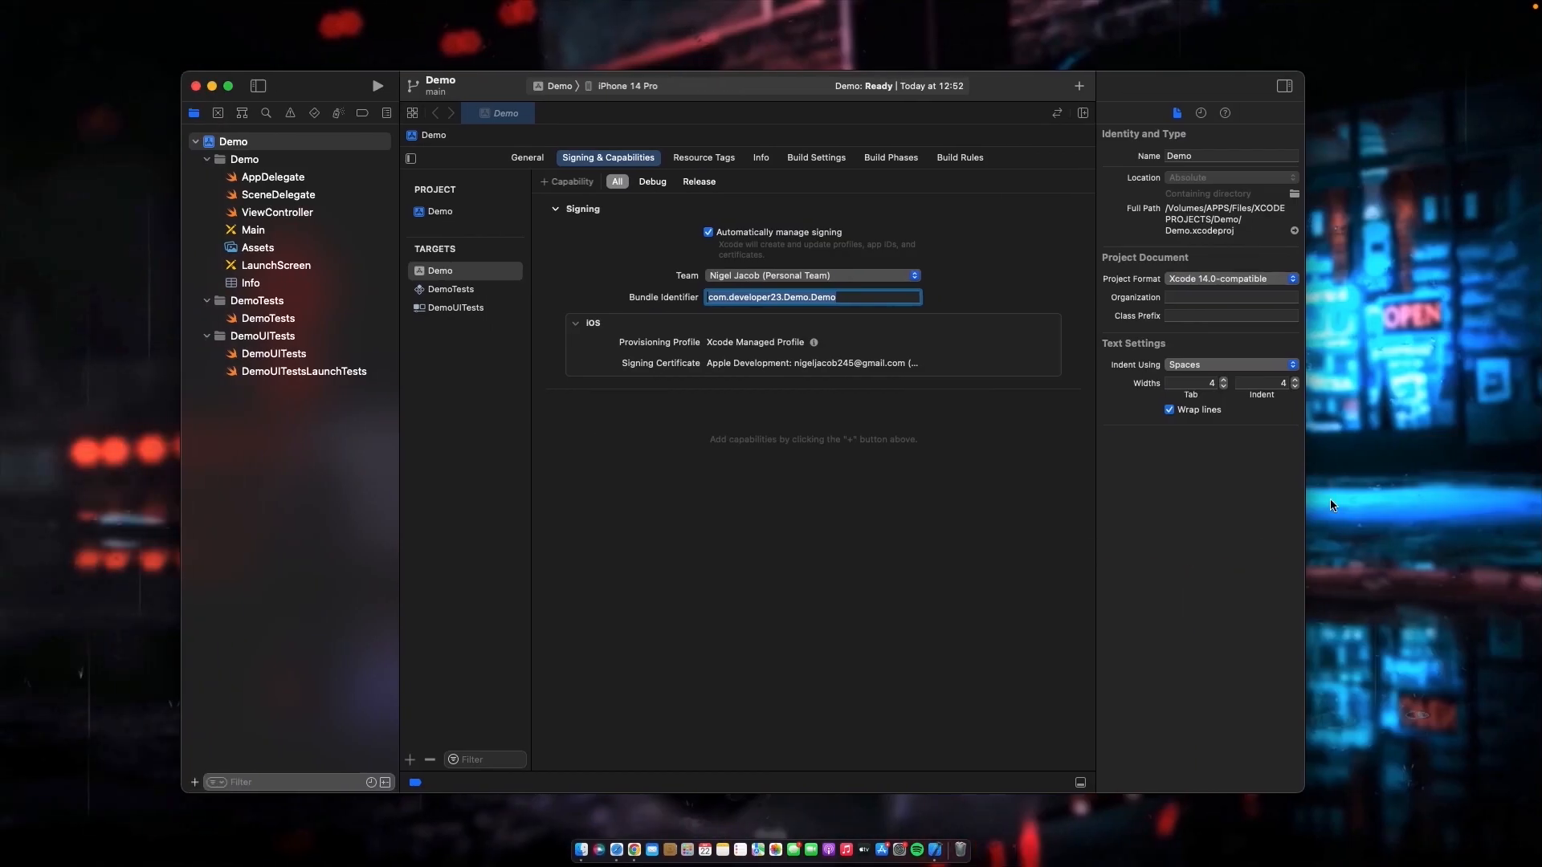
pyautogui.moveTo(1533, 755); pyautogui.dragTo(776, 460)
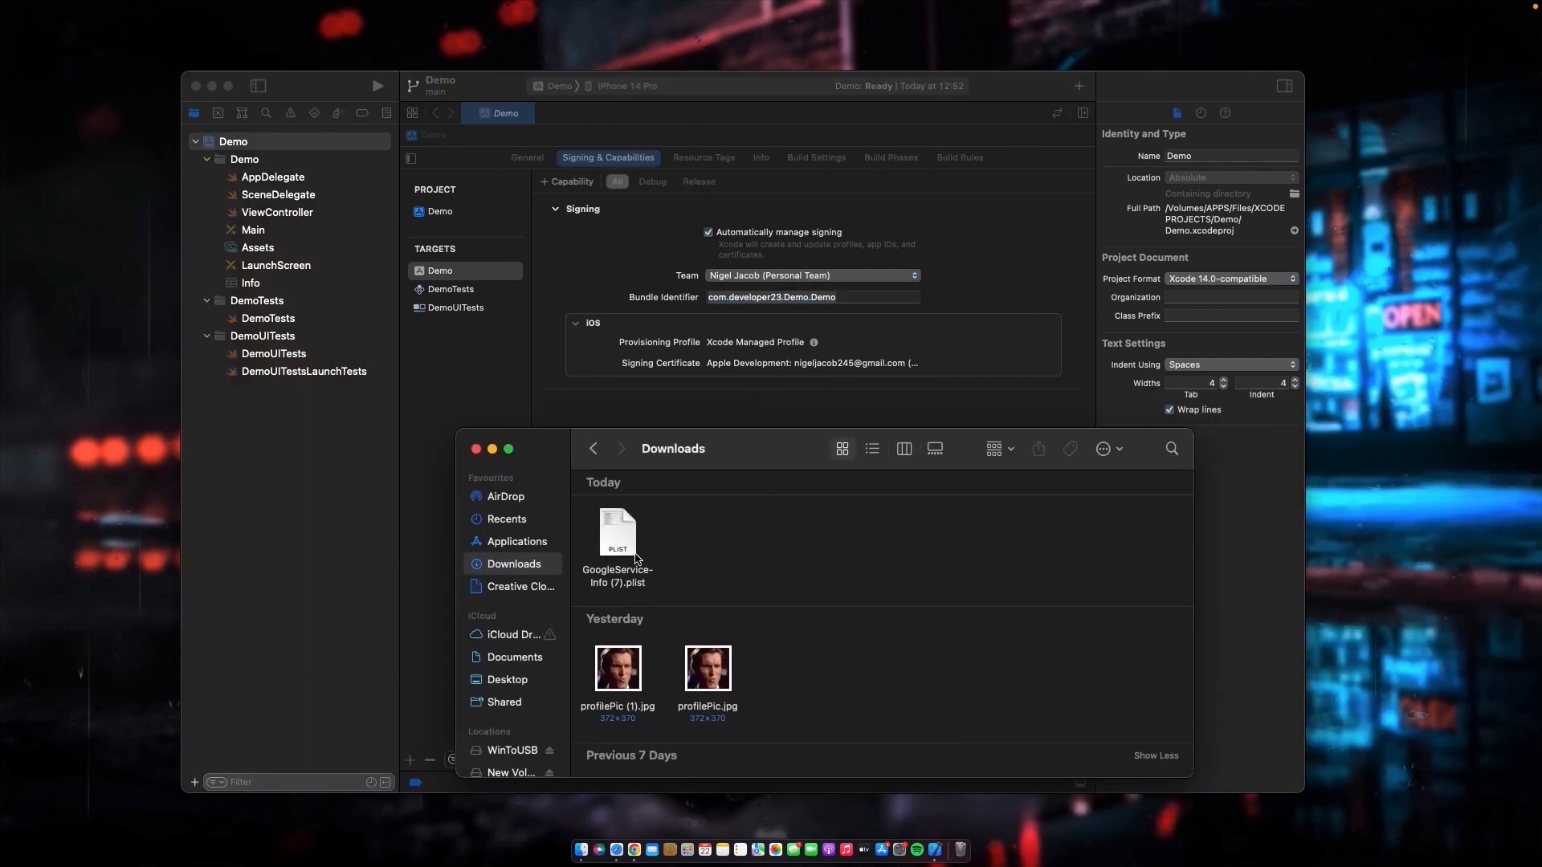
pyautogui.click(616, 535)
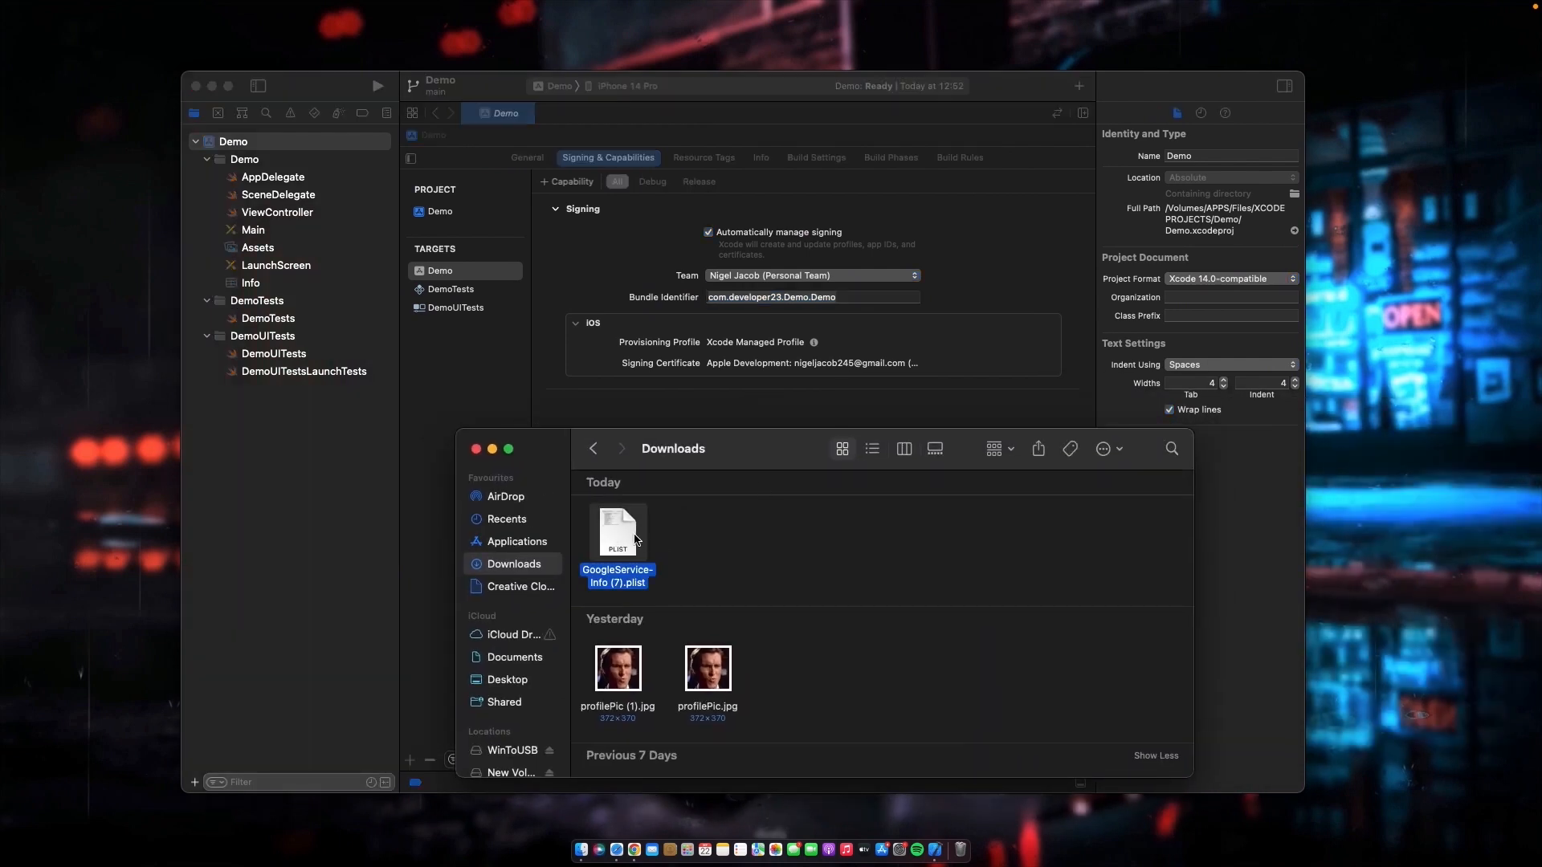
pyautogui.moveTo(616, 540); pyautogui.dragTo(310, 293)
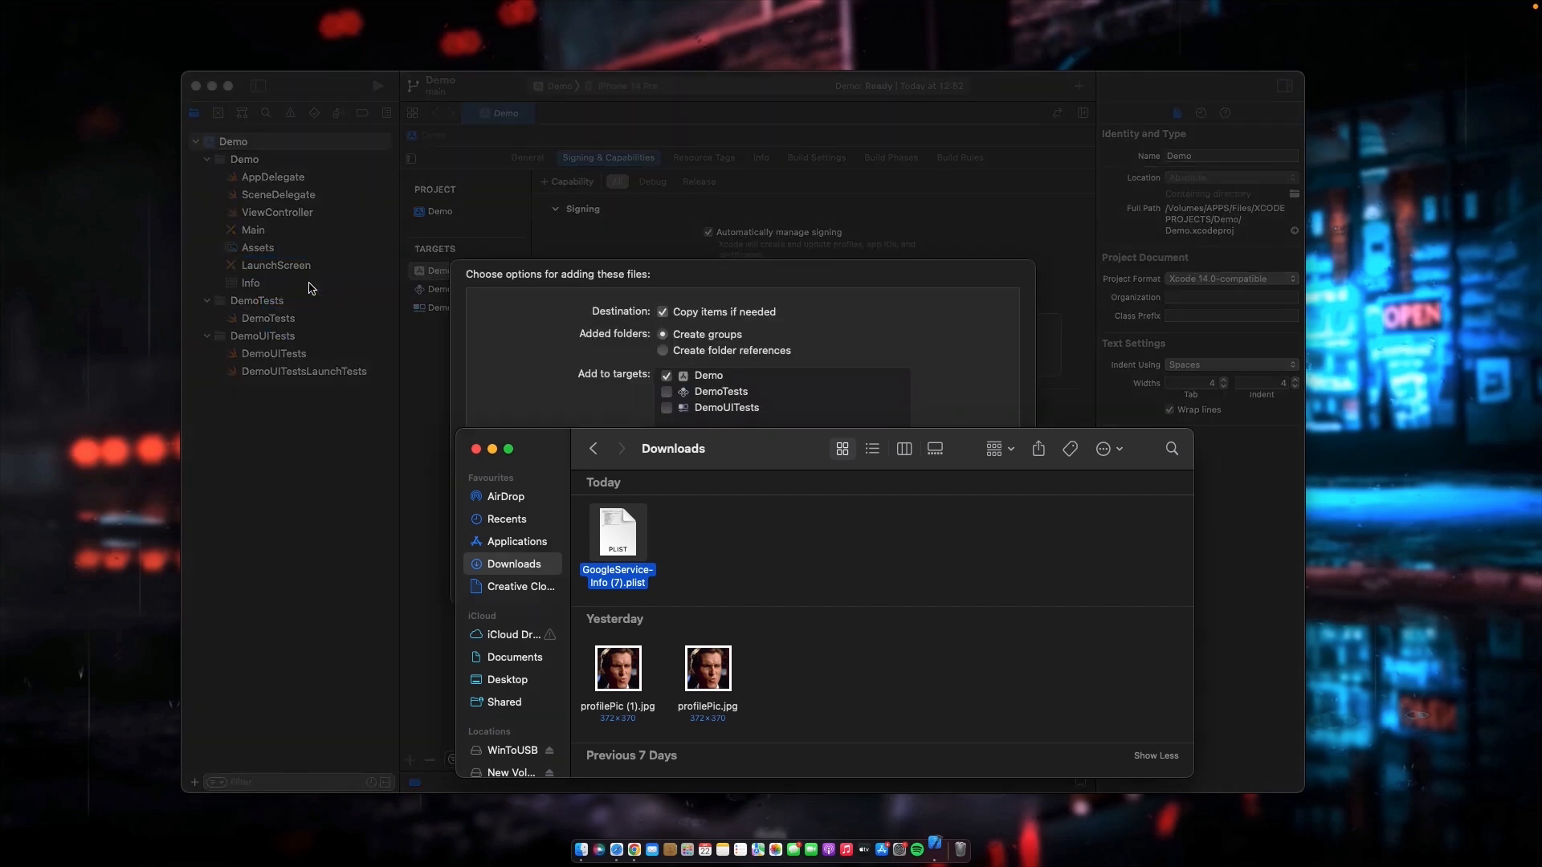
# - Include the DemoTests and DemoUITests targets for the added plist file and finish importing it
pyautogui.click(541, 328)
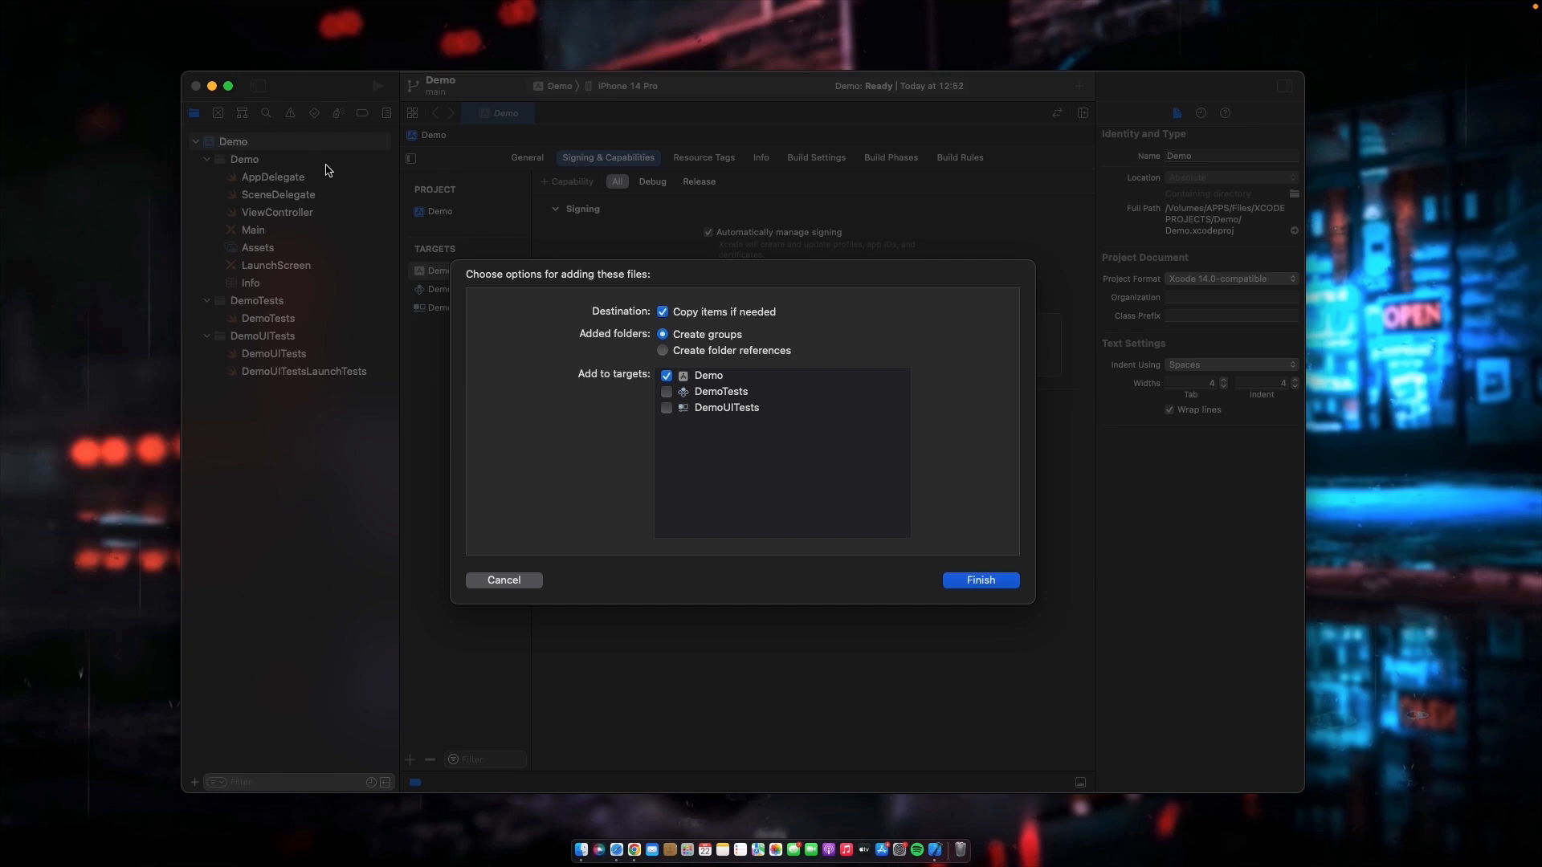
pyautogui.click(667, 392)
pyautogui.click(666, 408)
pyautogui.click(985, 580)
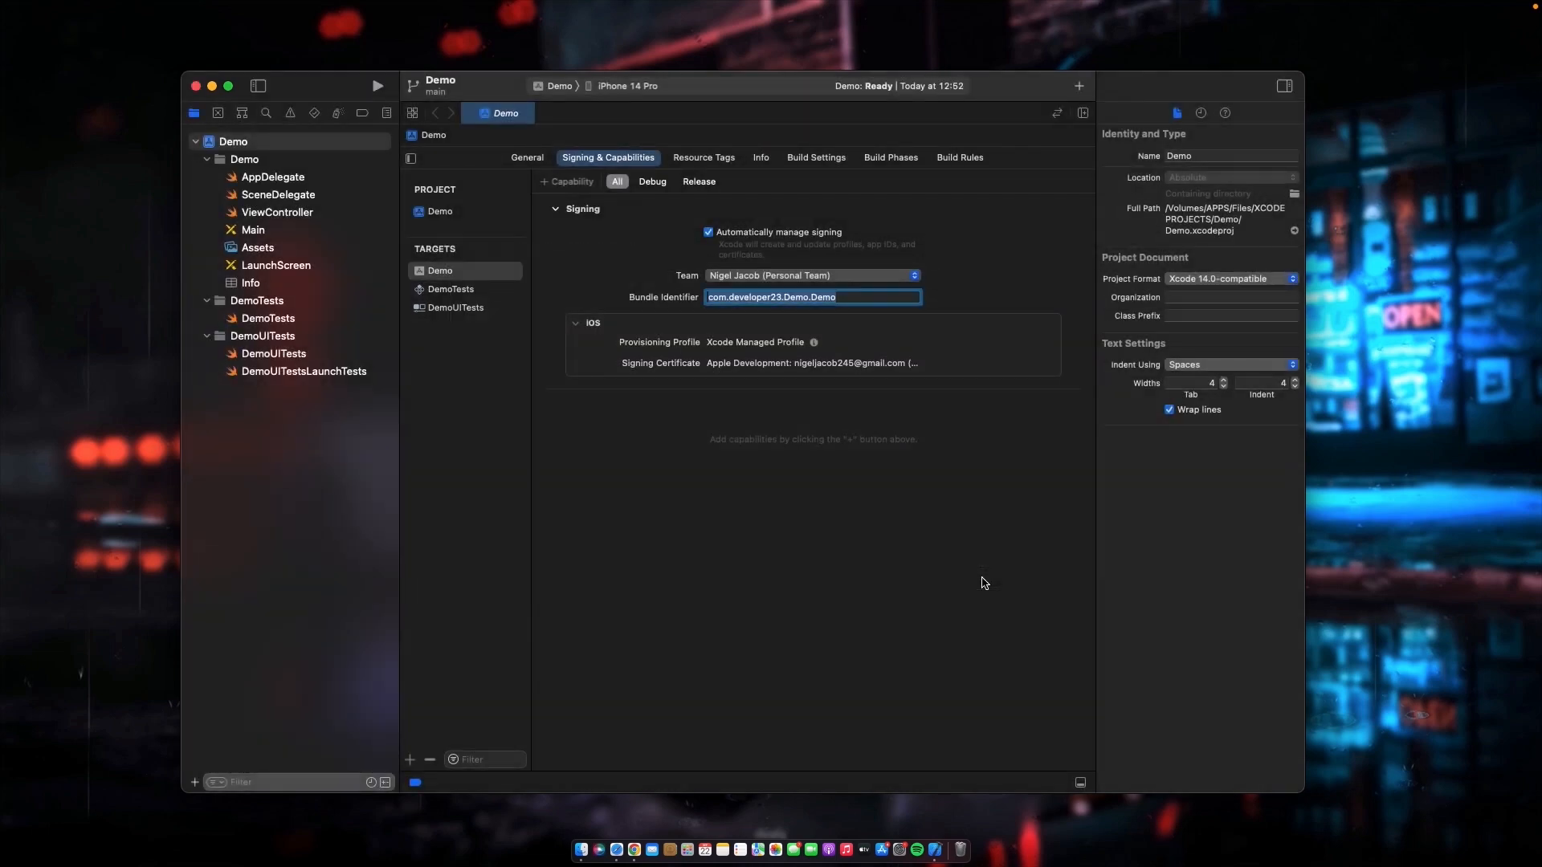
# - Rename the imported config file in the Demo group to GoogleService-Info.plist
pyautogui.click(321, 303)
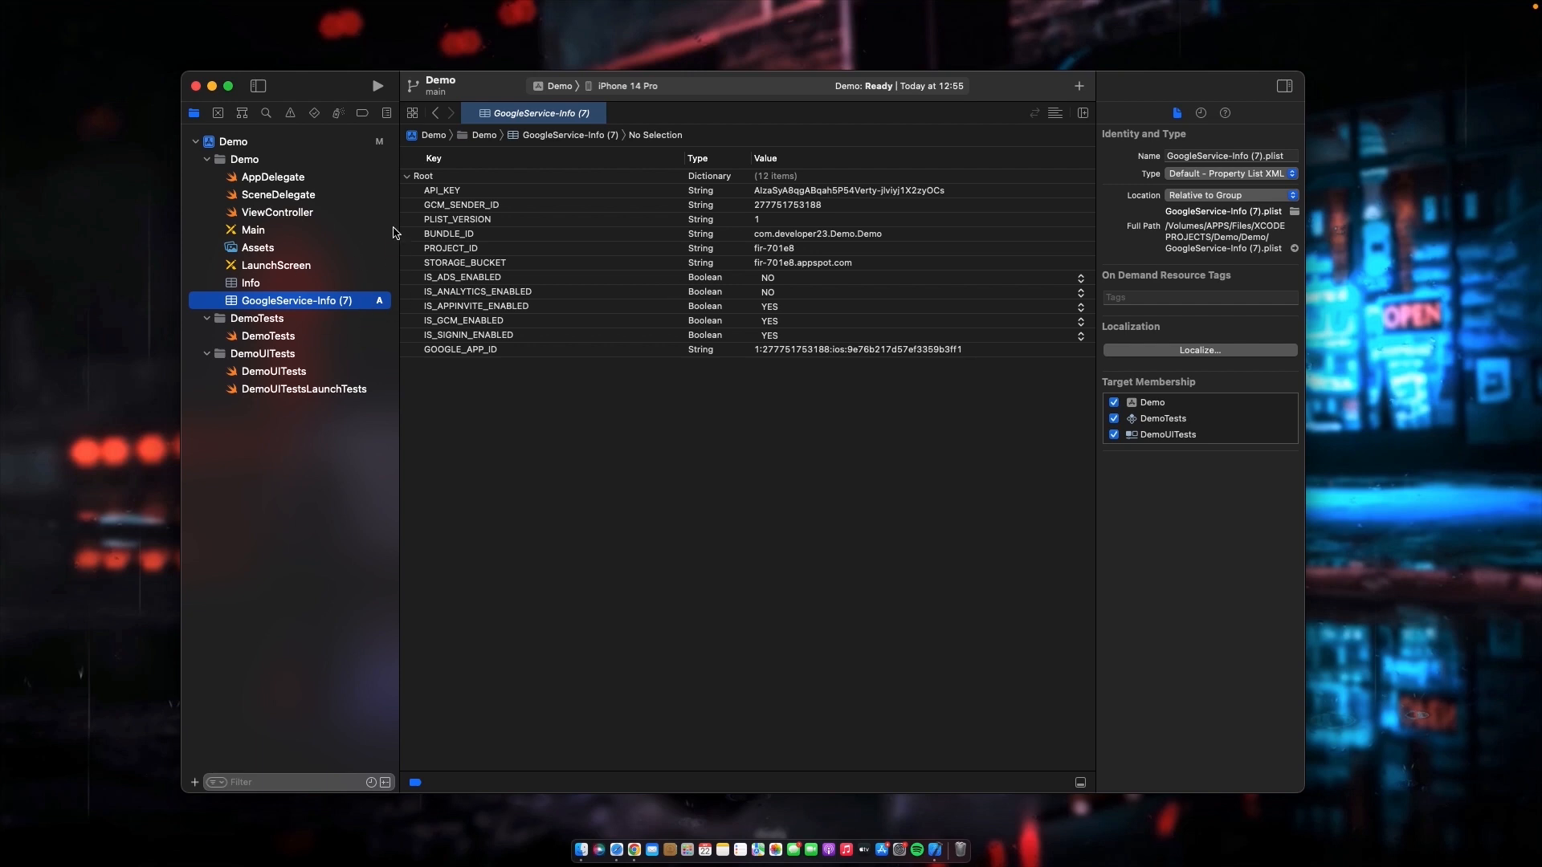
pyautogui.click(1261, 155)
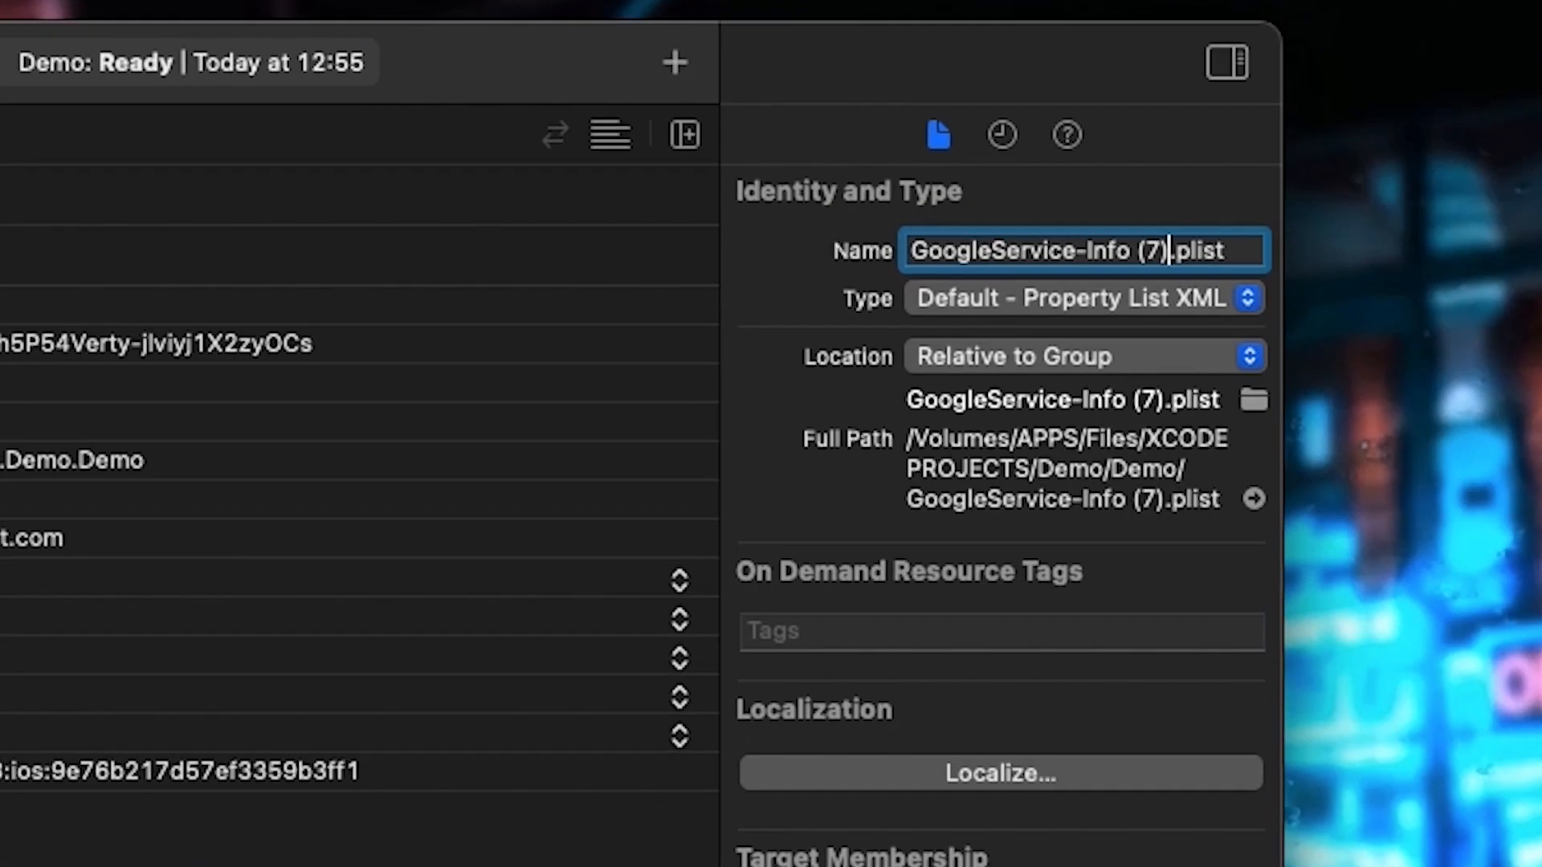
pyautogui.press('BackSpace')
pyautogui.press('BackSpace')
pyautogui.press('BackSpace')
pyautogui.press('BackSpace')
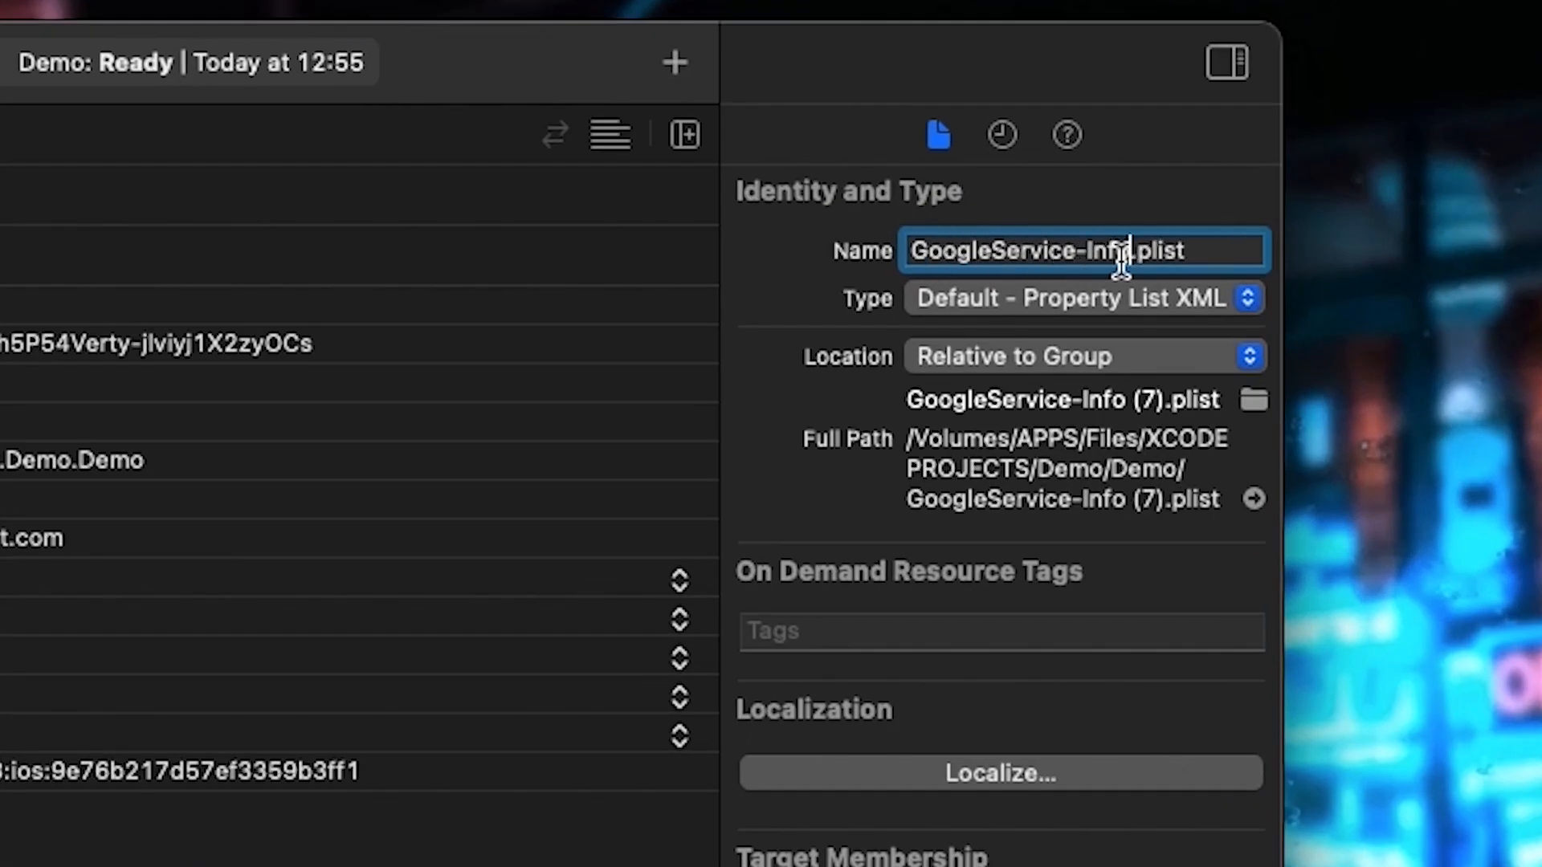
pyautogui.click(1212, 254)
pyautogui.press('Return')
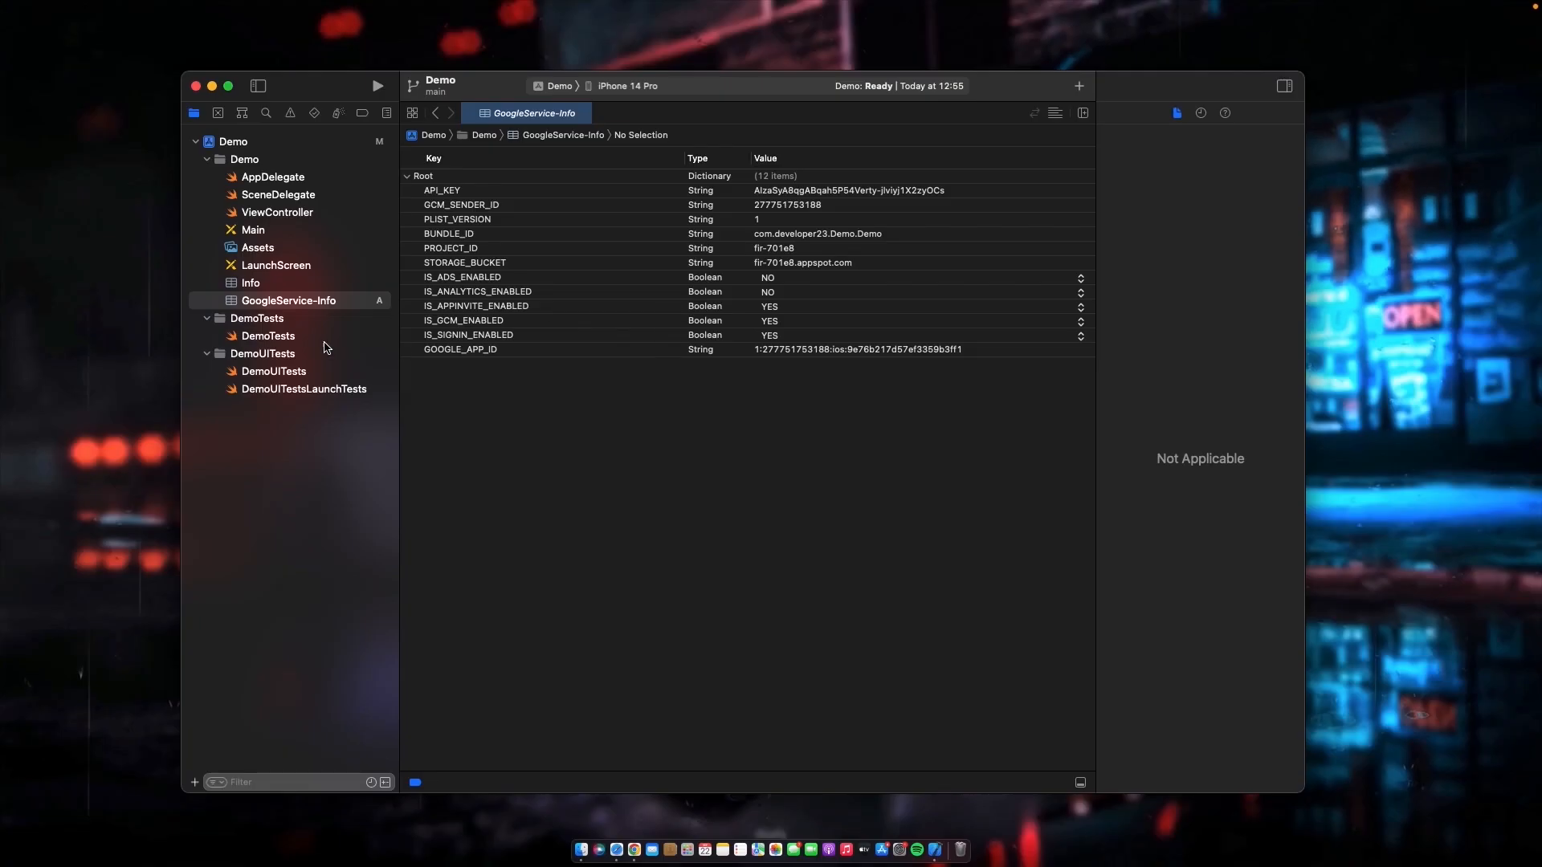
# - Return to the Firebase console in Chrome, continue to Add Firebase SDK and copy the iOS SDK repository URL
pyautogui.hotkey('ctrl', 'Right')
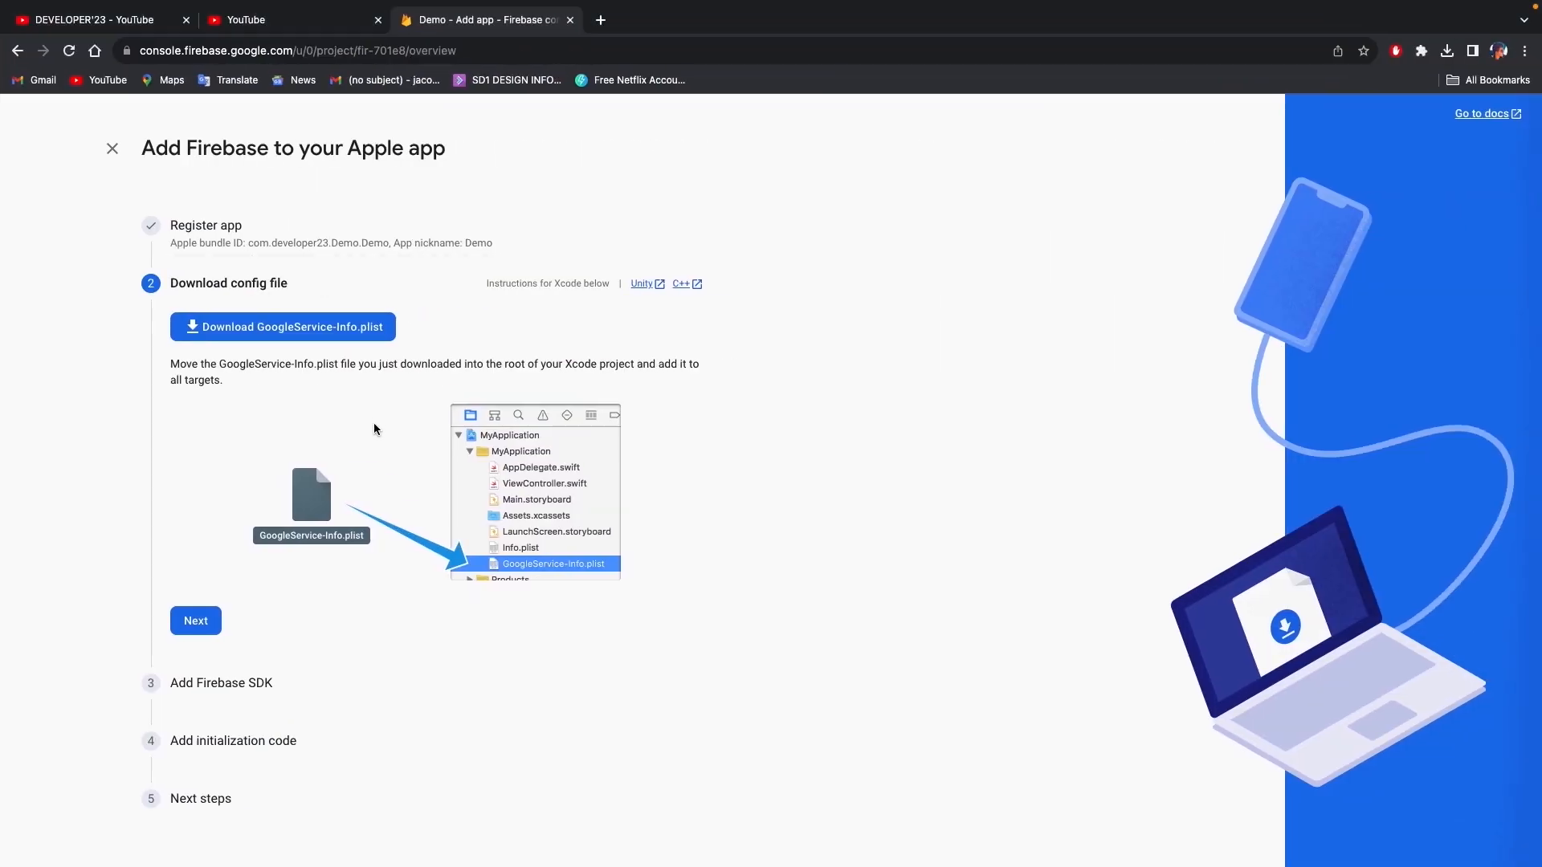
pyautogui.click(196, 634)
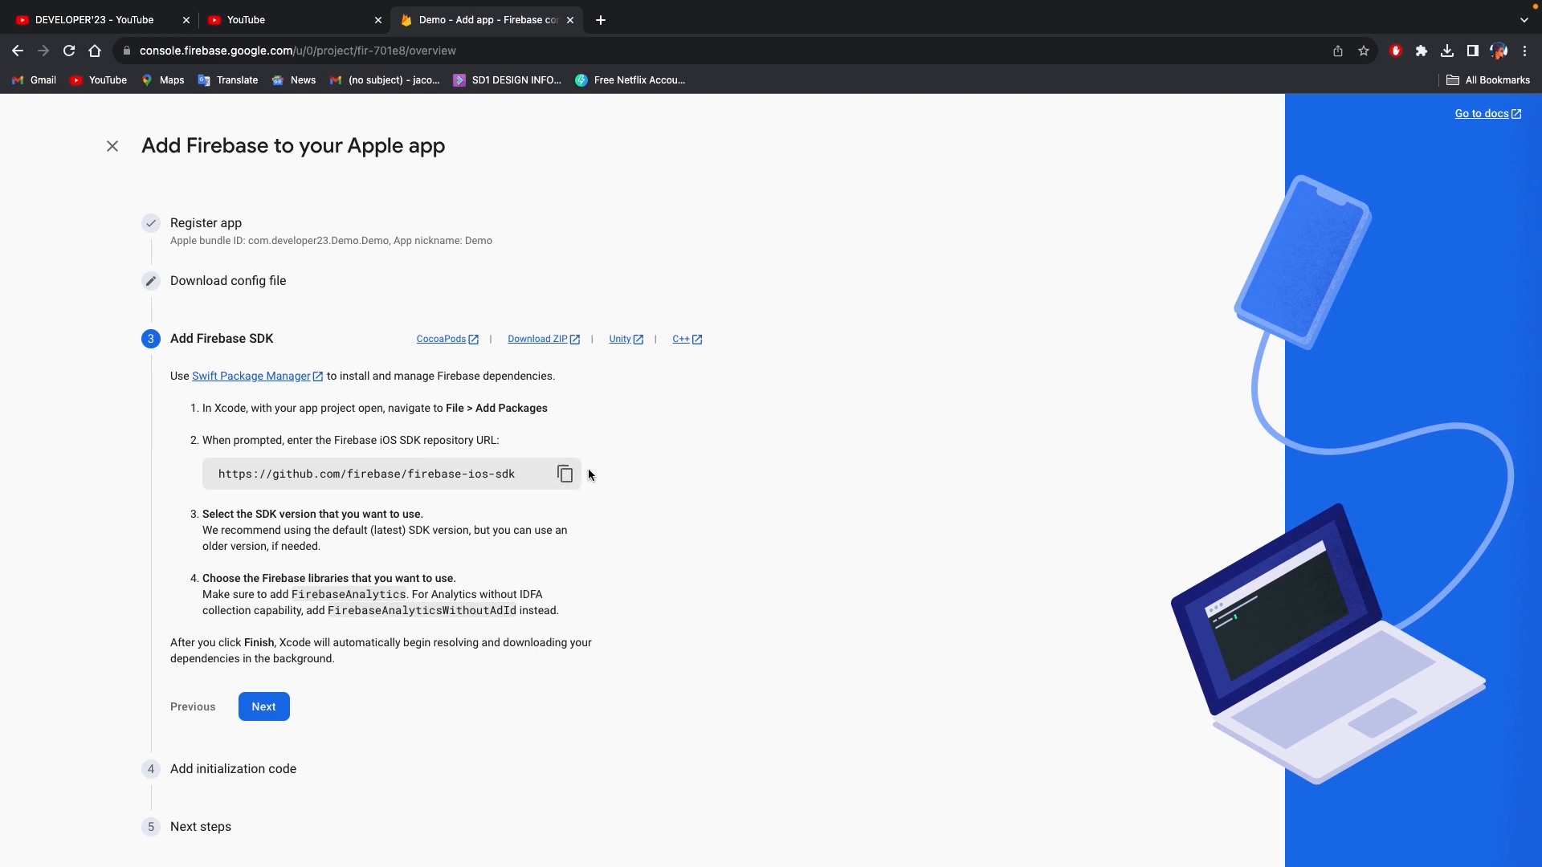
pyautogui.click(564, 482)
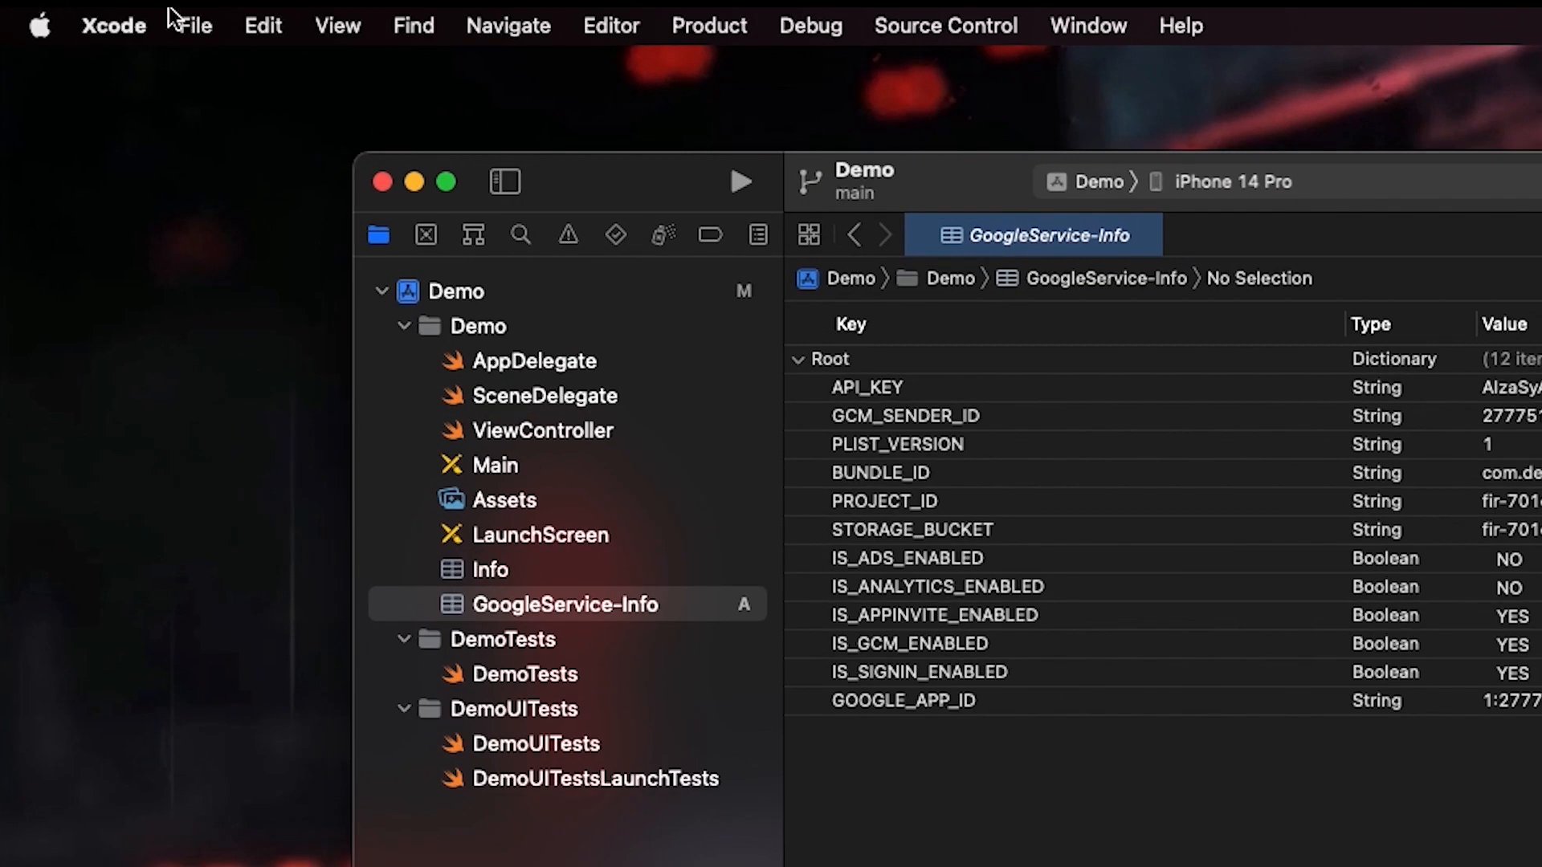
pyautogui.click(90, 6)
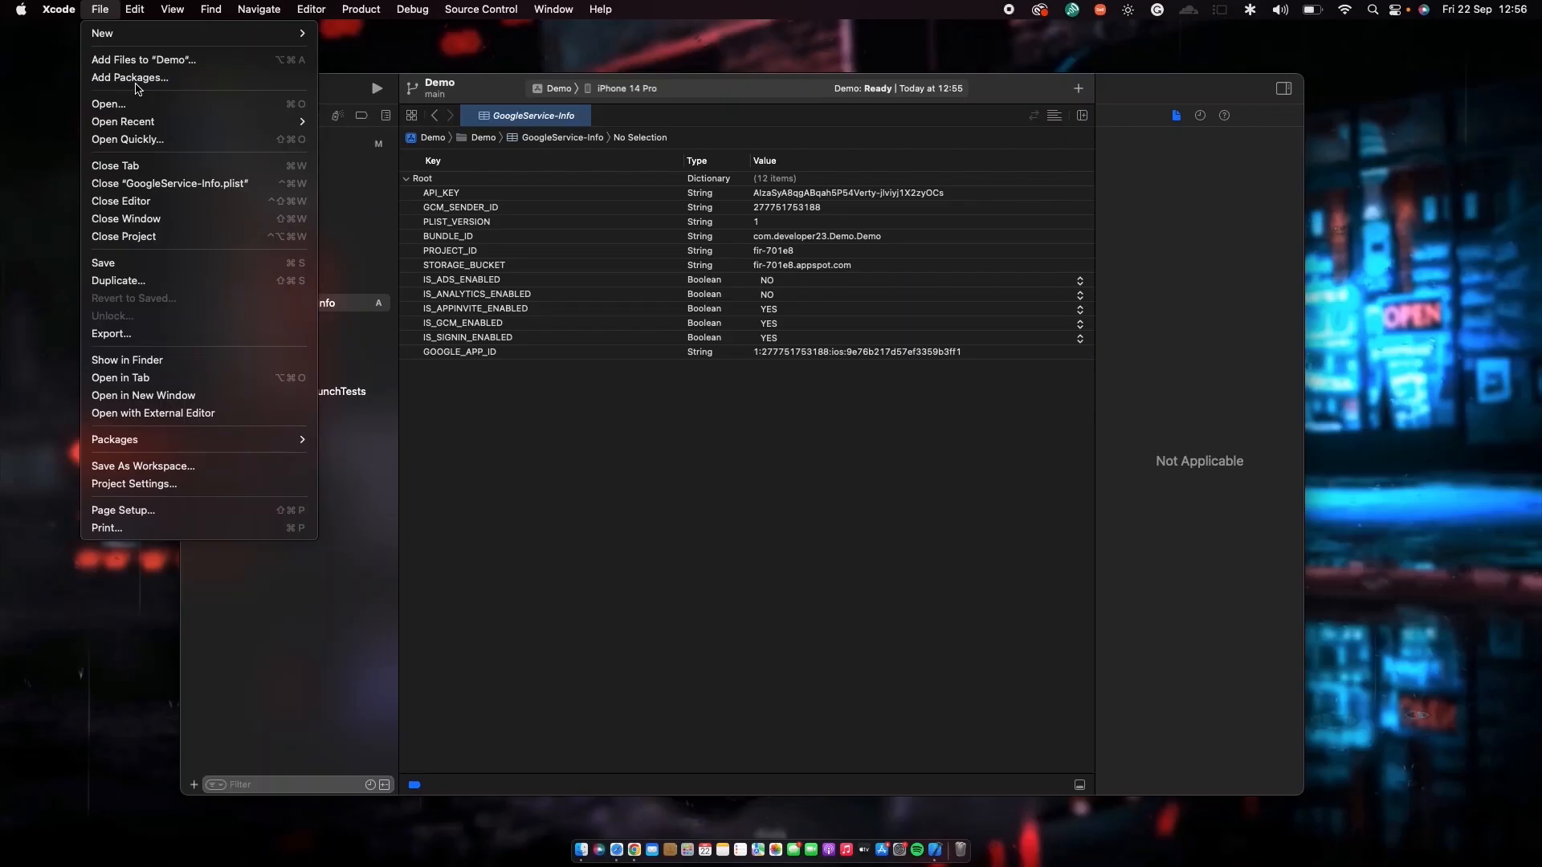
pyautogui.click(265, 172)
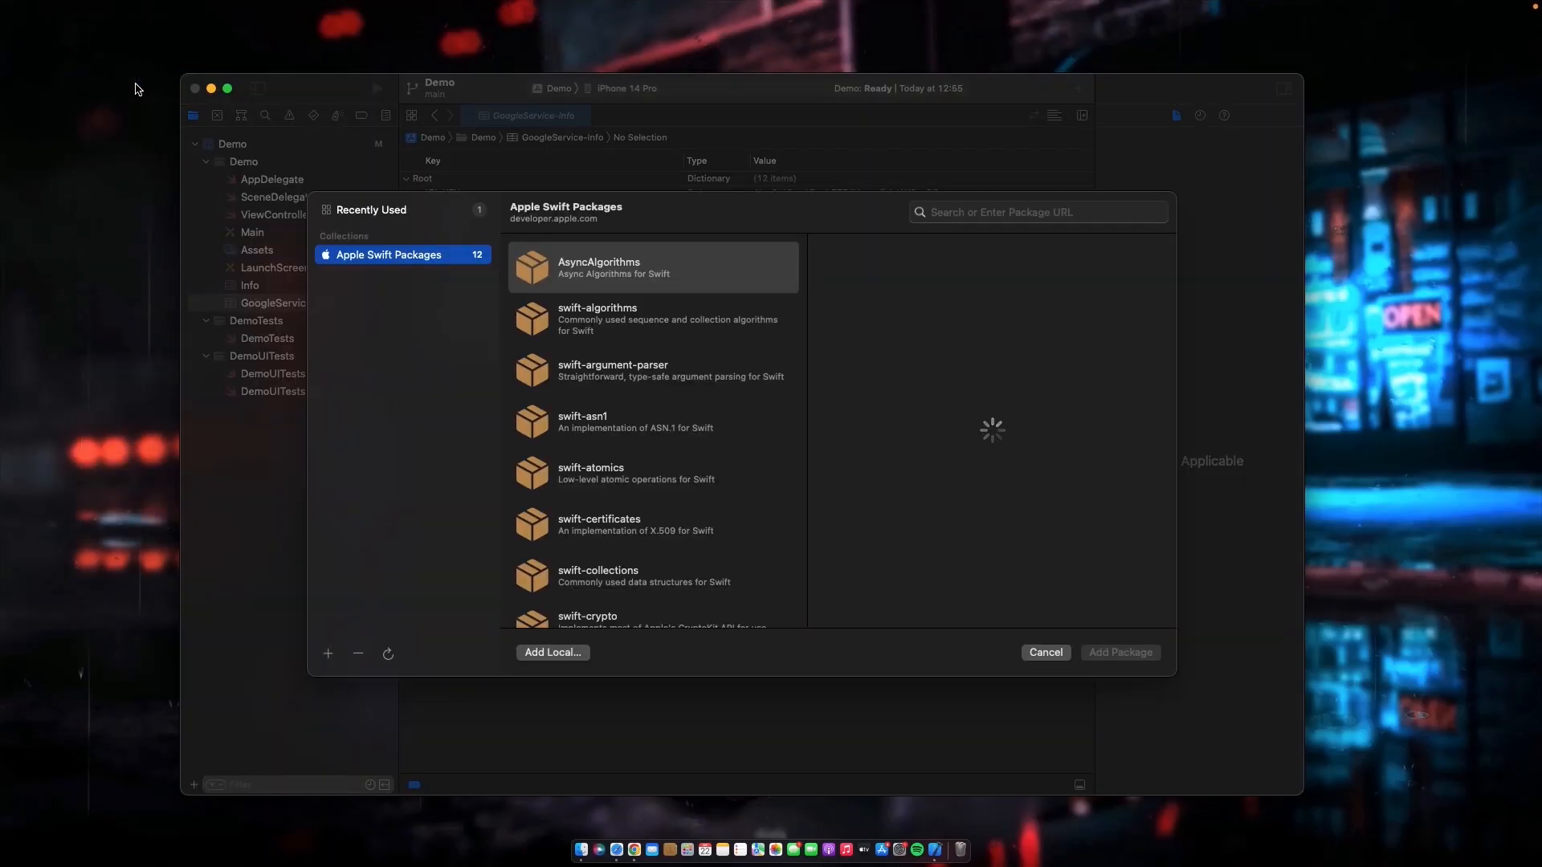
pyautogui.click(987, 208)
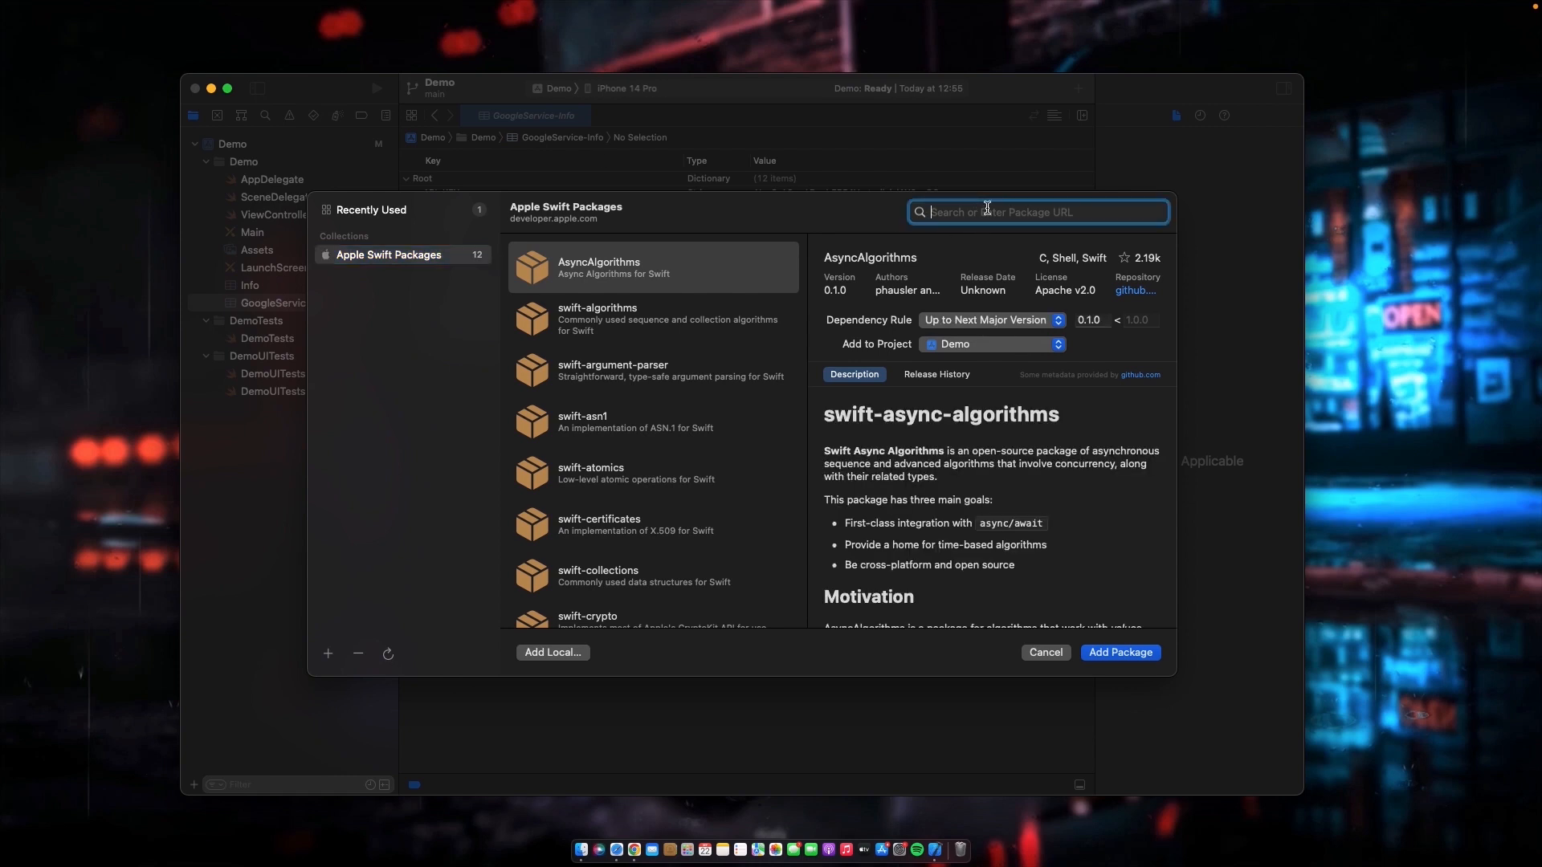
pyautogui.press('super+v')
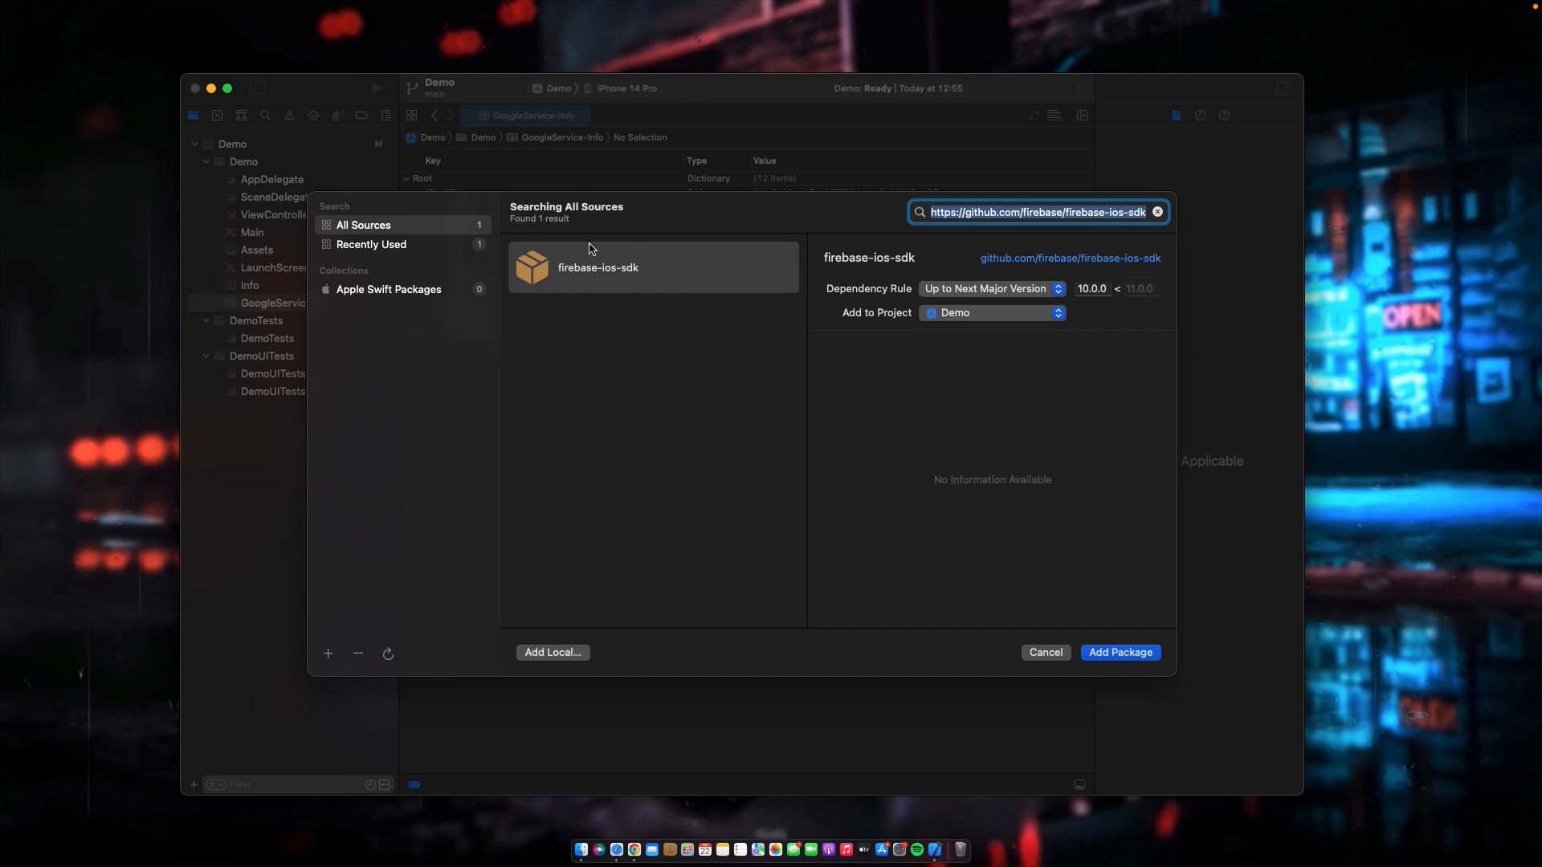
pyautogui.click(634, 268)
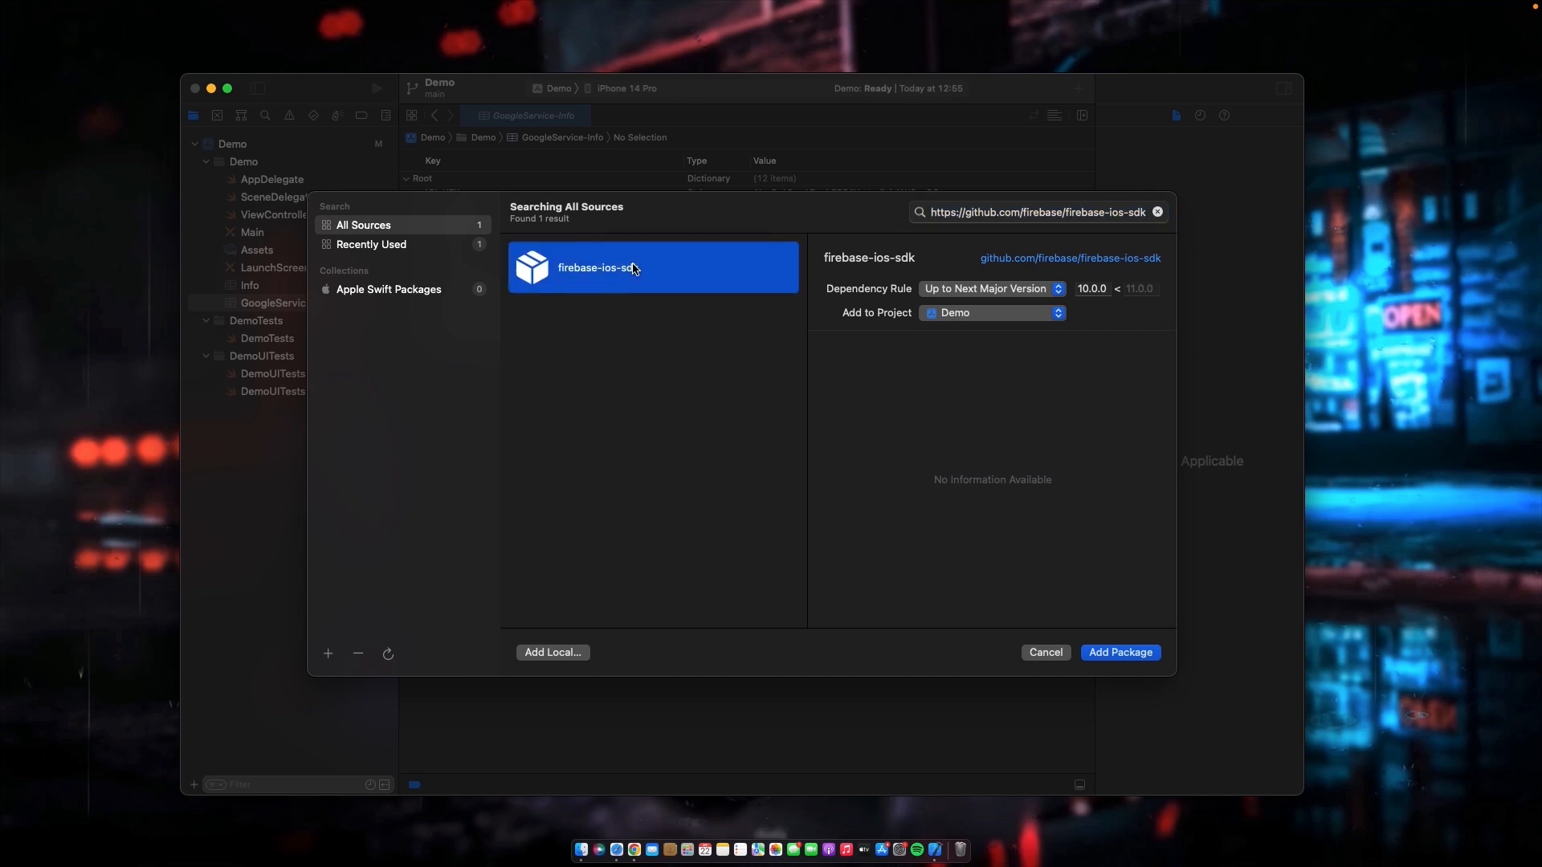
pyautogui.click(1144, 657)
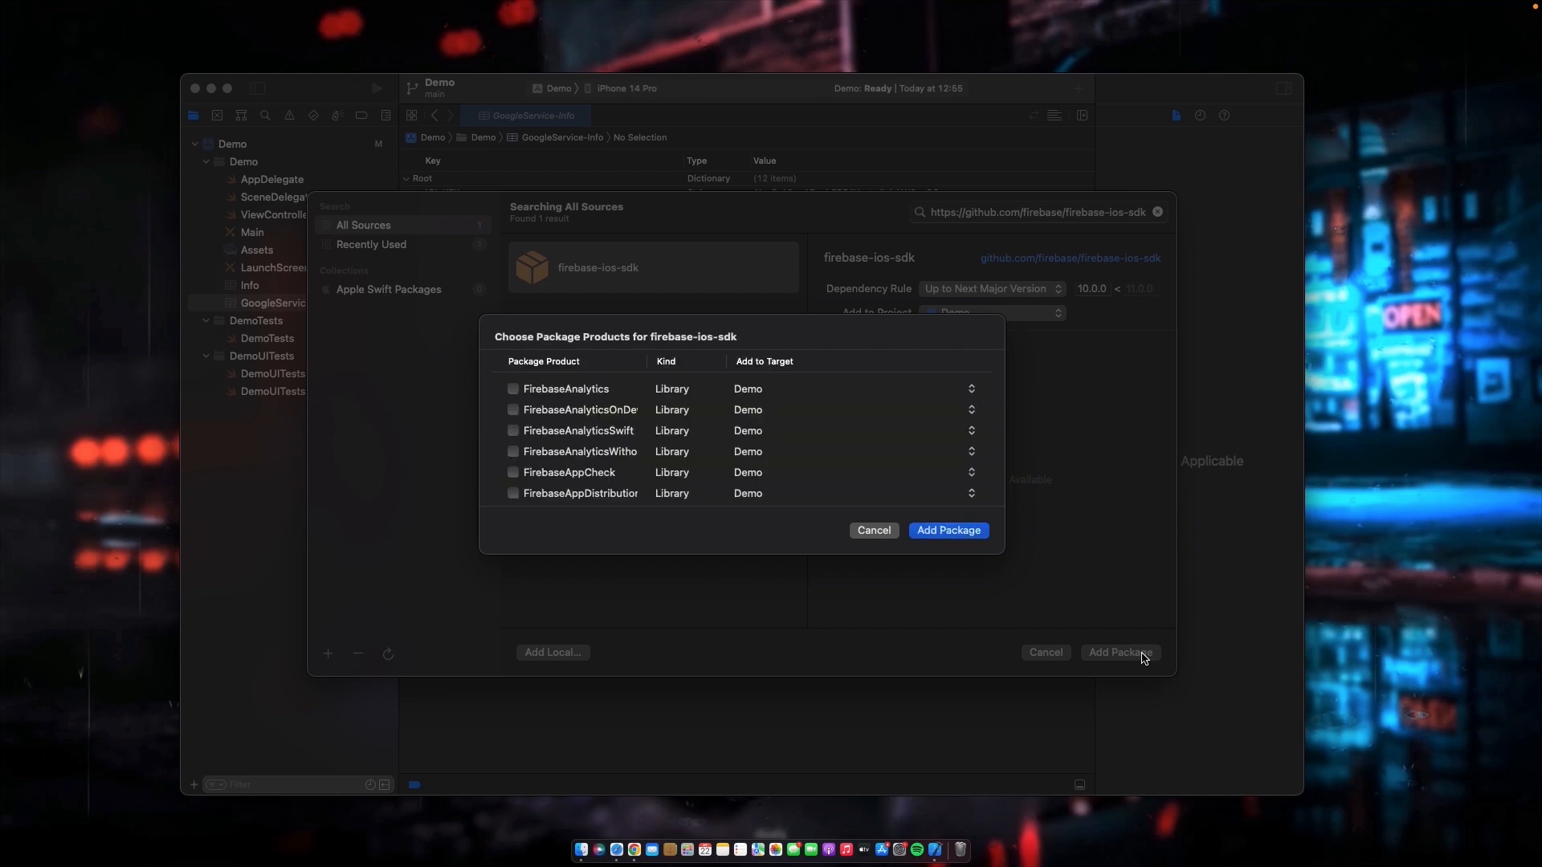
# - Select all the firebase-ios-sdk library products, from FirebaseAnalytics through the FirebaseStorage entries, and add them to the Demo target
pyautogui.scroll(-5, 536, 468)
pyautogui.scroll(5, 536, 467)
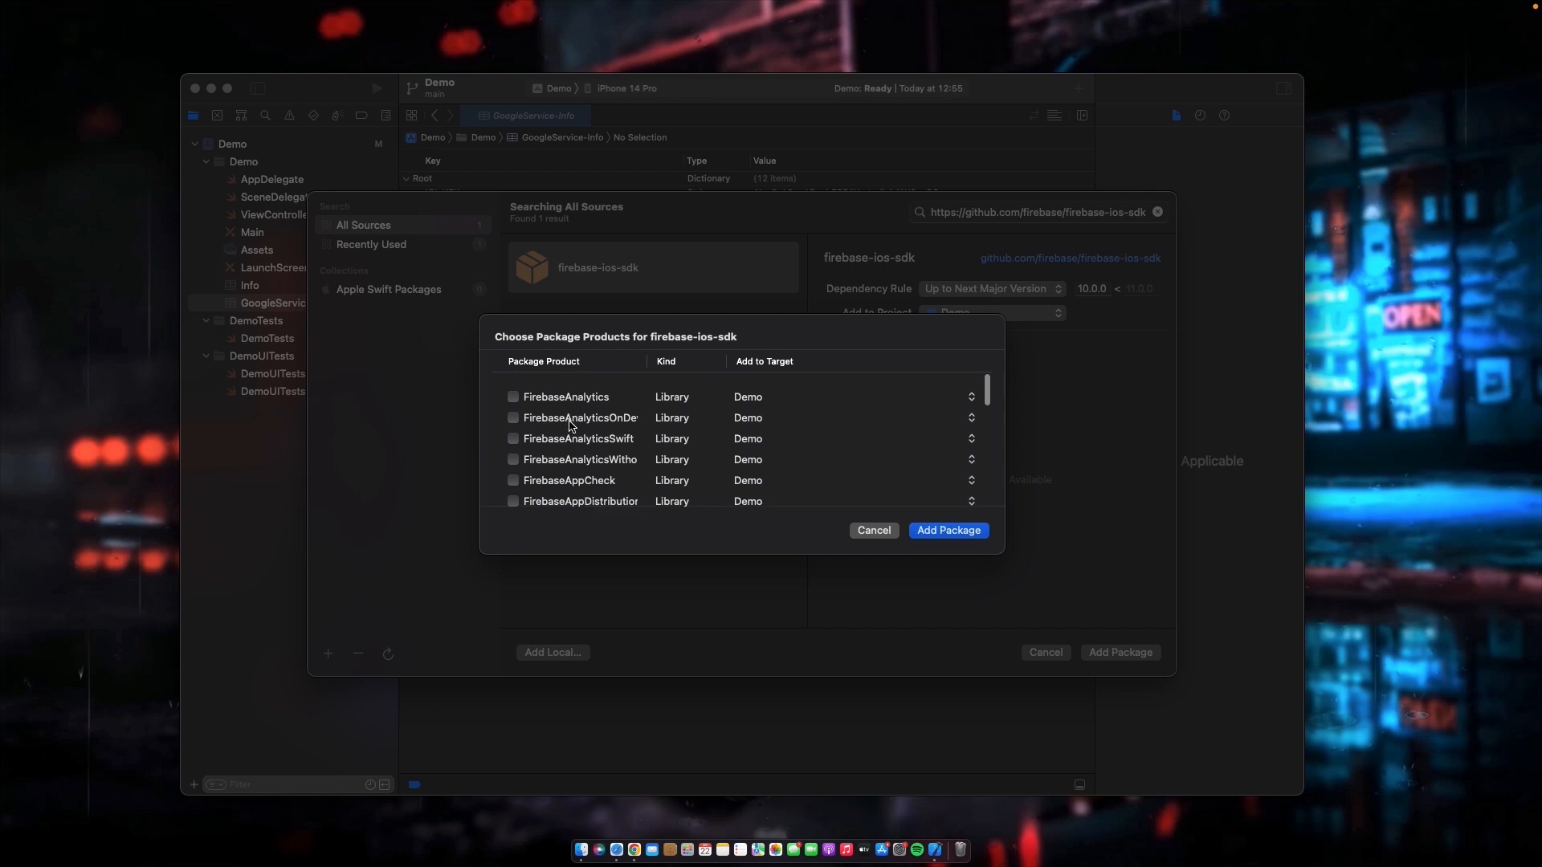
pyautogui.click(514, 411)
pyautogui.click(515, 431)
pyautogui.click(514, 453)
pyautogui.click(513, 492)
pyautogui.scroll(-3, 518, 458)
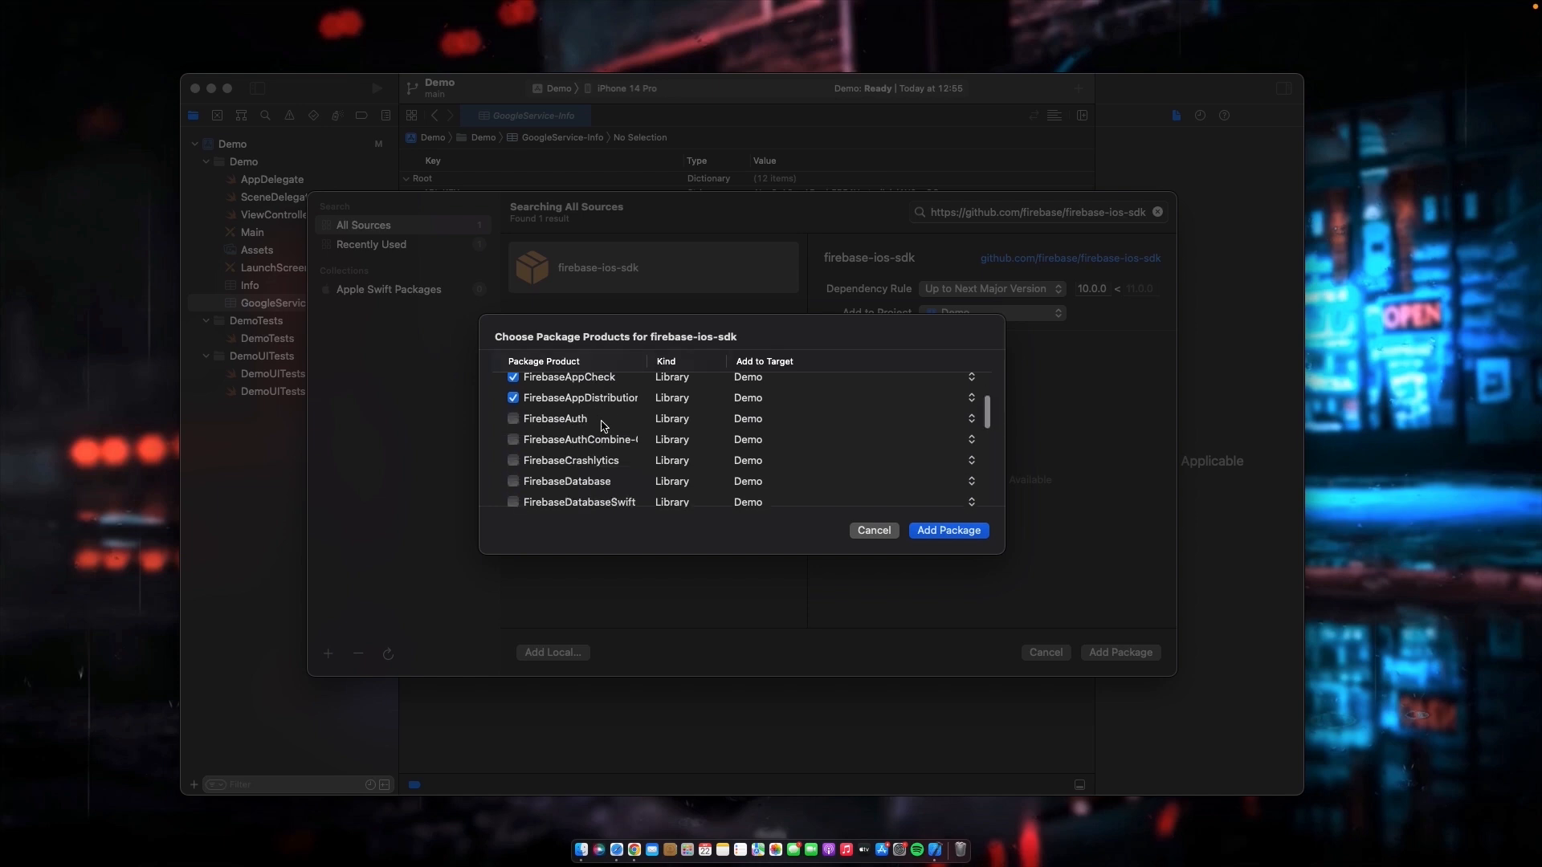
pyautogui.click(514, 410)
pyautogui.click(514, 451)
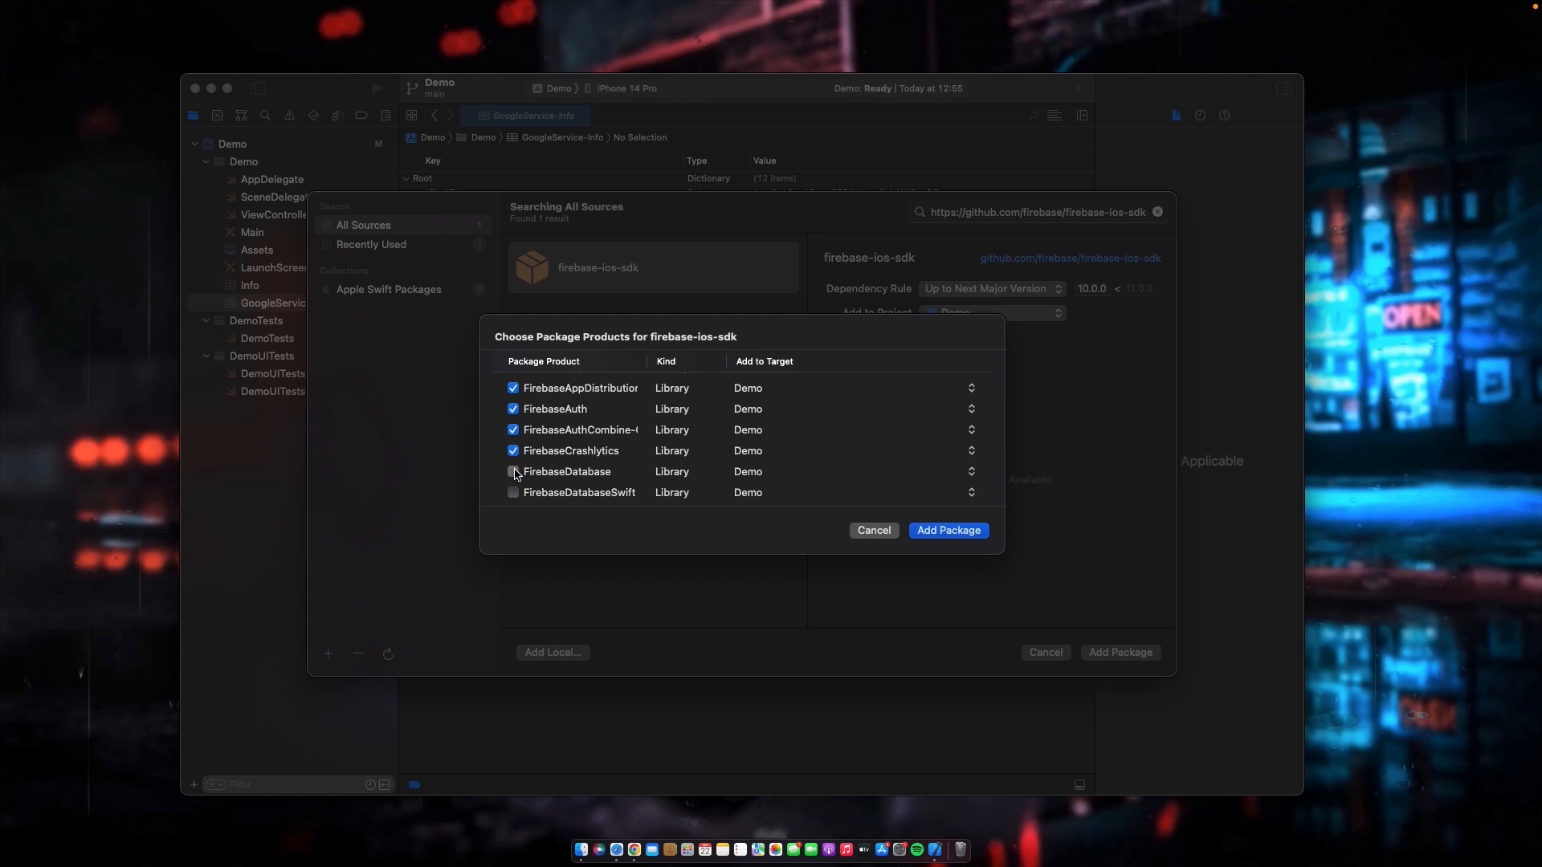
pyautogui.click(514, 472)
pyautogui.scroll(-3, 517, 474)
pyautogui.click(513, 428)
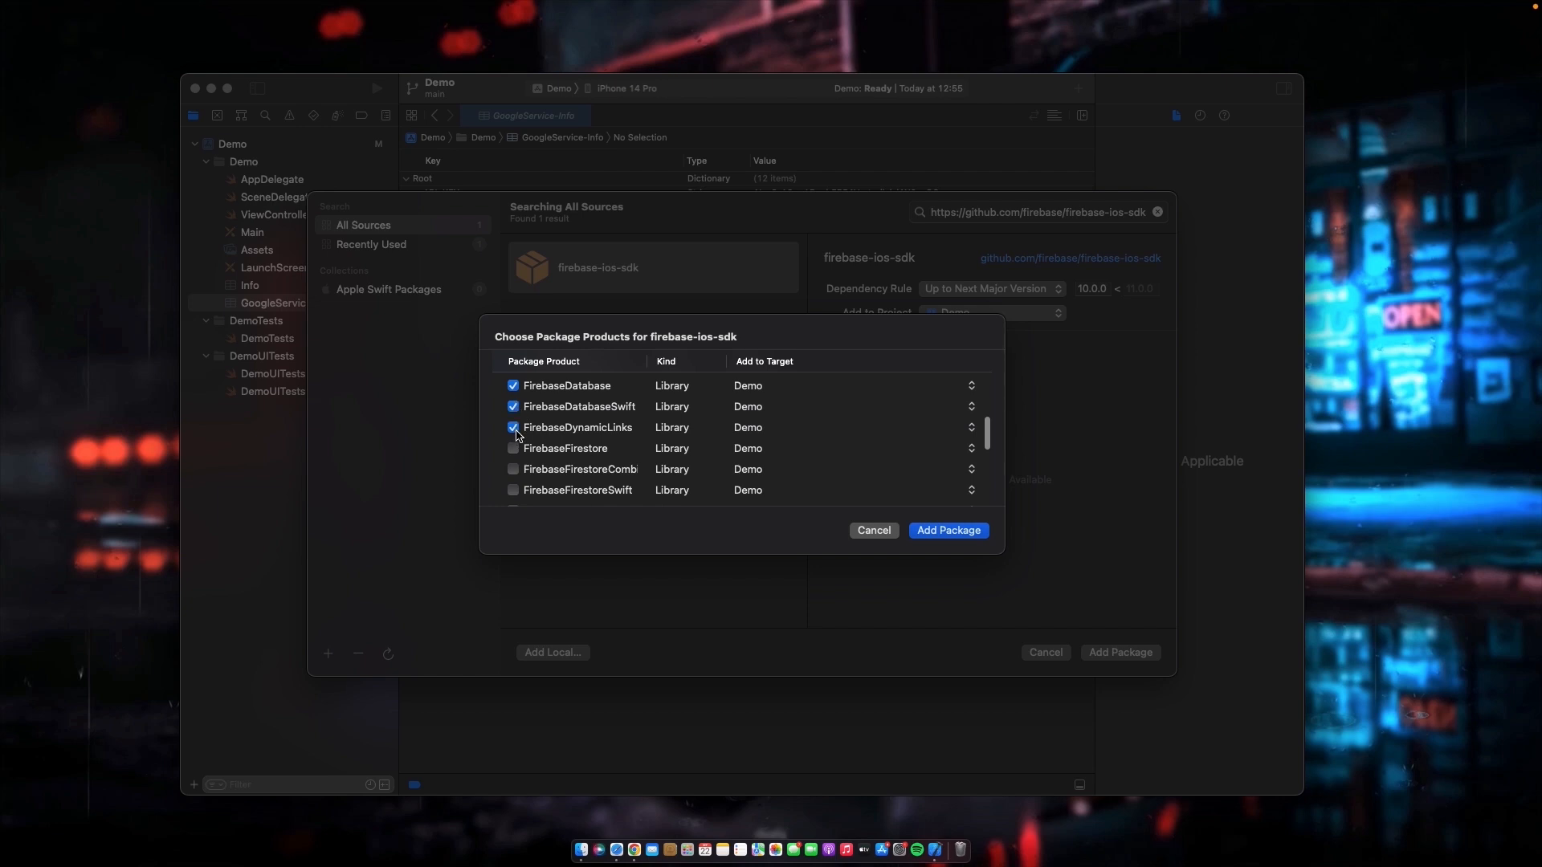
pyautogui.click(514, 470)
pyautogui.scroll(-2, 514, 470)
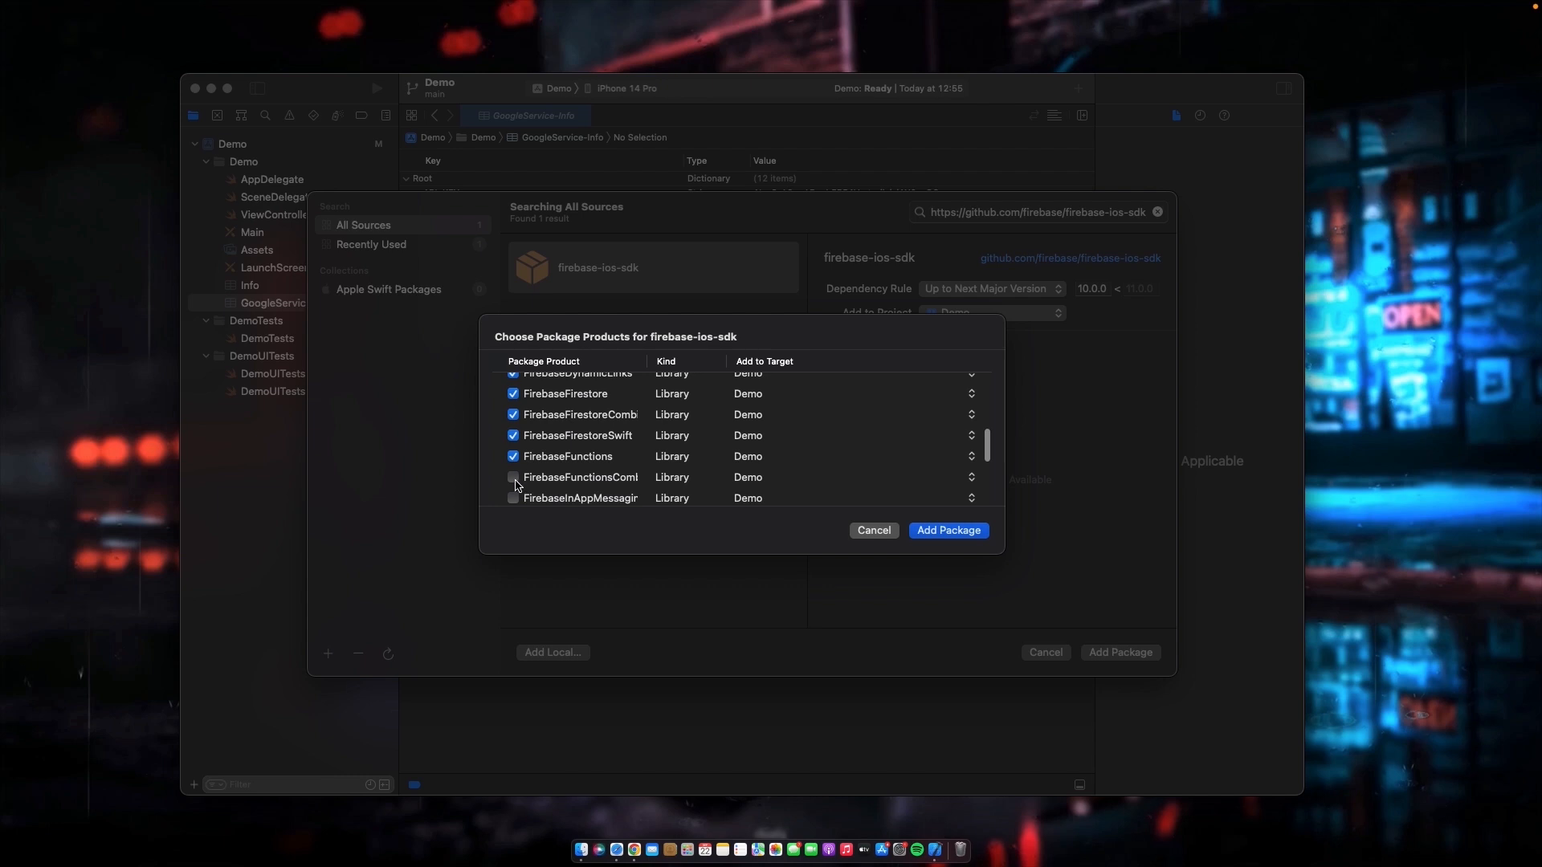
pyautogui.scroll(-2, 516, 482)
pyautogui.click(512, 448)
pyautogui.click(513, 469)
pyautogui.scroll(-3, 515, 457)
pyautogui.click(513, 414)
pyautogui.click(513, 437)
pyautogui.scroll(-2, 515, 459)
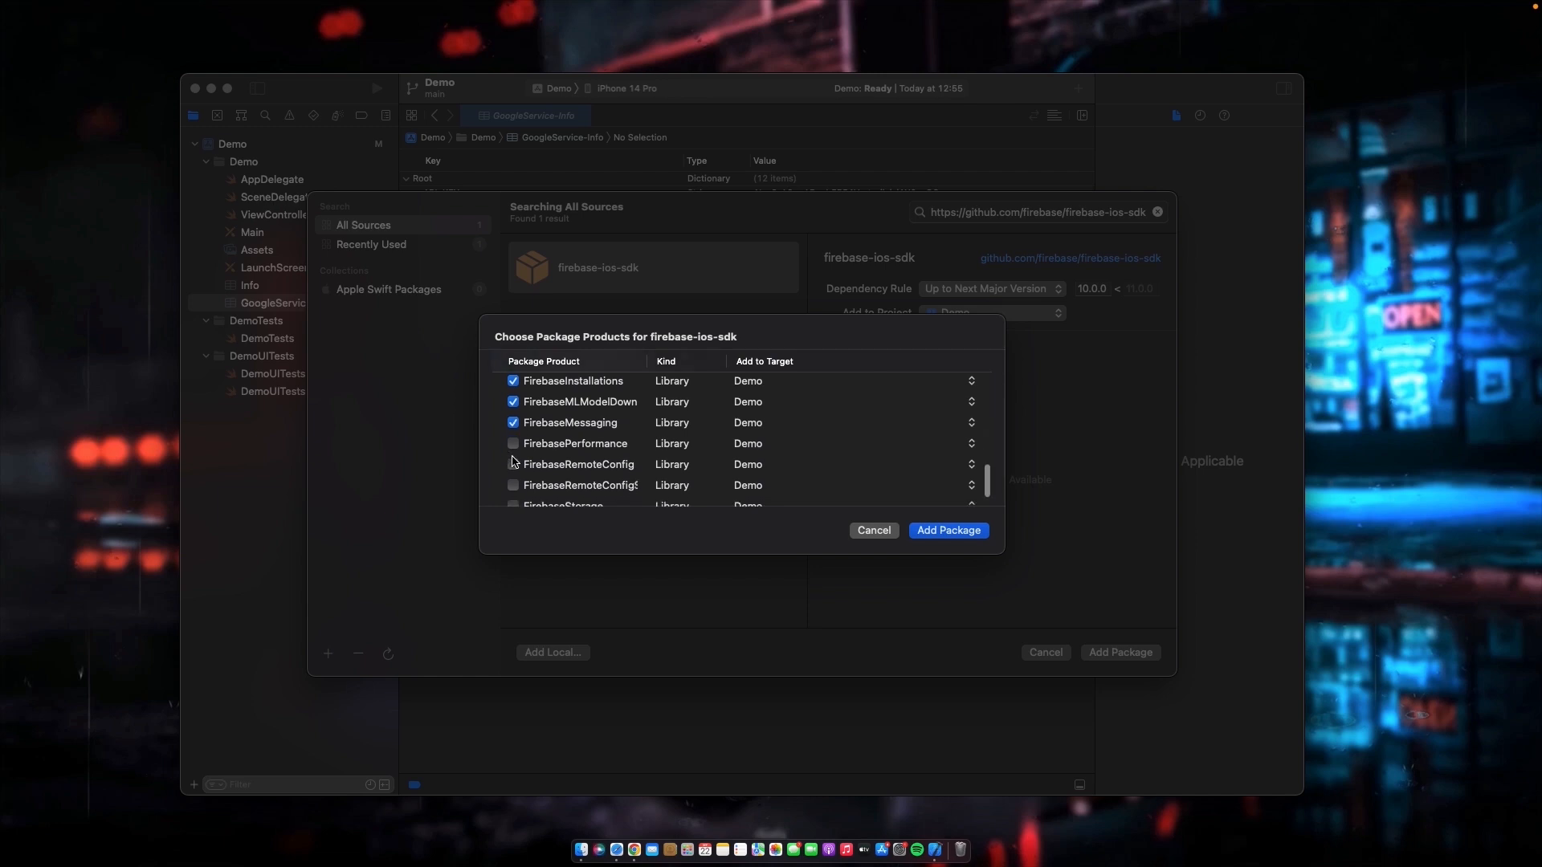
pyautogui.scroll(-2, 516, 444)
pyautogui.click(513, 431)
pyautogui.click(513, 452)
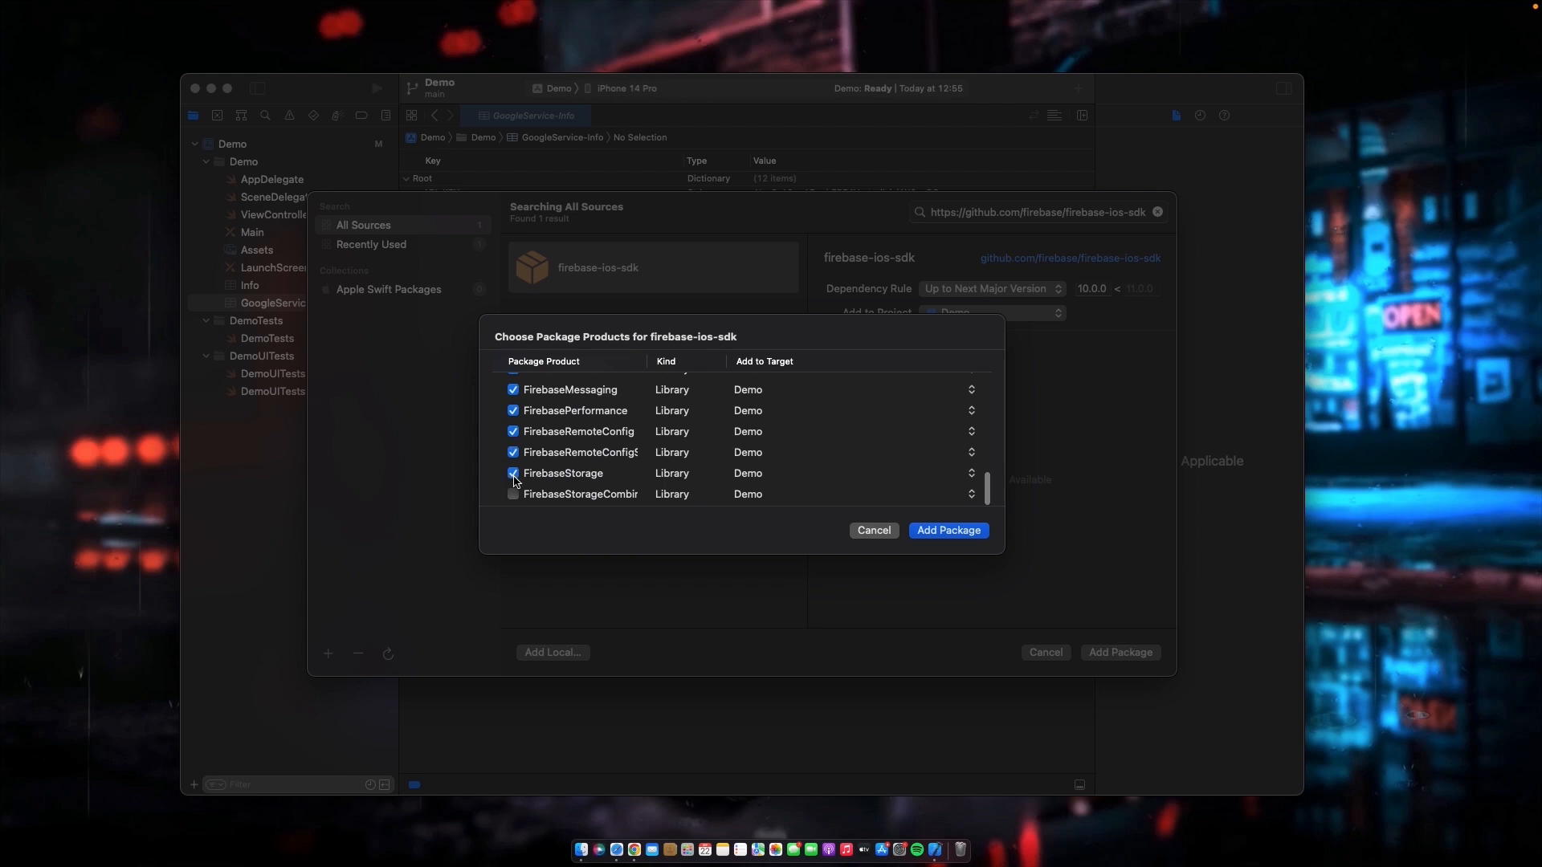
pyautogui.scroll(10, 660, 380)
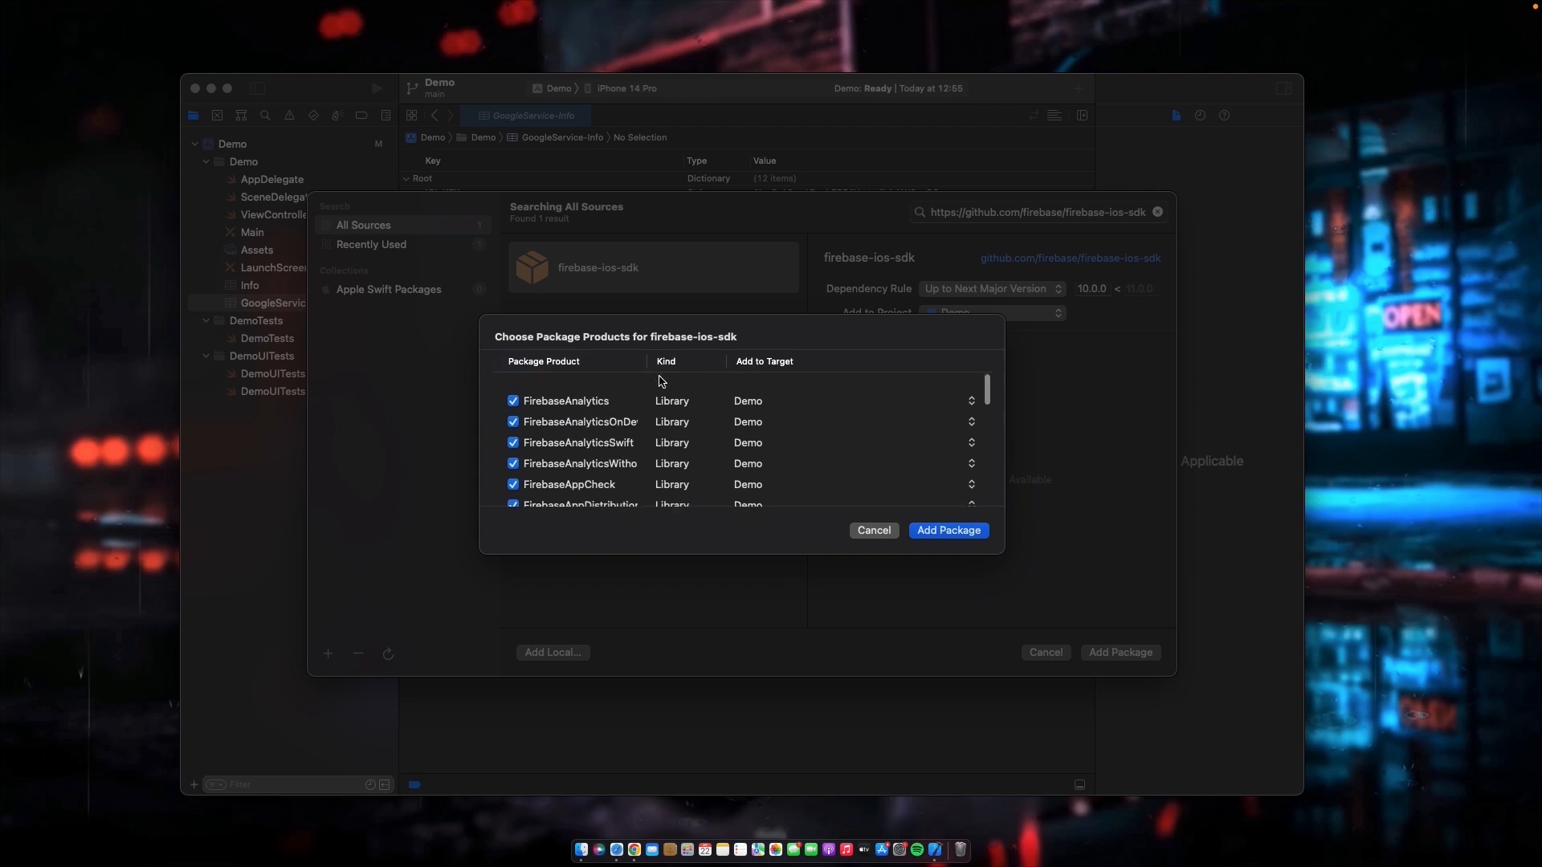
pyautogui.click(977, 532)
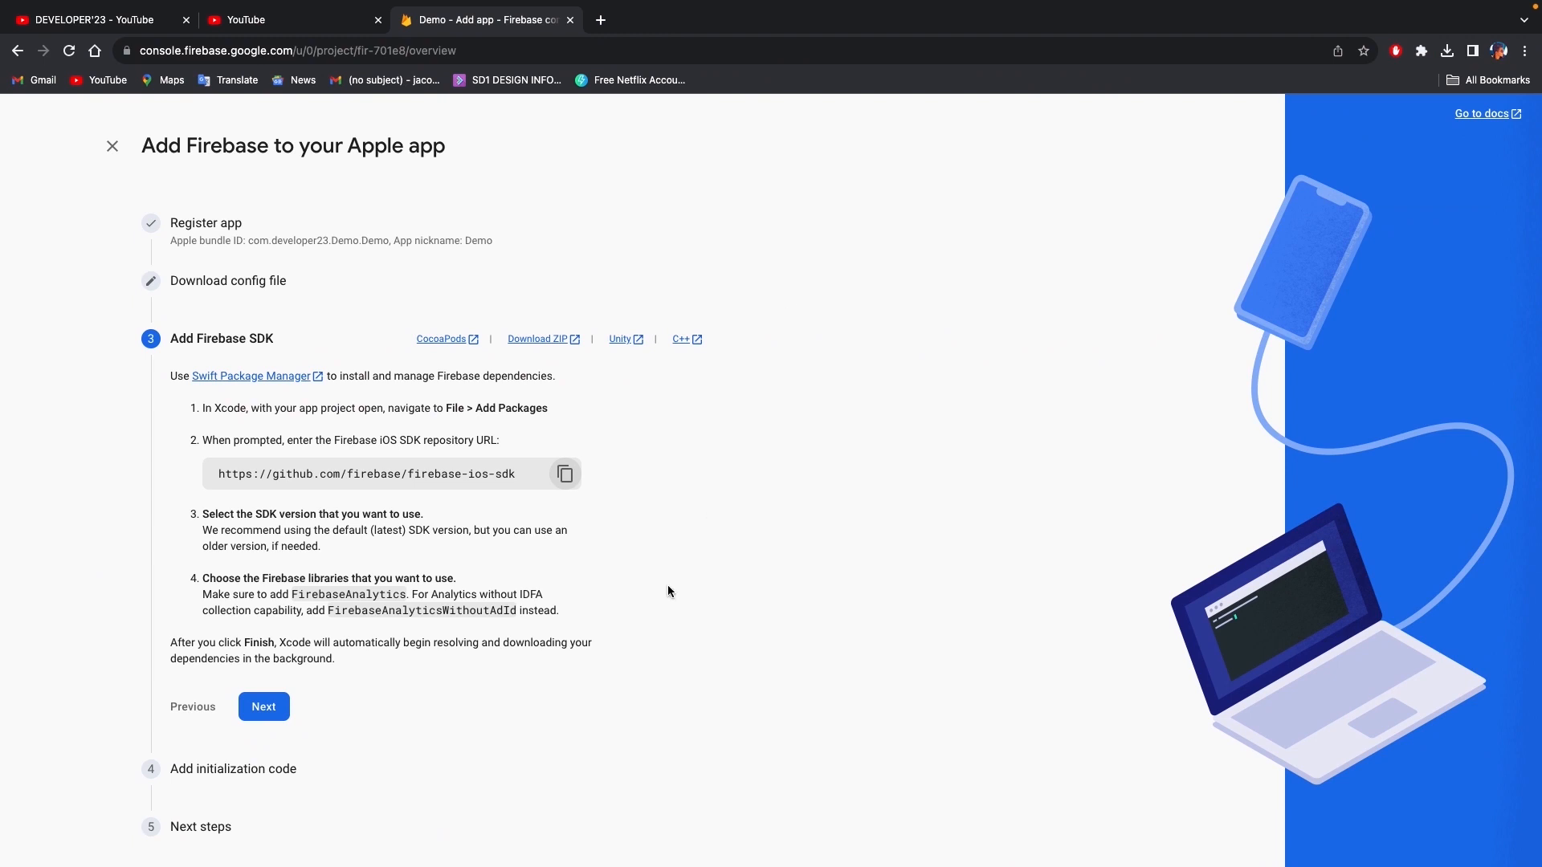
# - In the Firebase console, continue to Add initialization code and choose the Swift version containing FirebaseApp.configure()
pyautogui.click(264, 707)
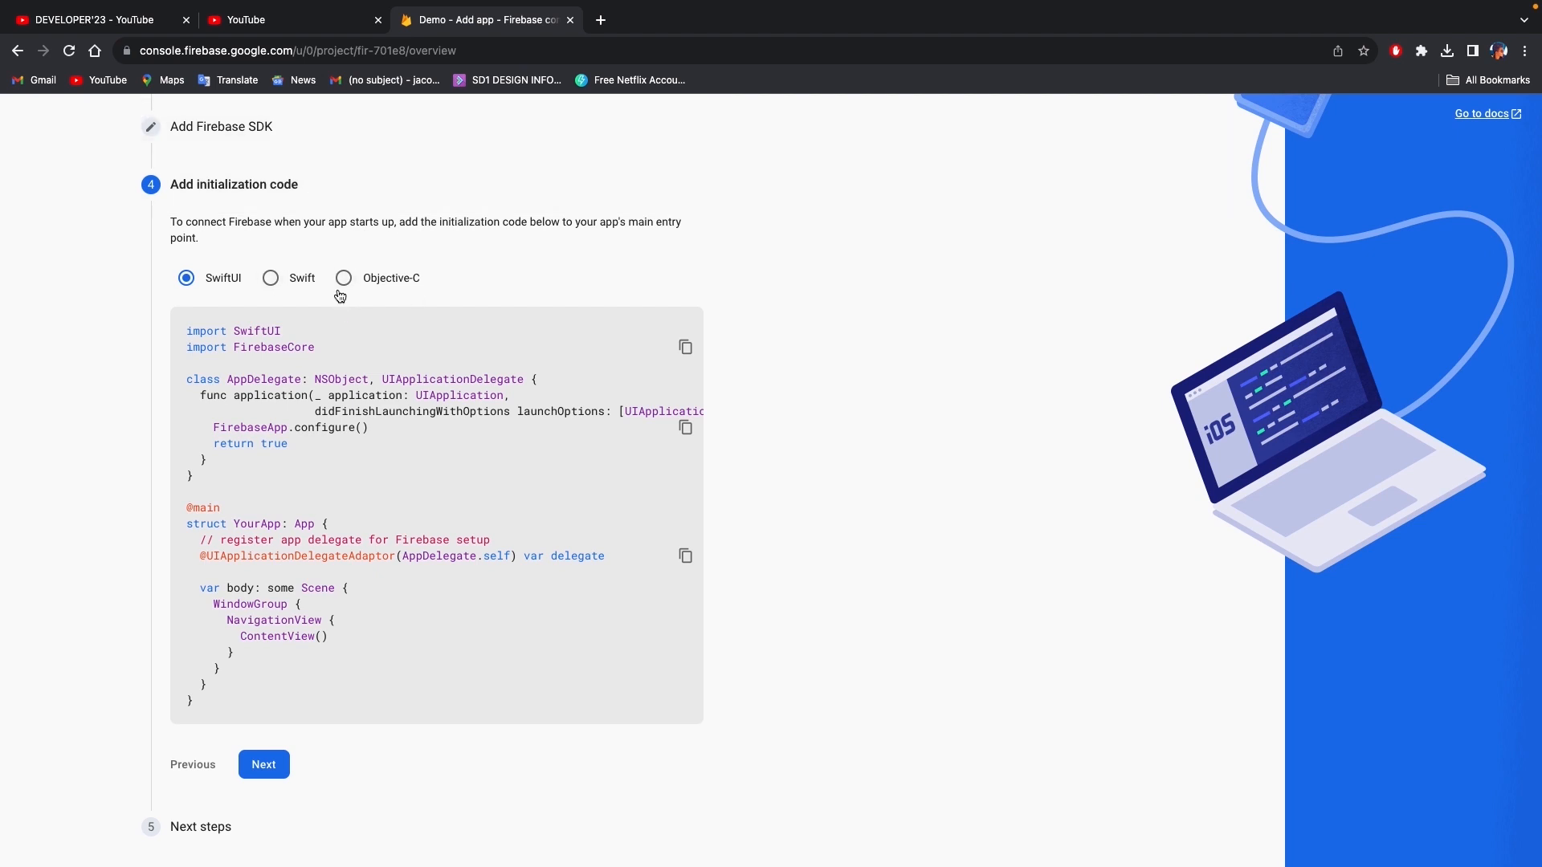
pyautogui.click(271, 278)
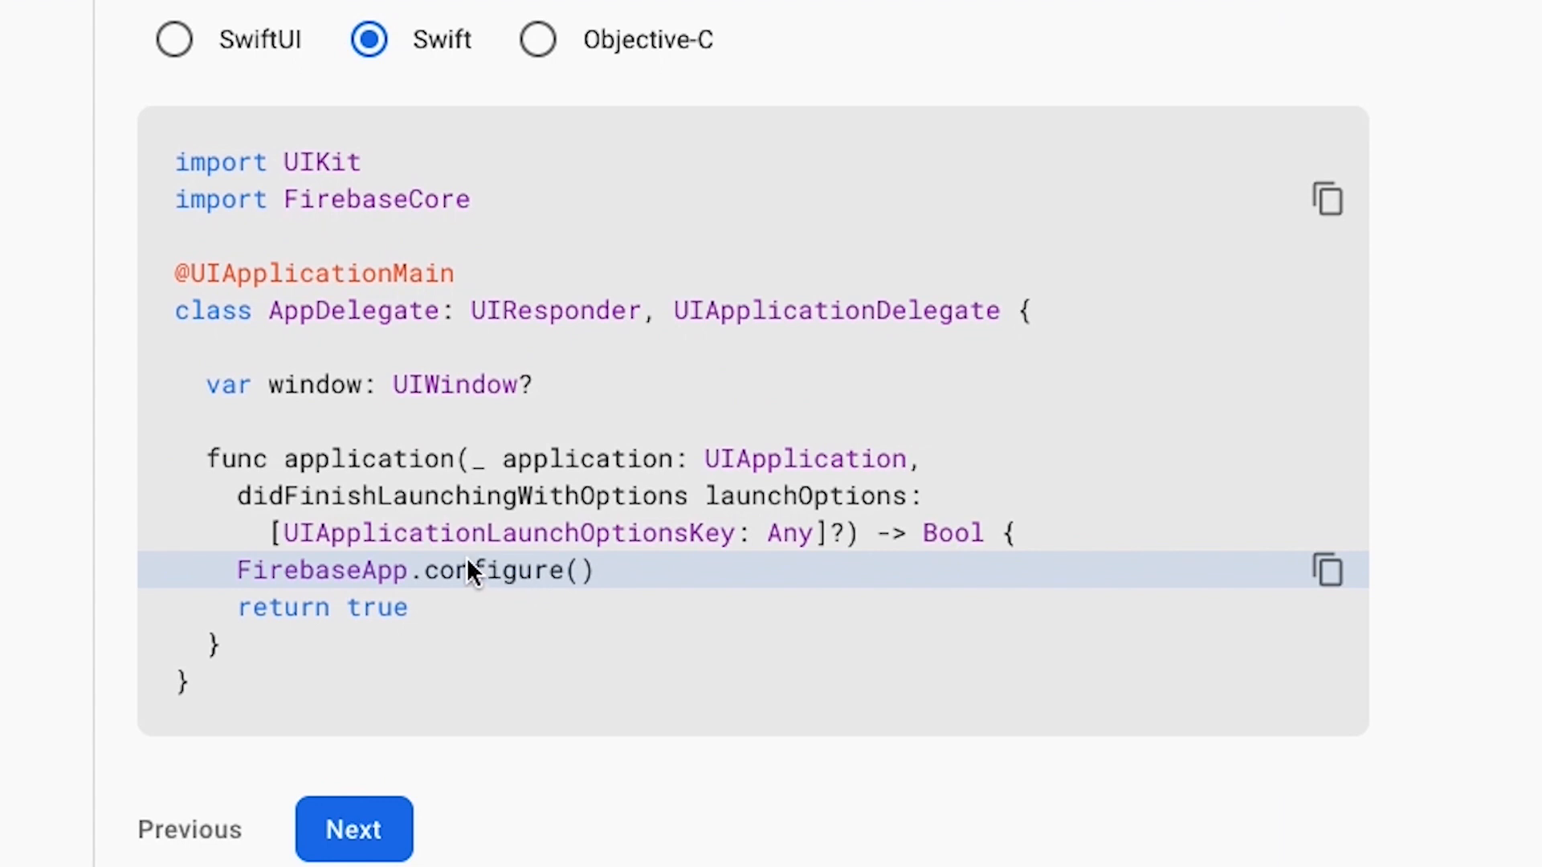
pyautogui.click(315, 648)
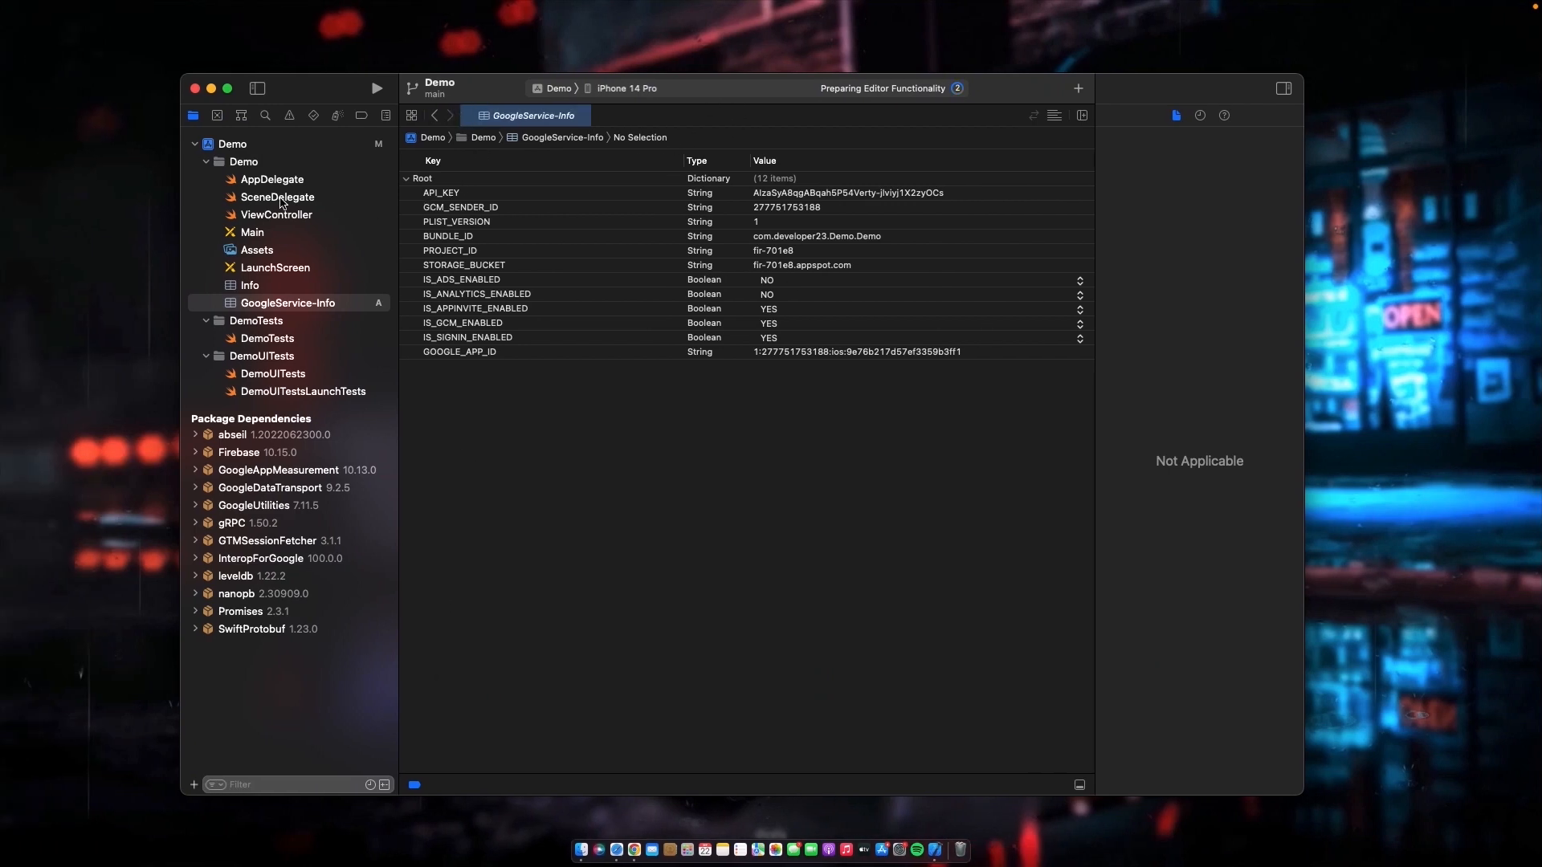
# - Open AppDelegate in Xcode and add FirebaseApp.configure() above return true in the didFinishLaunchingWithOptions function
pyautogui.click(252, 181)
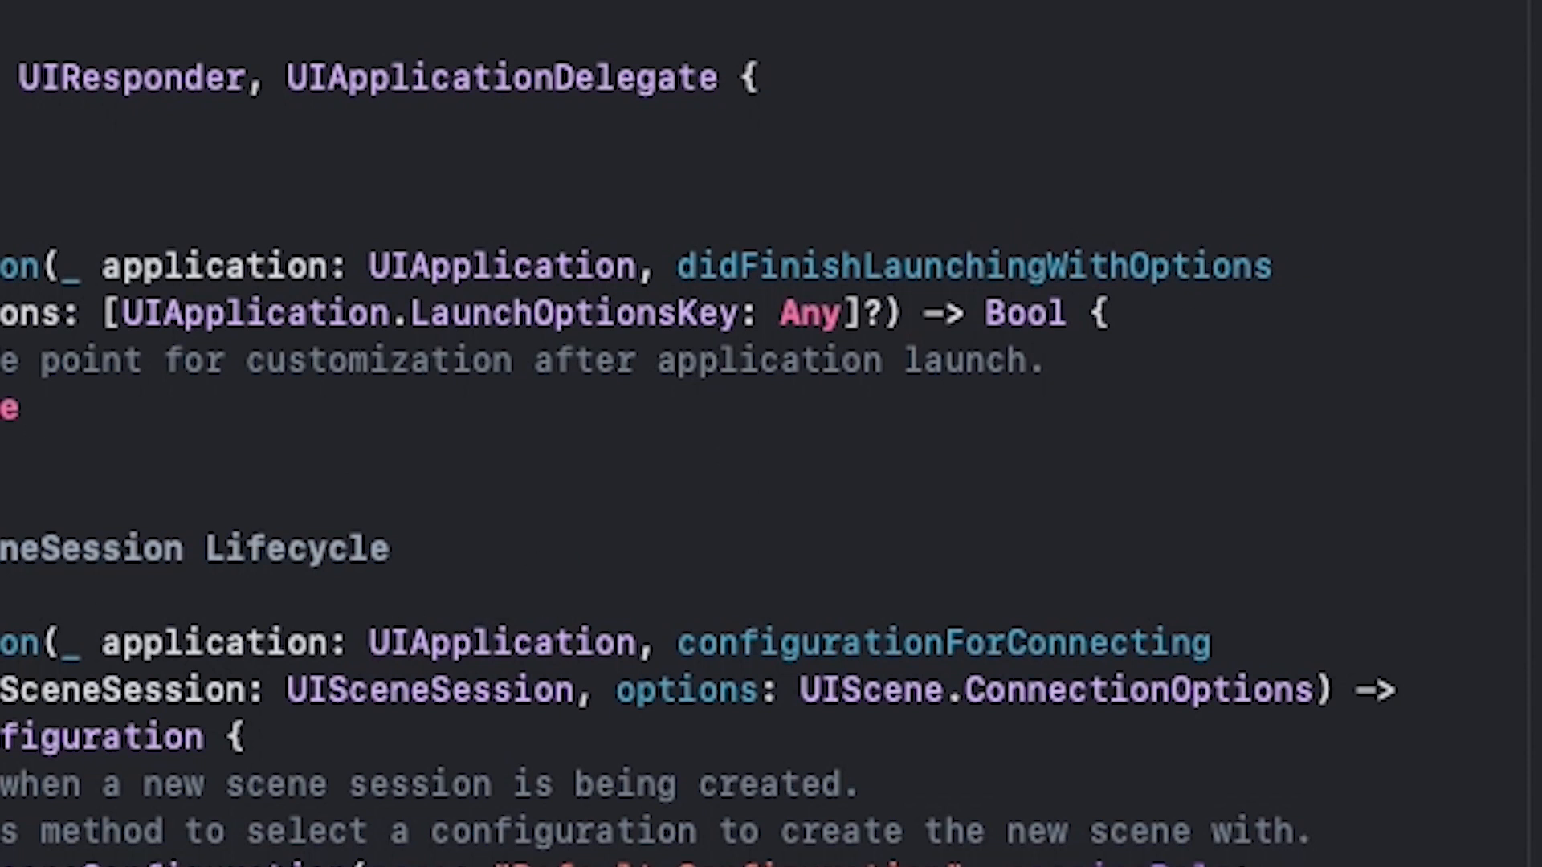
pyautogui.click(1072, 372)
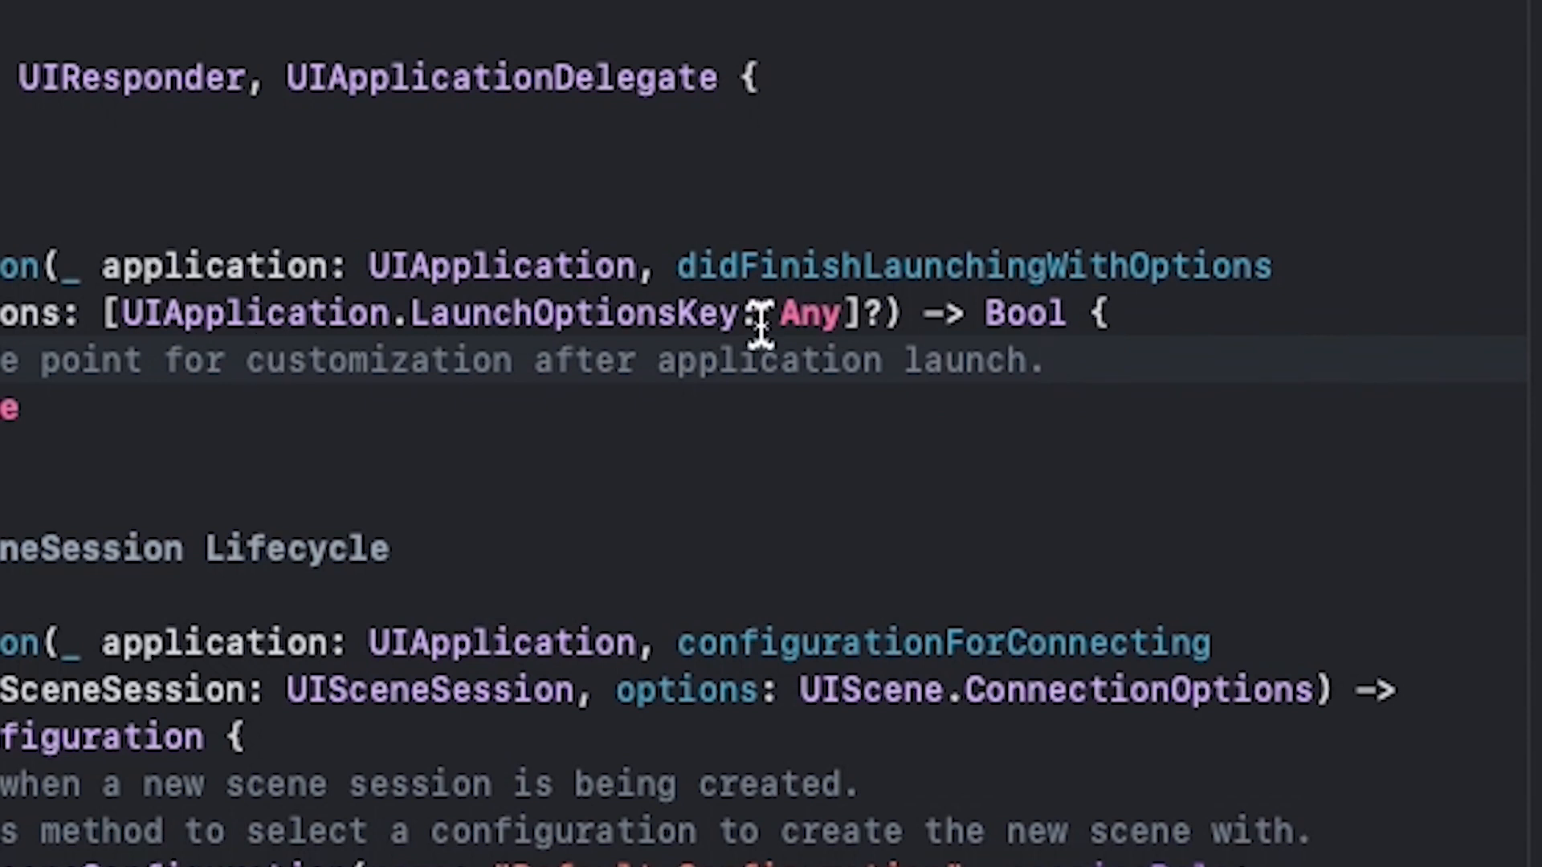
pyautogui.press('Return')
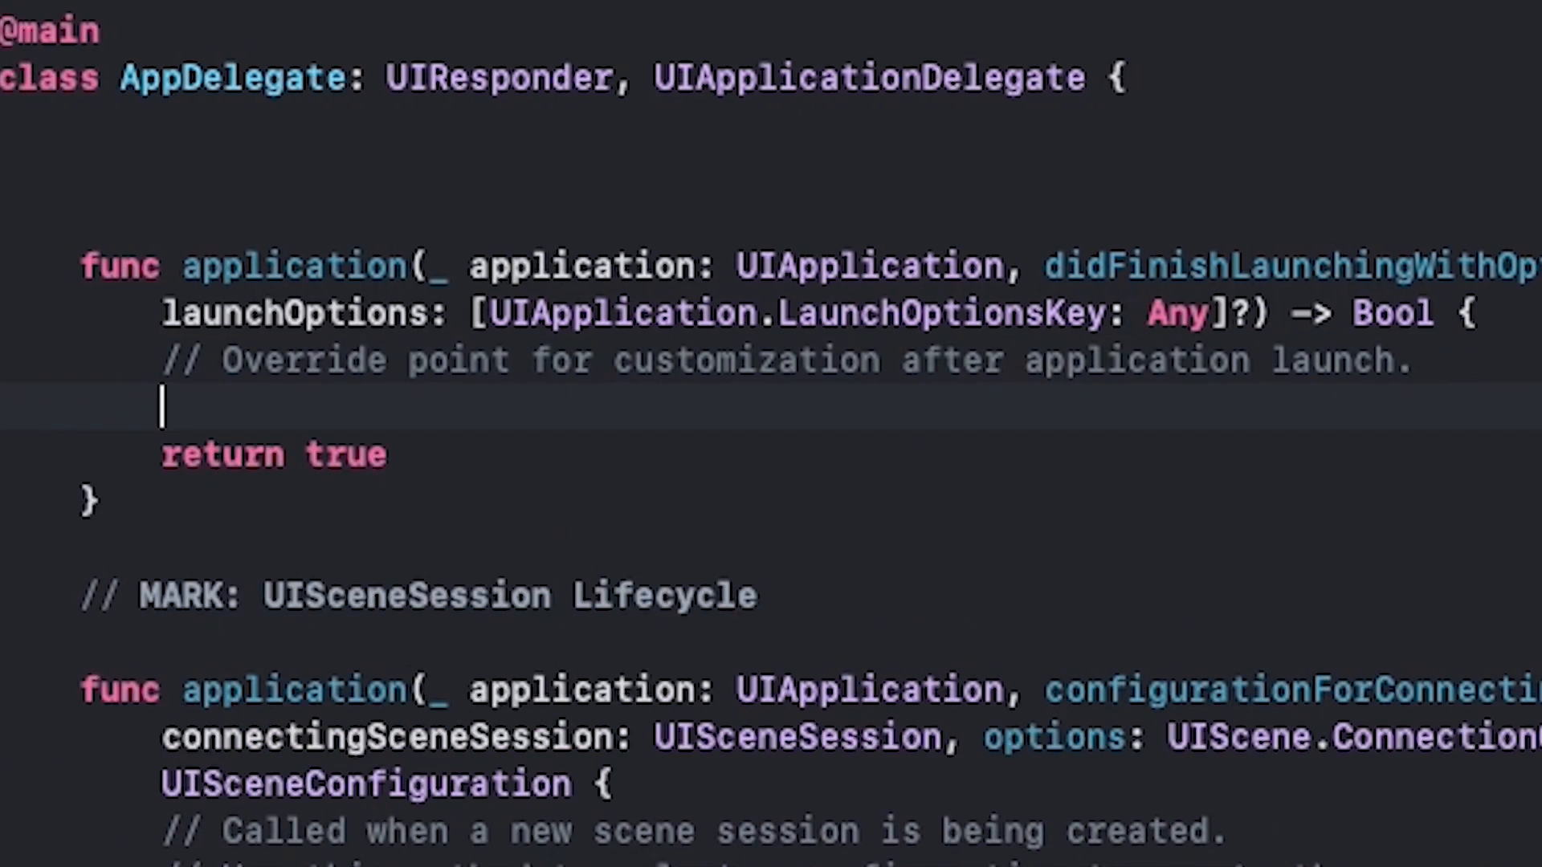
pyautogui.press('super+v')
pyautogui.moveTo(775, 424); pyautogui.dragTo(145, 407)
pyautogui.click(635, 407)
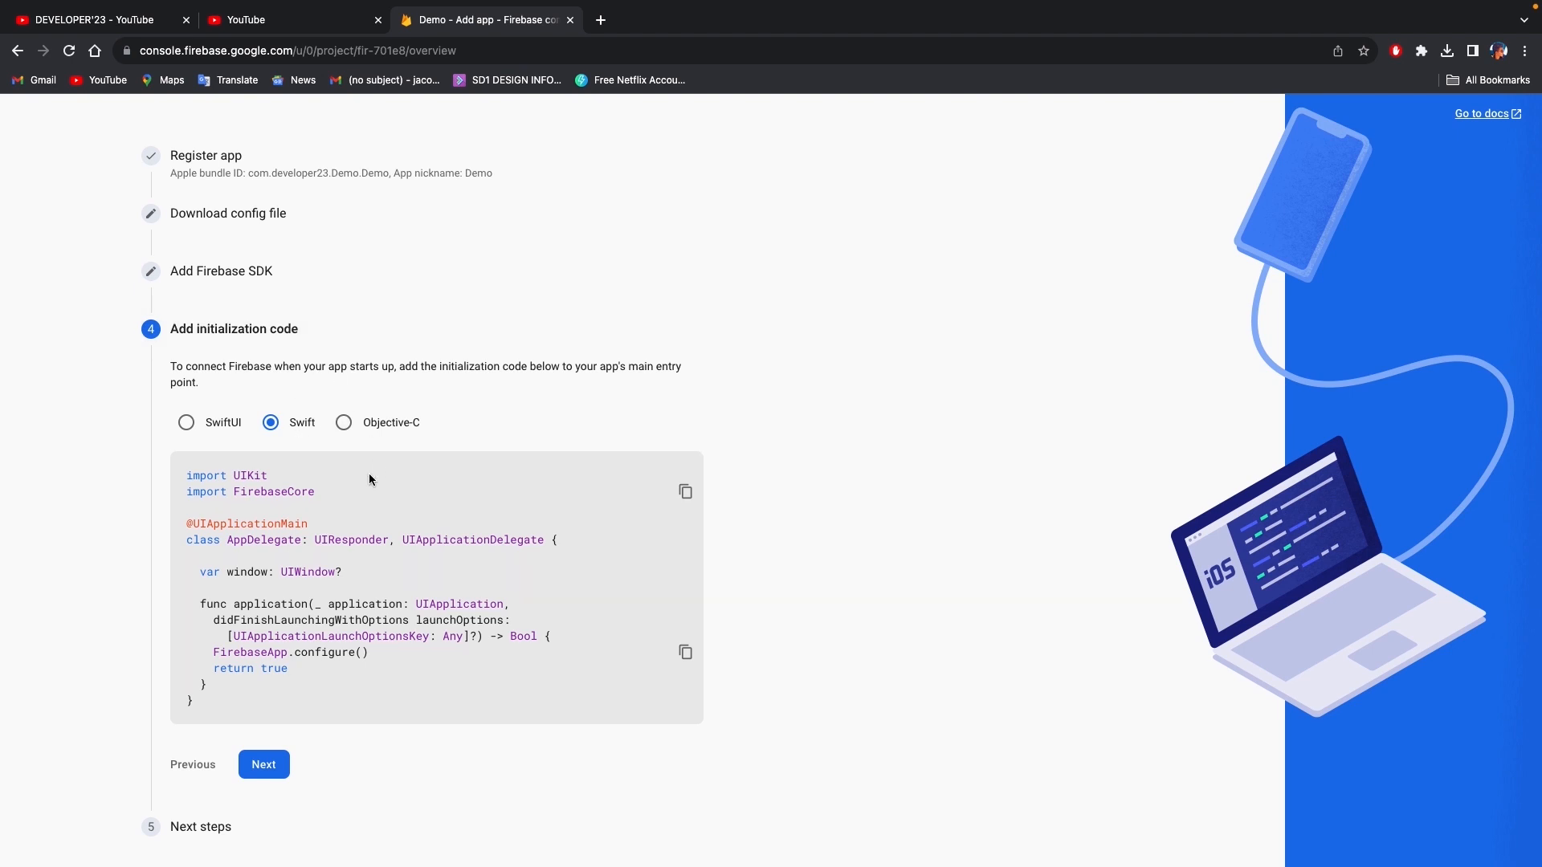
# - In the Firebase console, finish the initialization code stage and continue to the Demo project's console overview
pyautogui.click(273, 766)
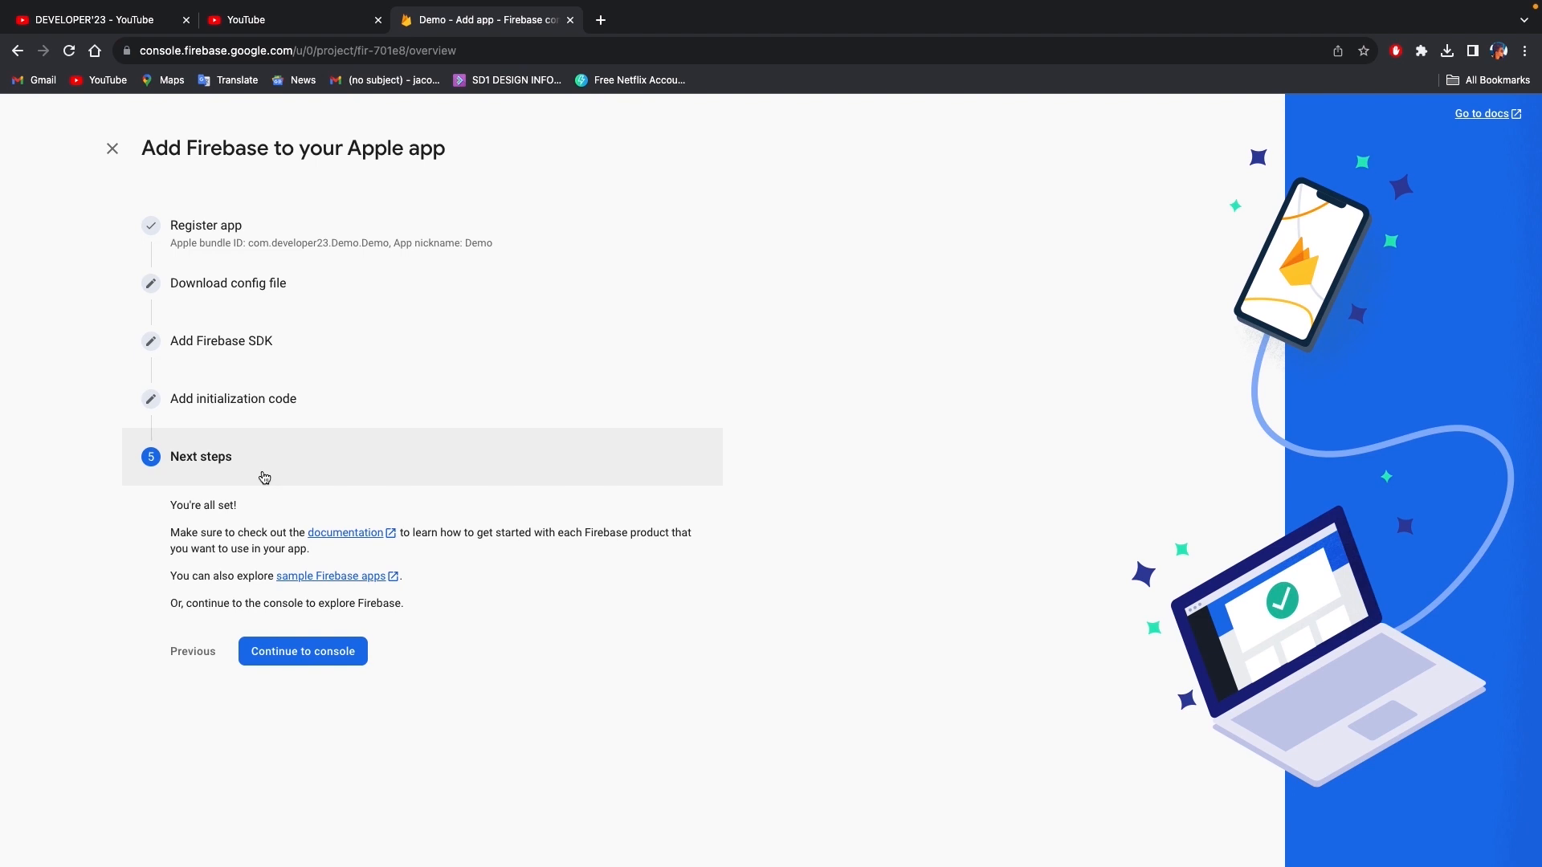
pyautogui.click(326, 663)
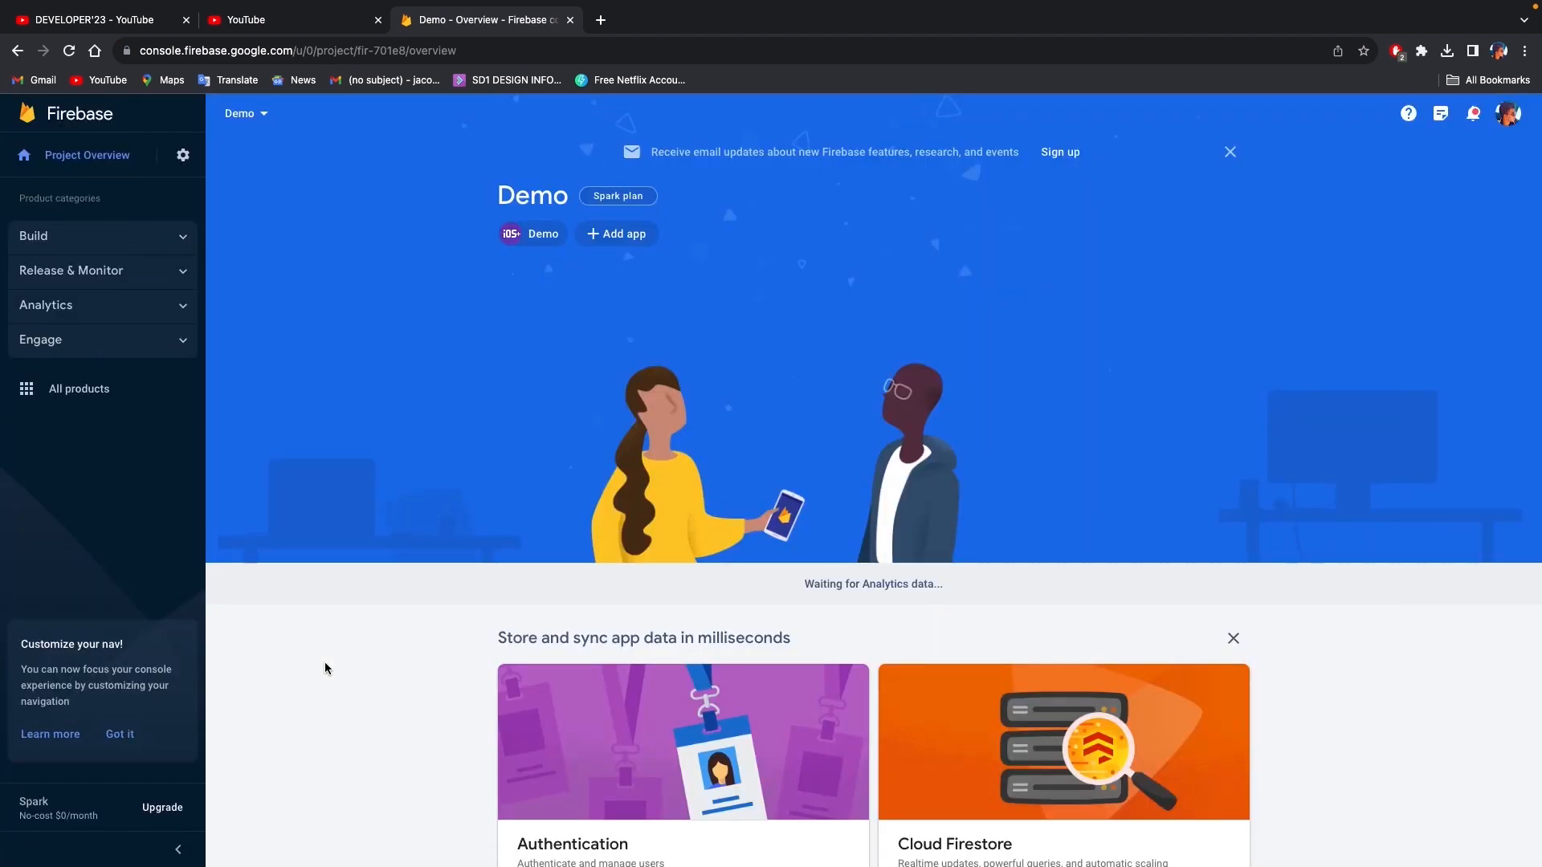
# - Return to Xcode and add import FirebaseCore below import UIKit in AppDelegate
pyautogui.hotkey('ctrl', 'Left')
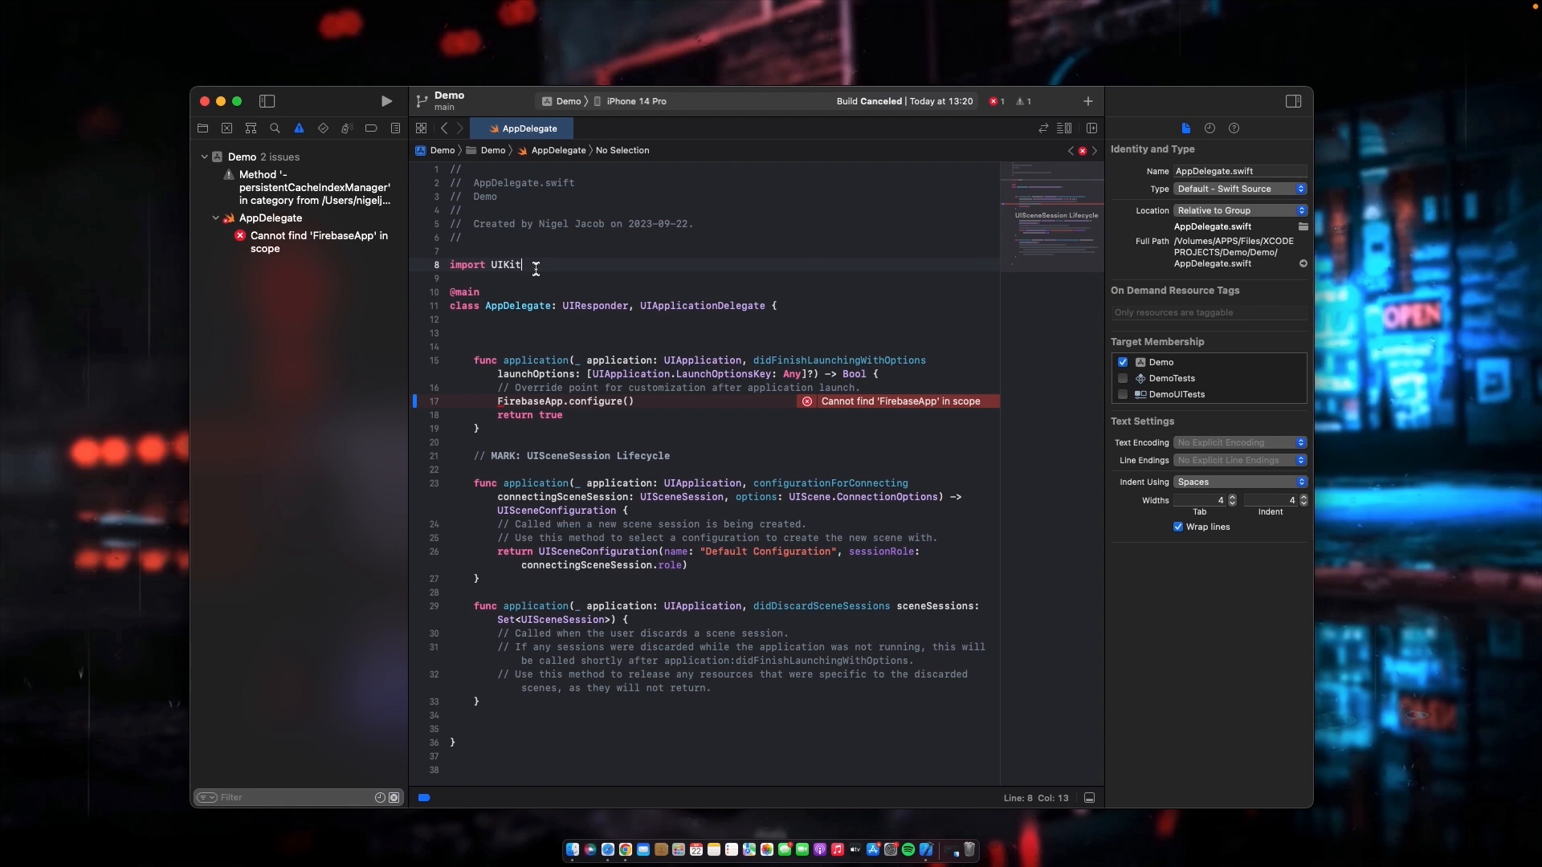
pyautogui.press('Return')
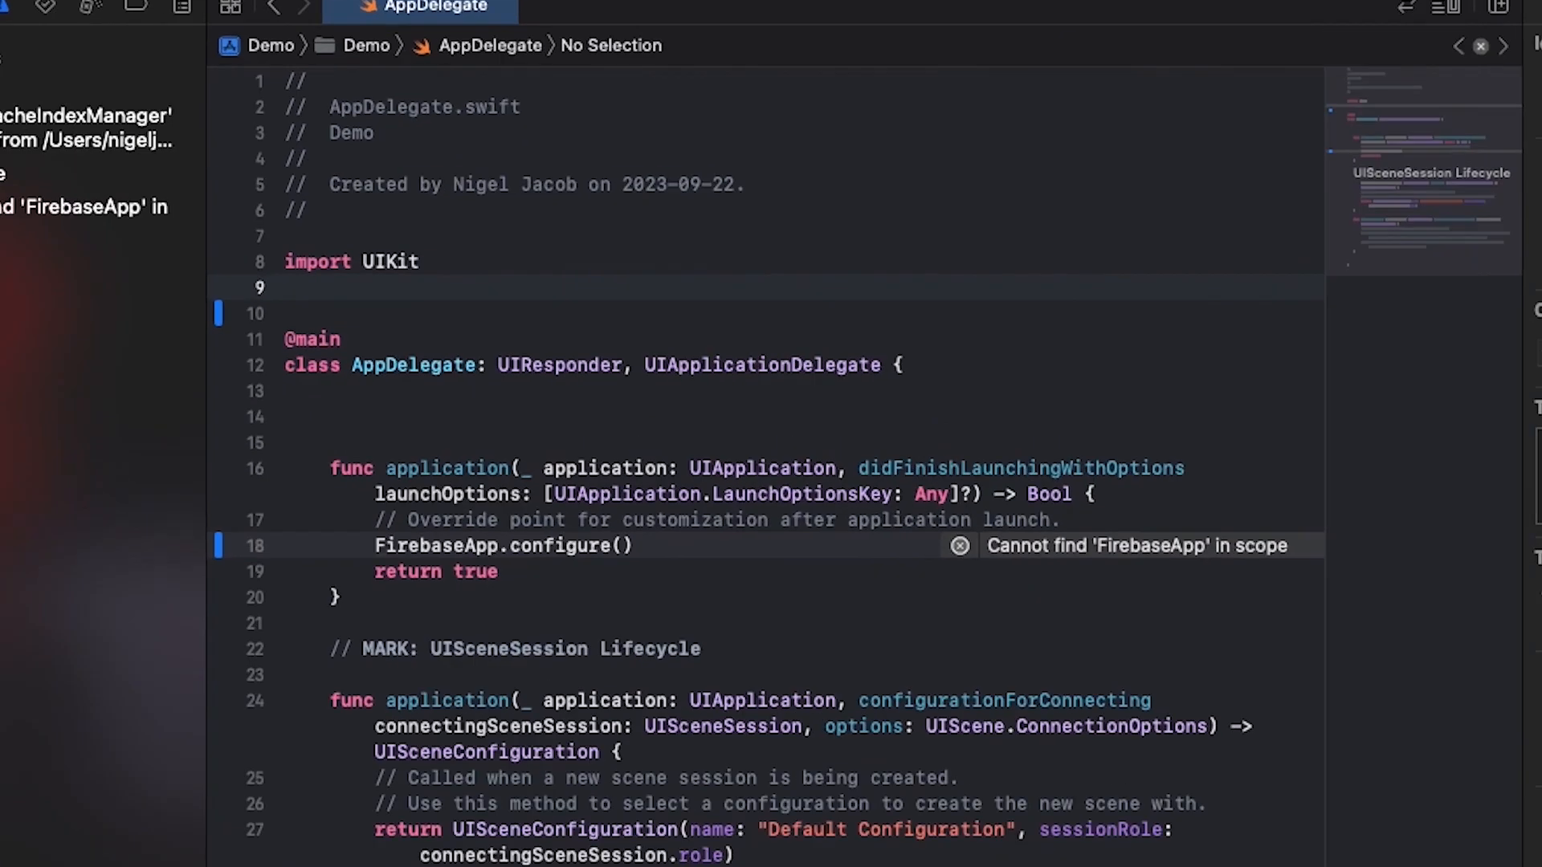
pyautogui.write('import Fireba')
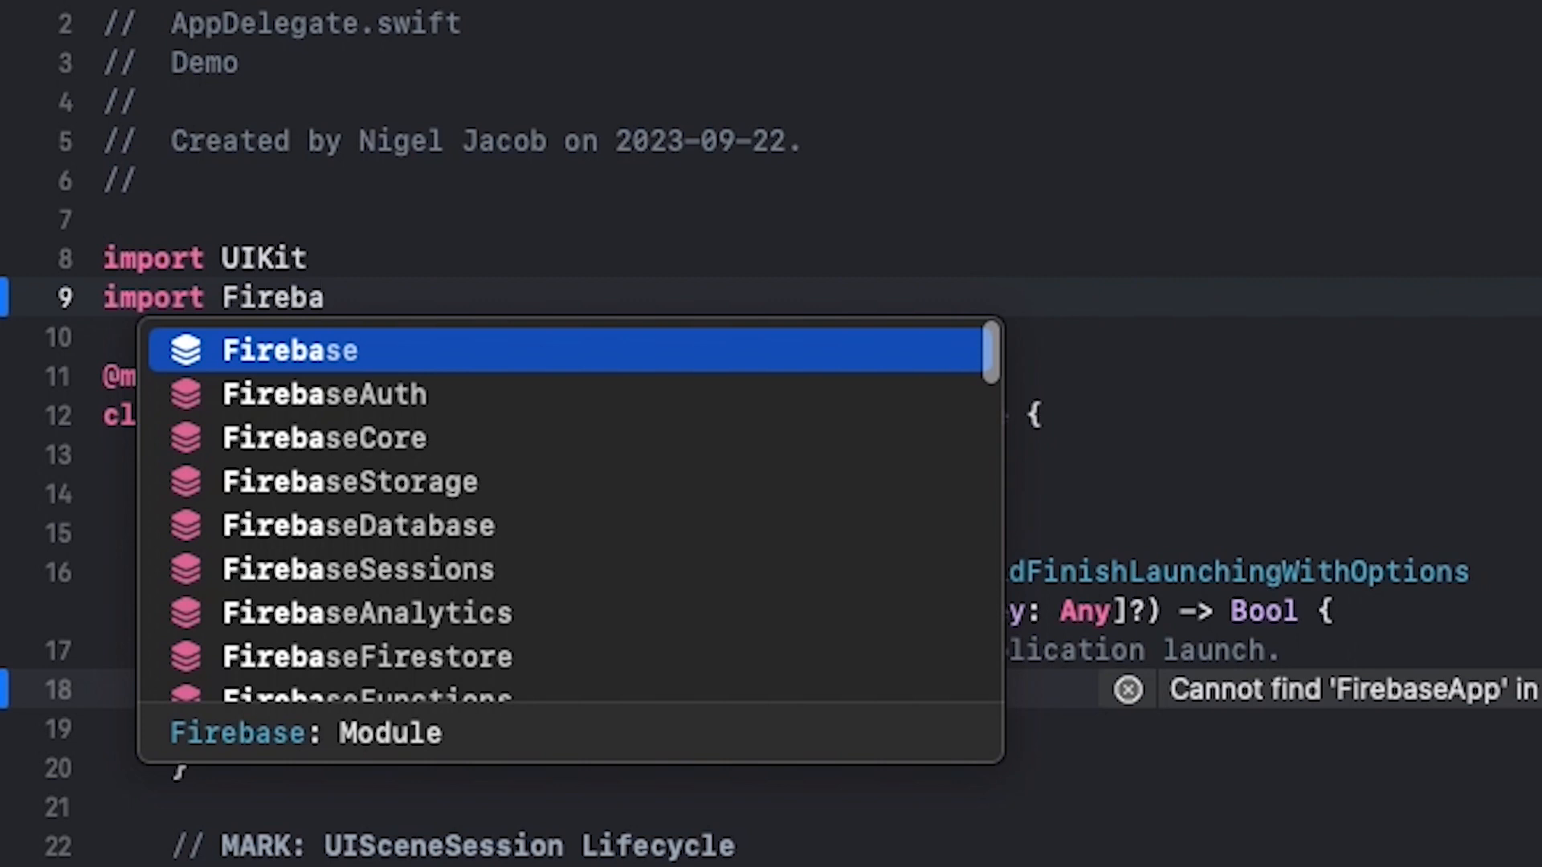
pyautogui.press('Down')
pyautogui.press('Down')
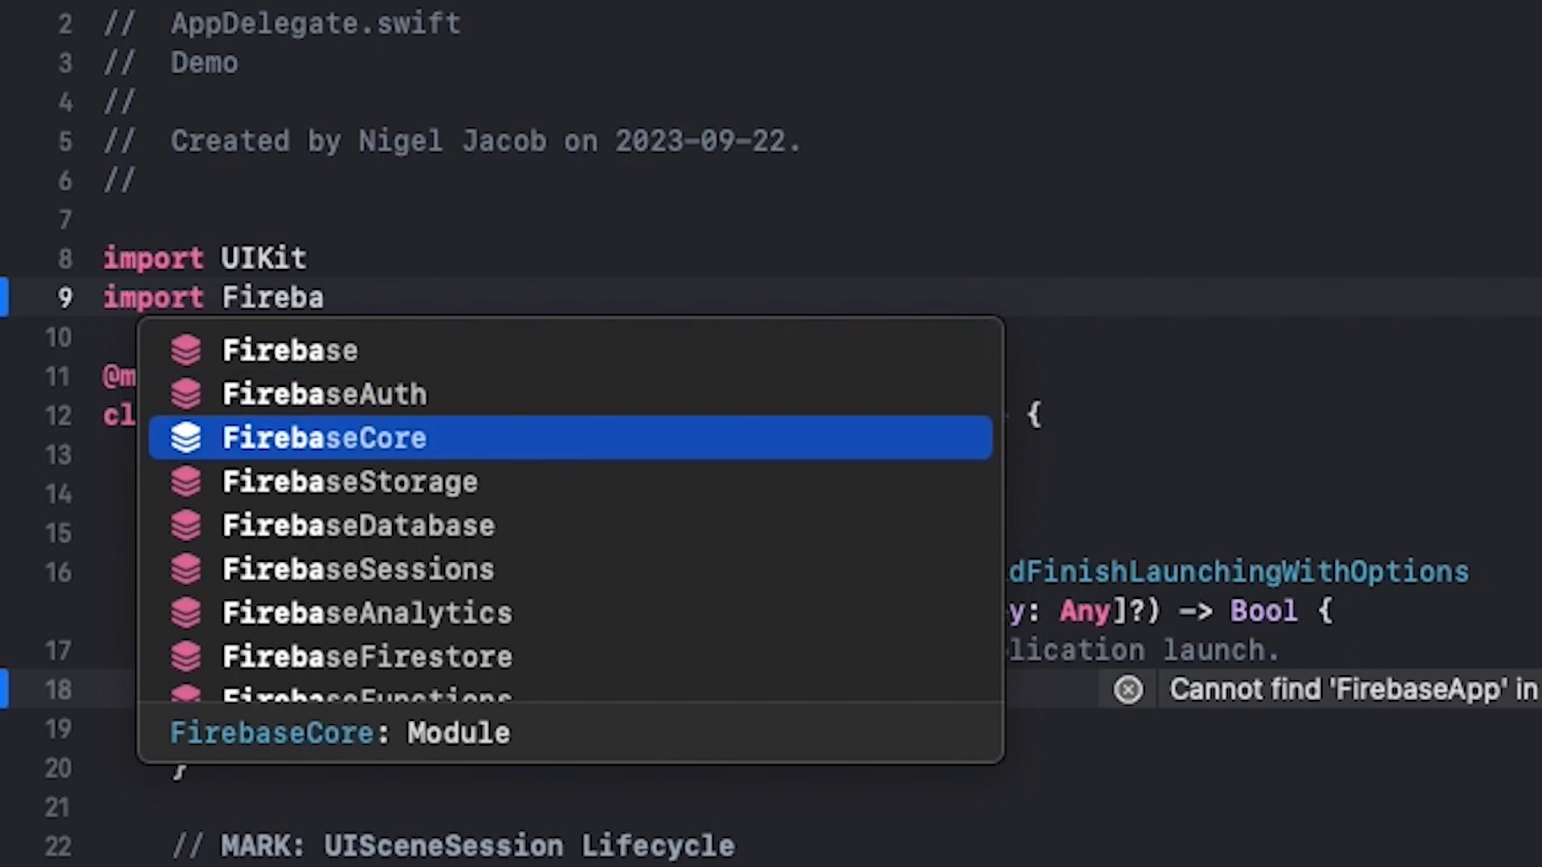
pyautogui.press('Return')
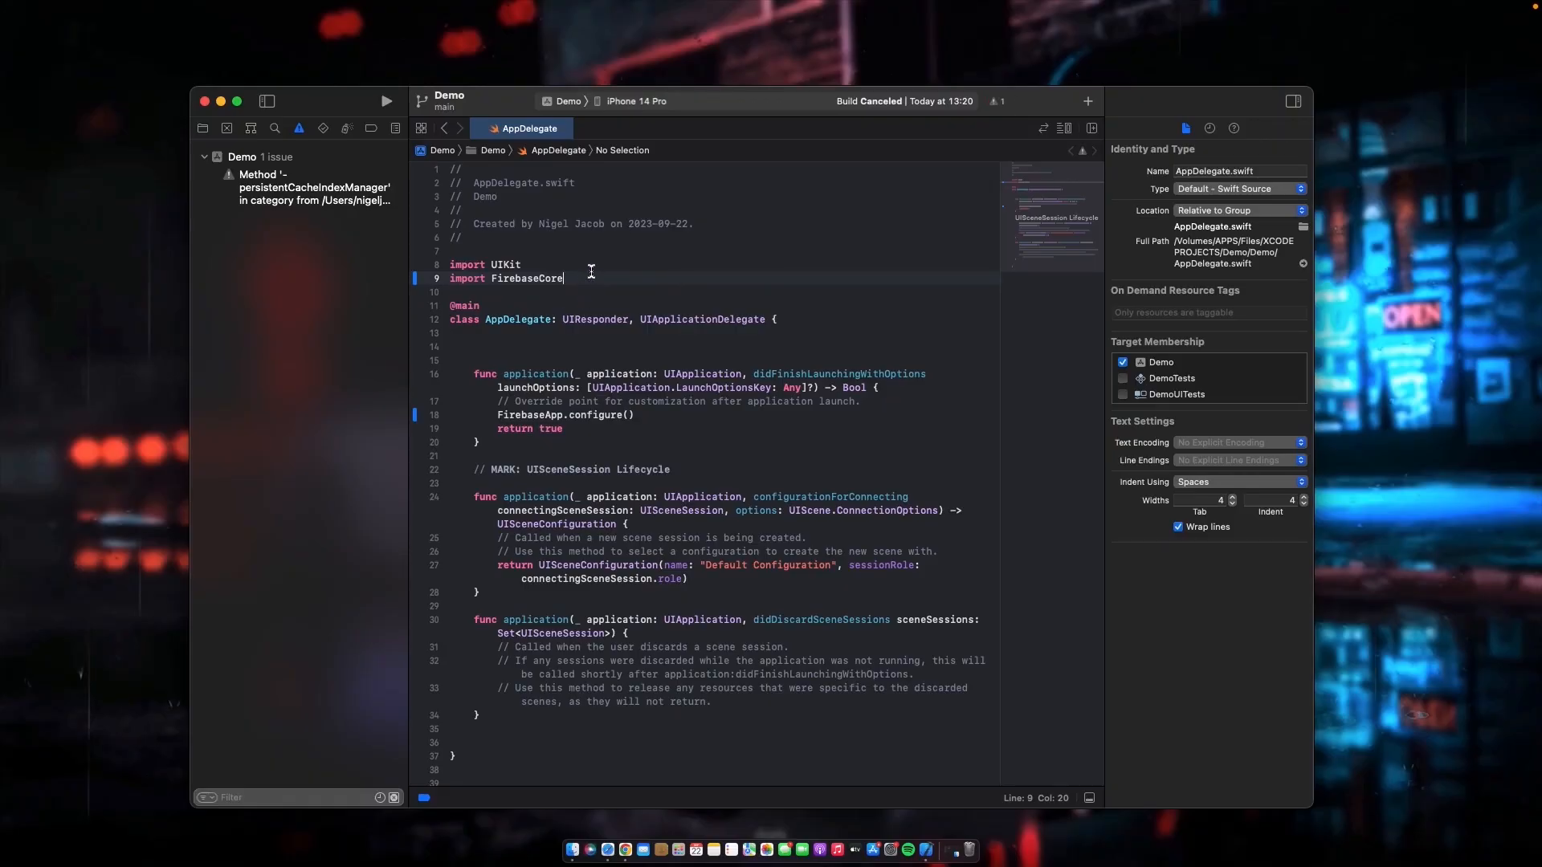
pyautogui.moveTo(580, 277); pyautogui.dragTo(381, 275)
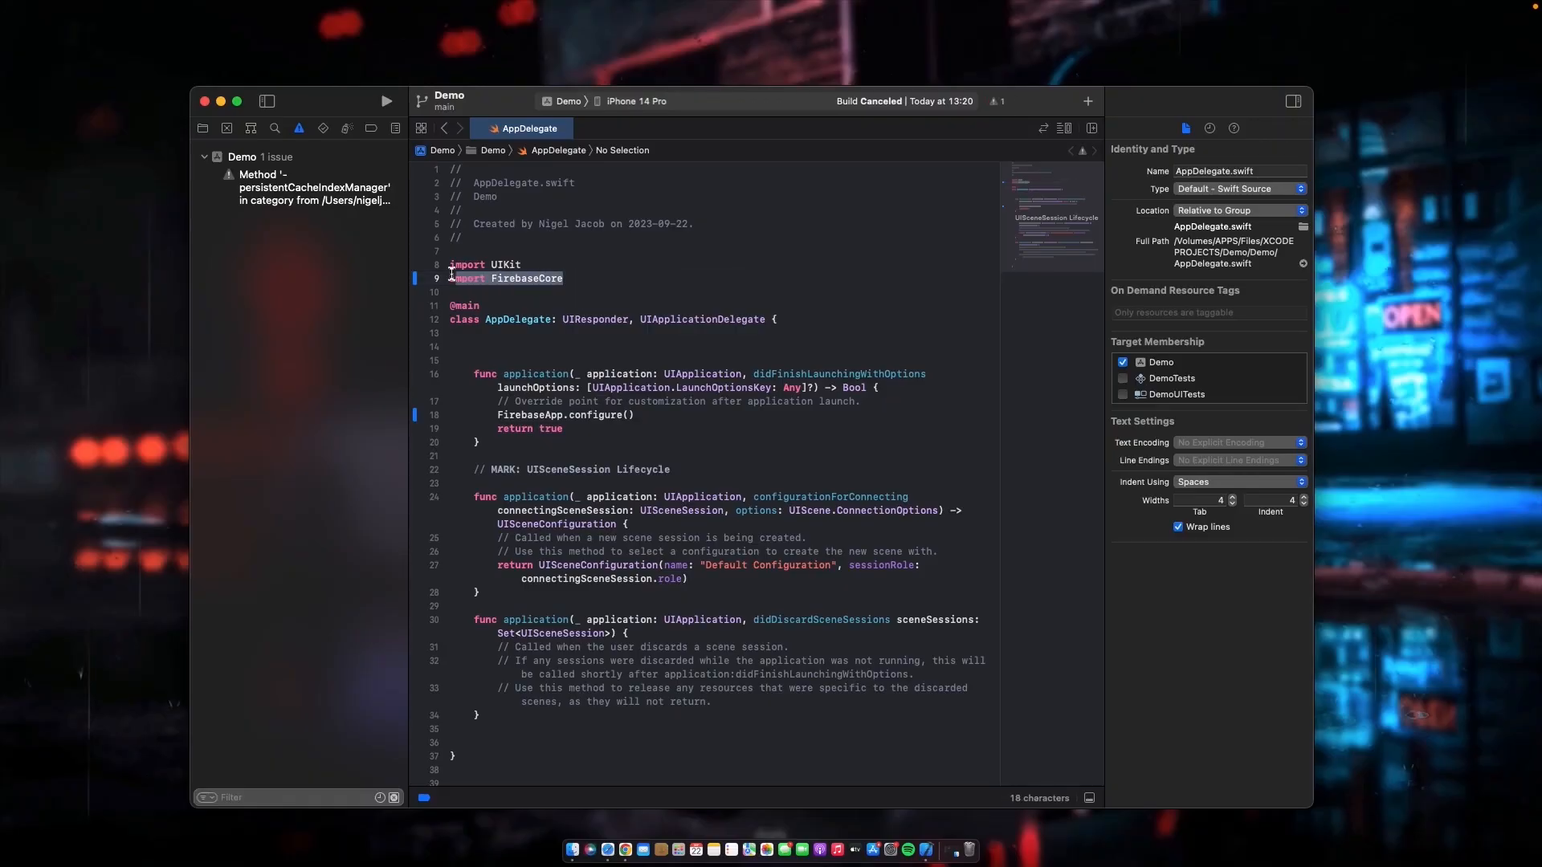
pyautogui.moveTo(649, 415); pyautogui.dragTo(499, 416)
pyautogui.click(659, 415)
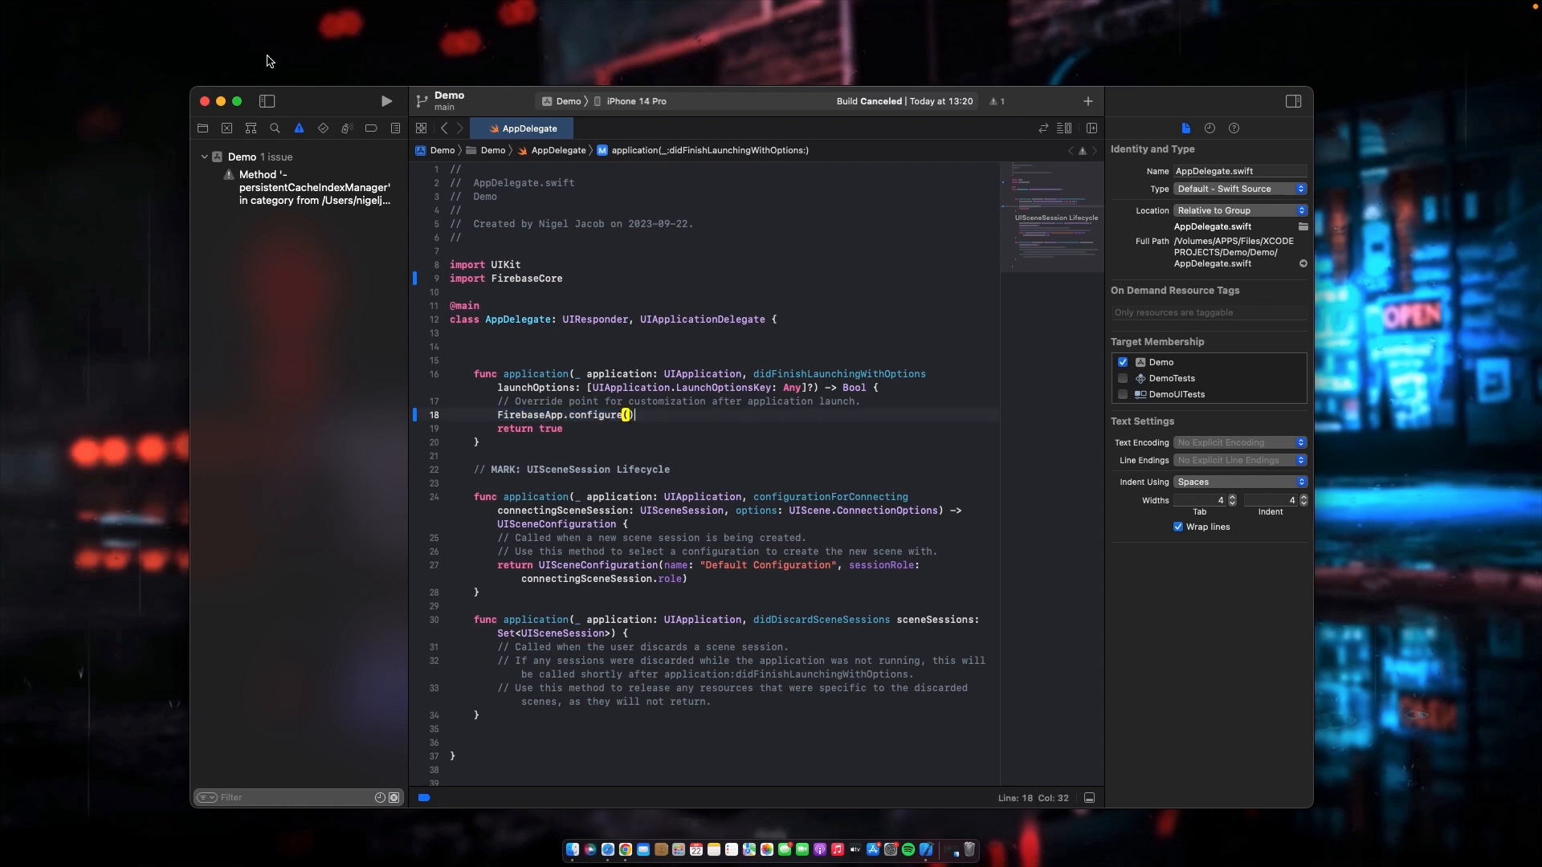
# - Show the project's file list and build the Demo scheme for iPhone 14 Pro
pyautogui.click(202, 128)
pyautogui.moveTo(1023, 103); pyautogui.dragTo(1026, 103)
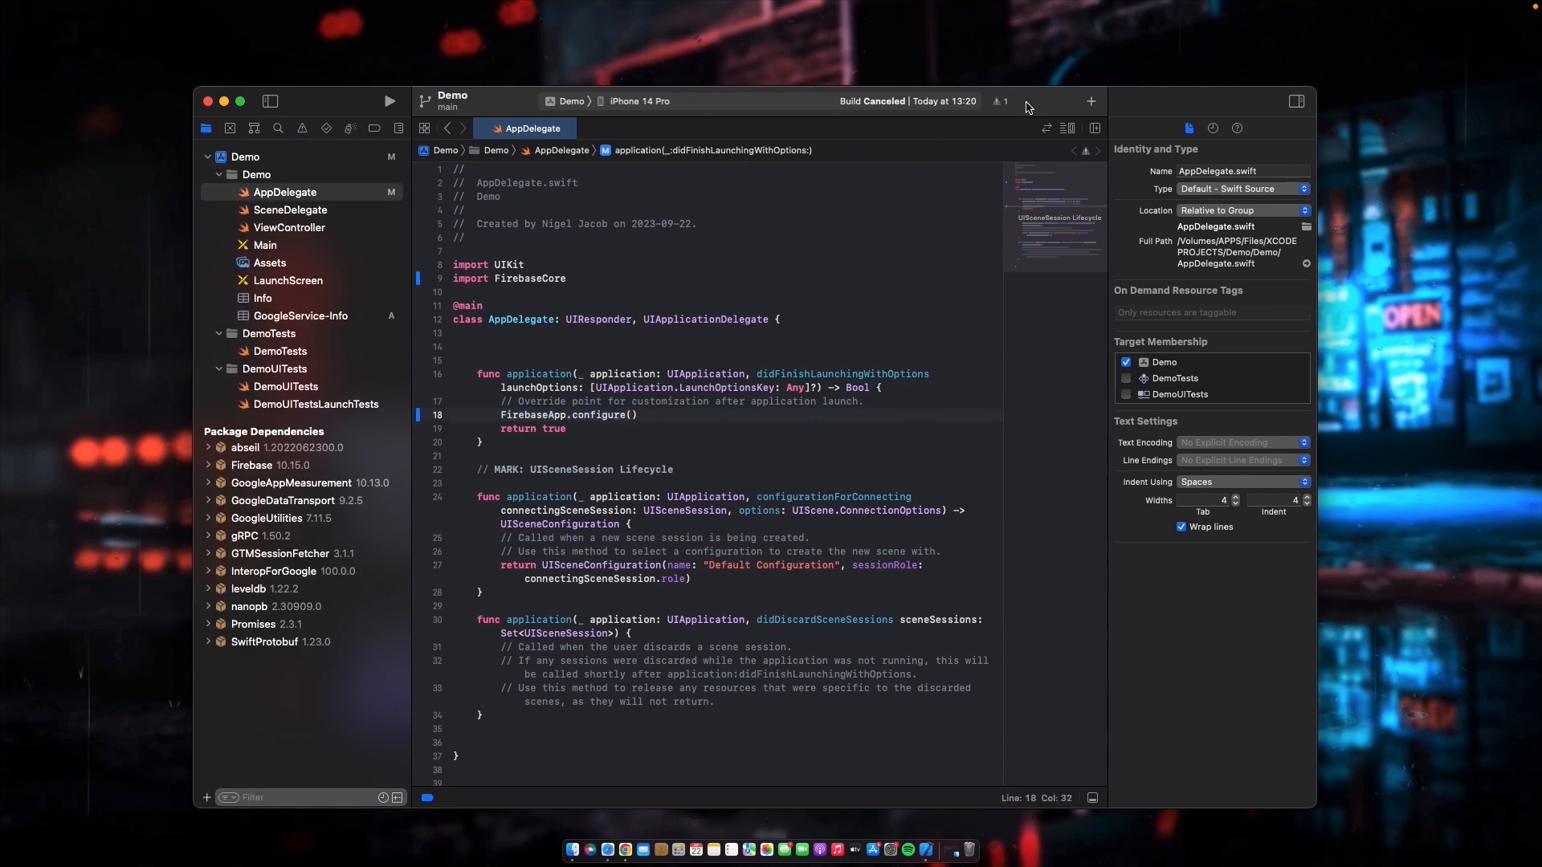
pyautogui.press('super+r')
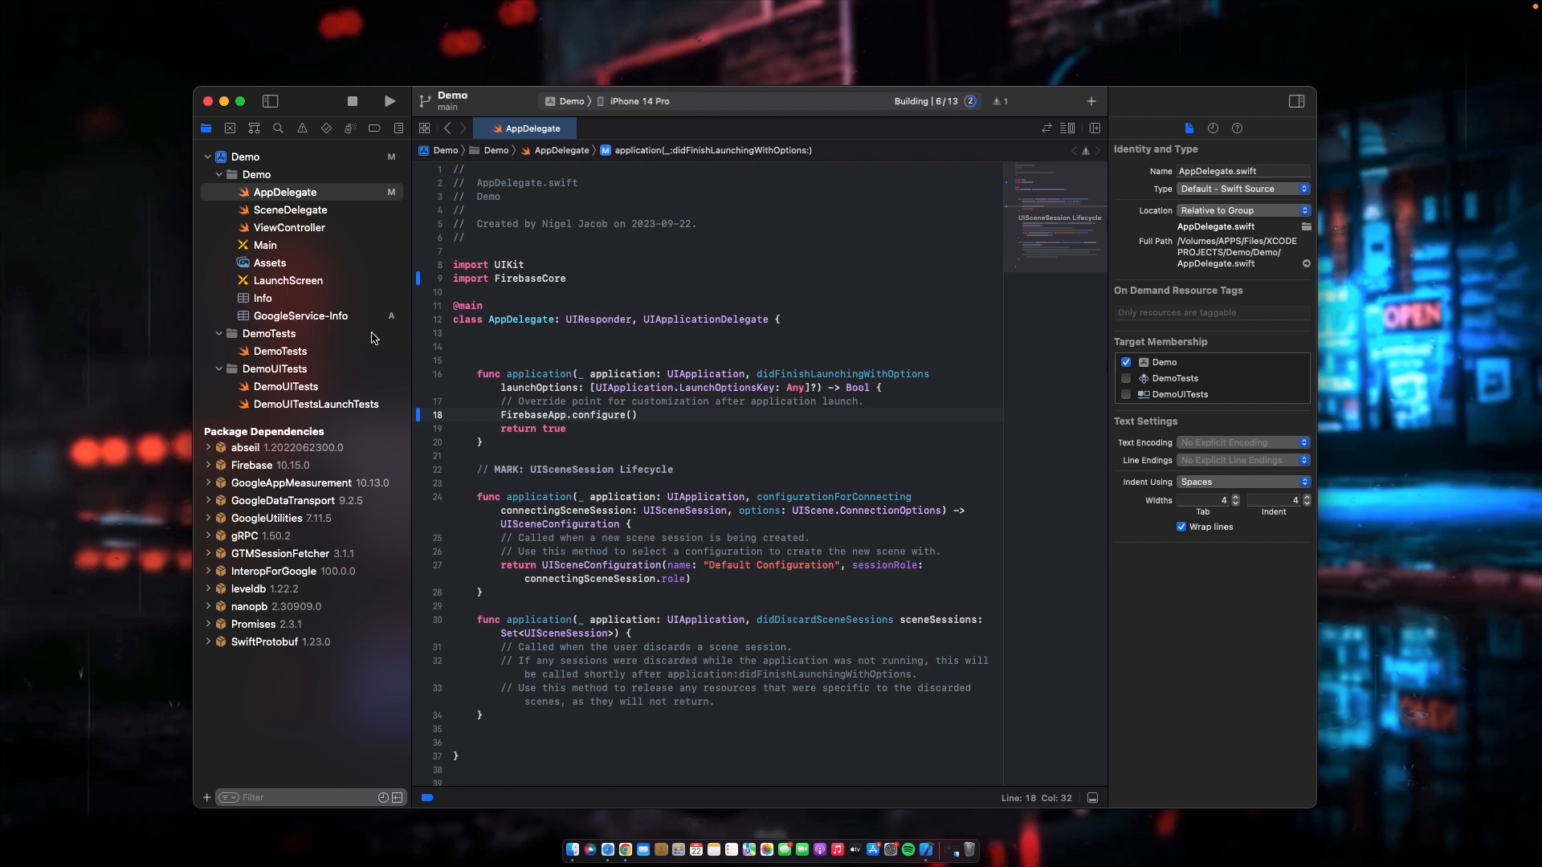
# - Review the GoogleService-Info property list, then the FirebaseApp.configure() and import FirebaseCore lines in AppDelegate
pyautogui.click(254, 318)
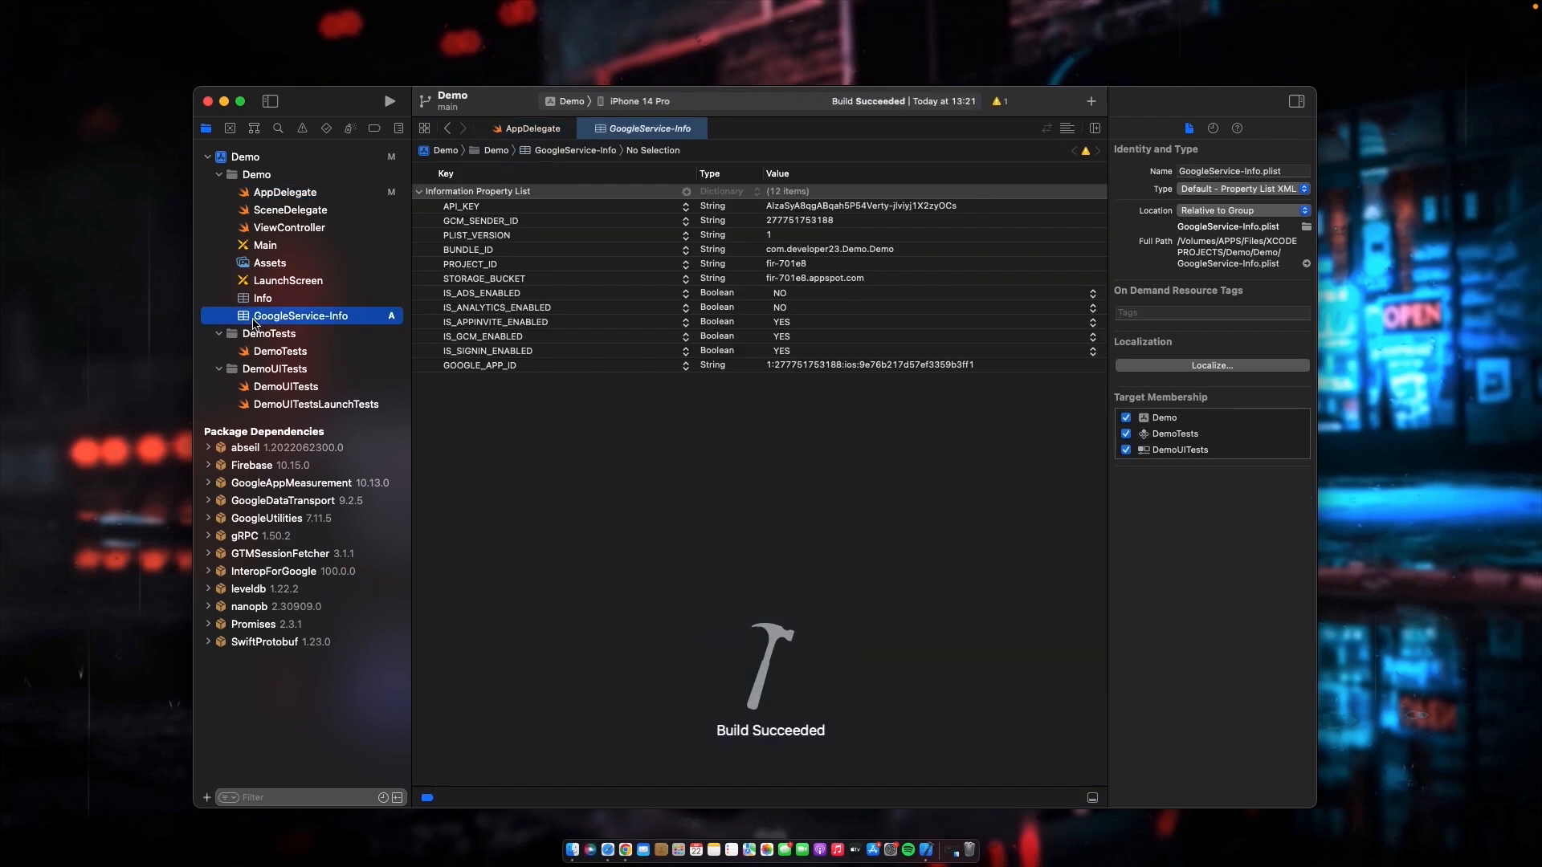
pyautogui.click(270, 193)
pyautogui.moveTo(677, 415); pyautogui.dragTo(501, 414)
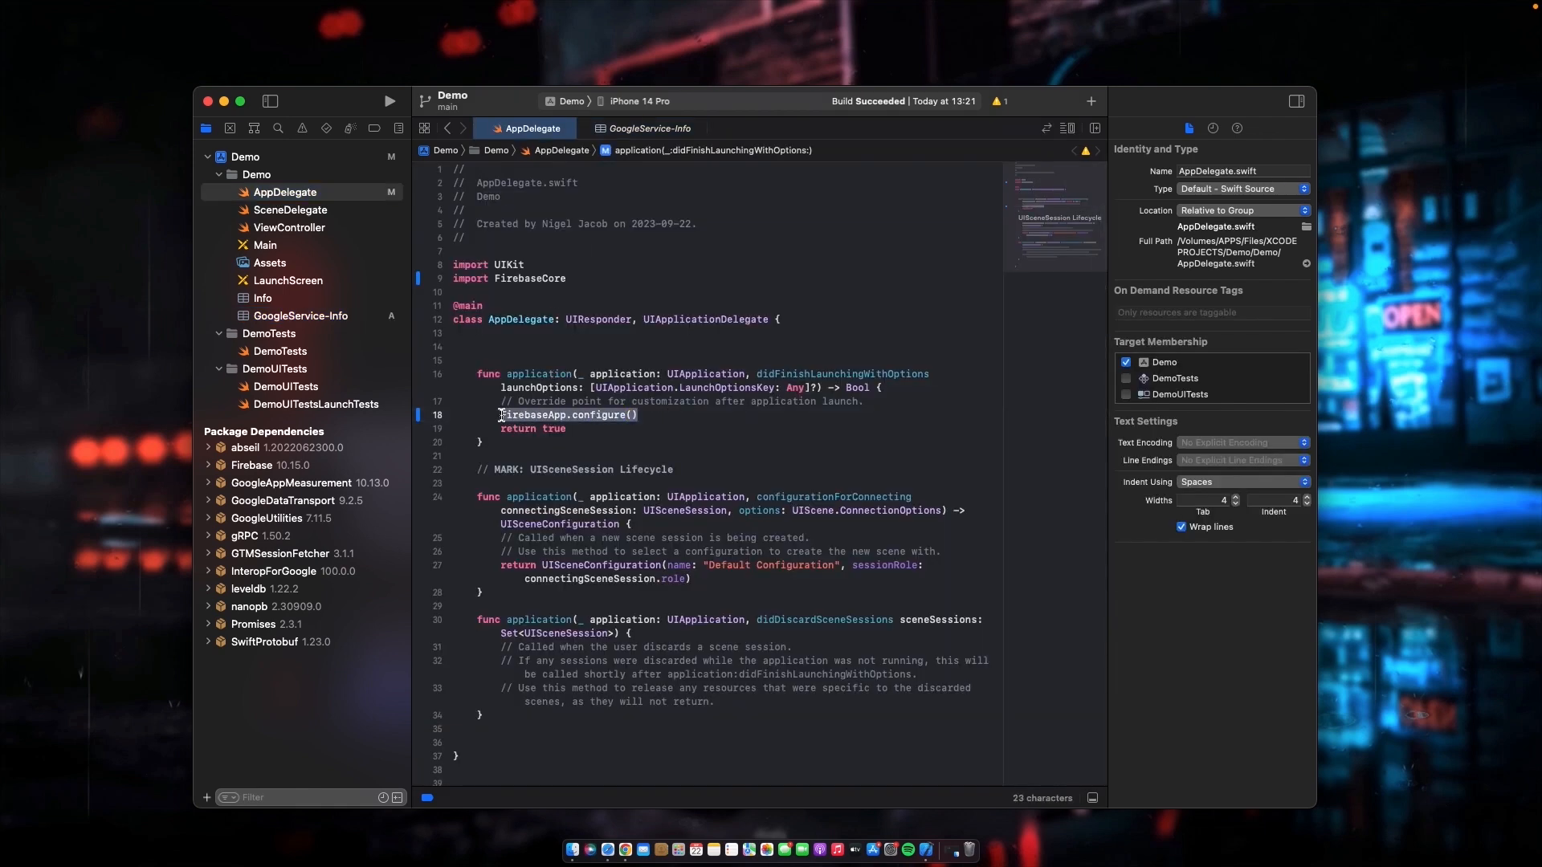
pyautogui.moveTo(585, 278); pyautogui.dragTo(453, 279)
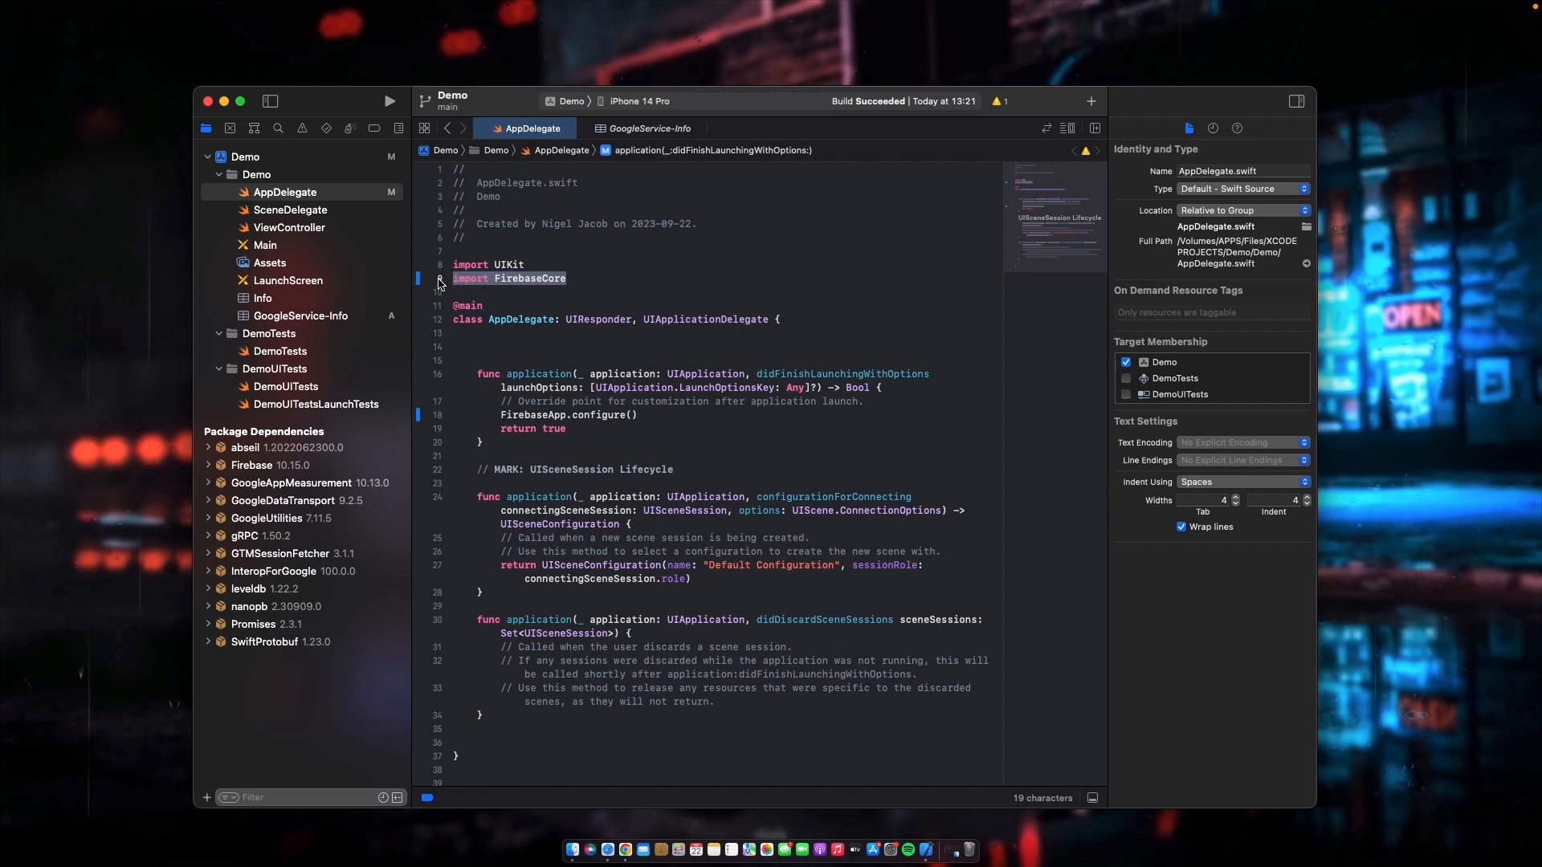
pyautogui.click(600, 278)
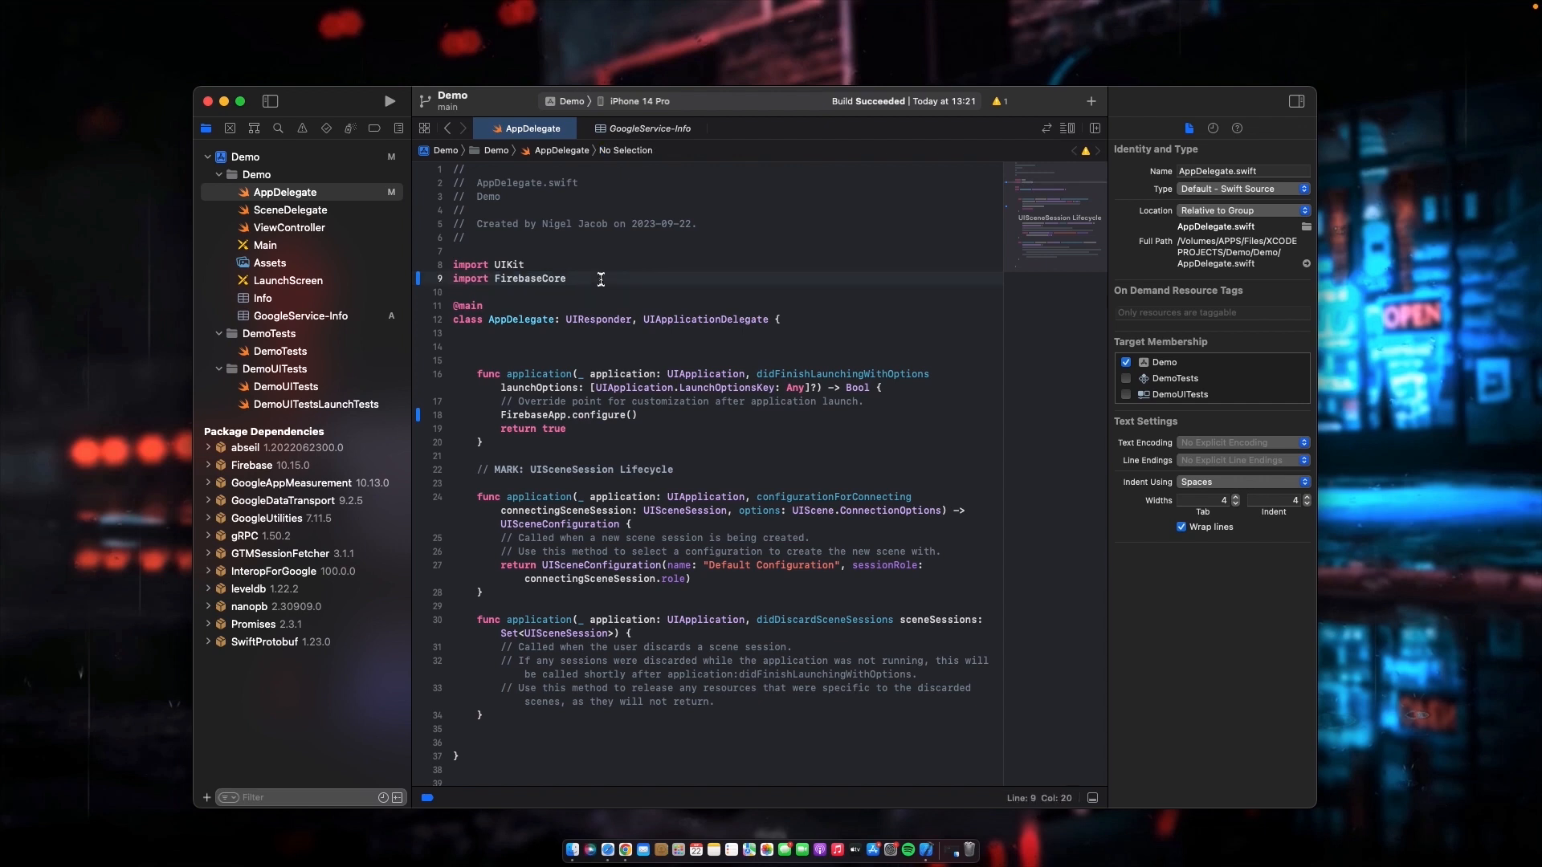